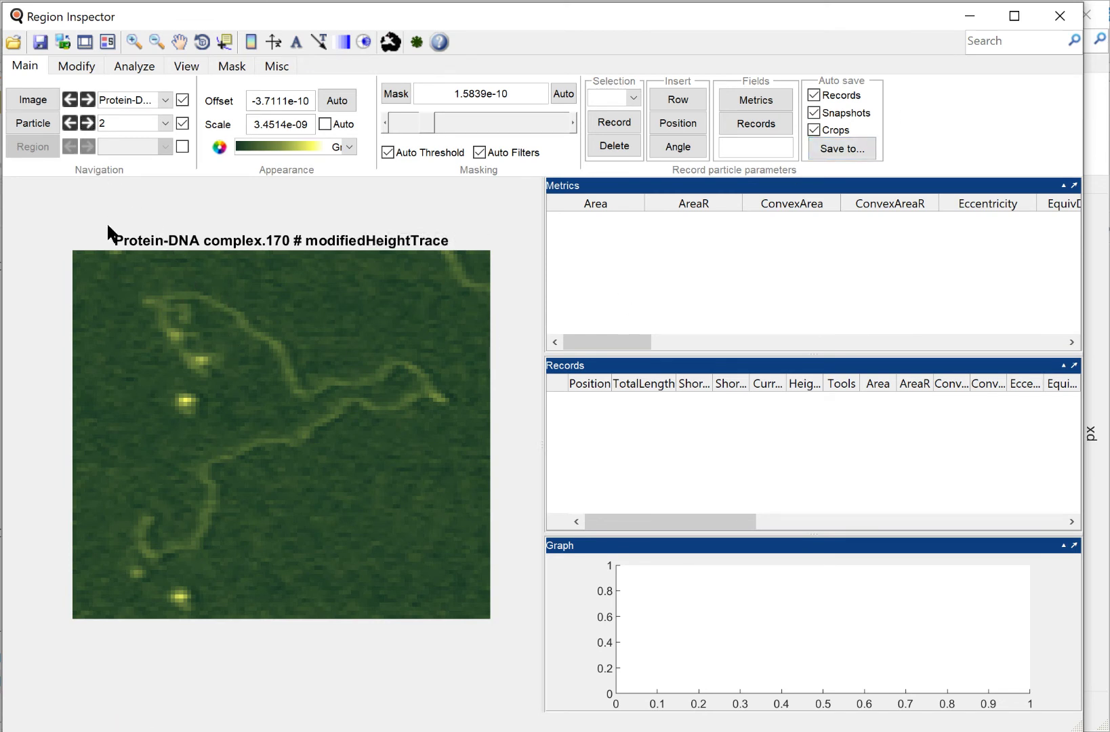
- Switch to File Explorer and open the for_redistribution_files_onlyProtein-DNA co... workbook from the Desktop folder in Excel
left_click(122, 114)
left_click(159, 109)
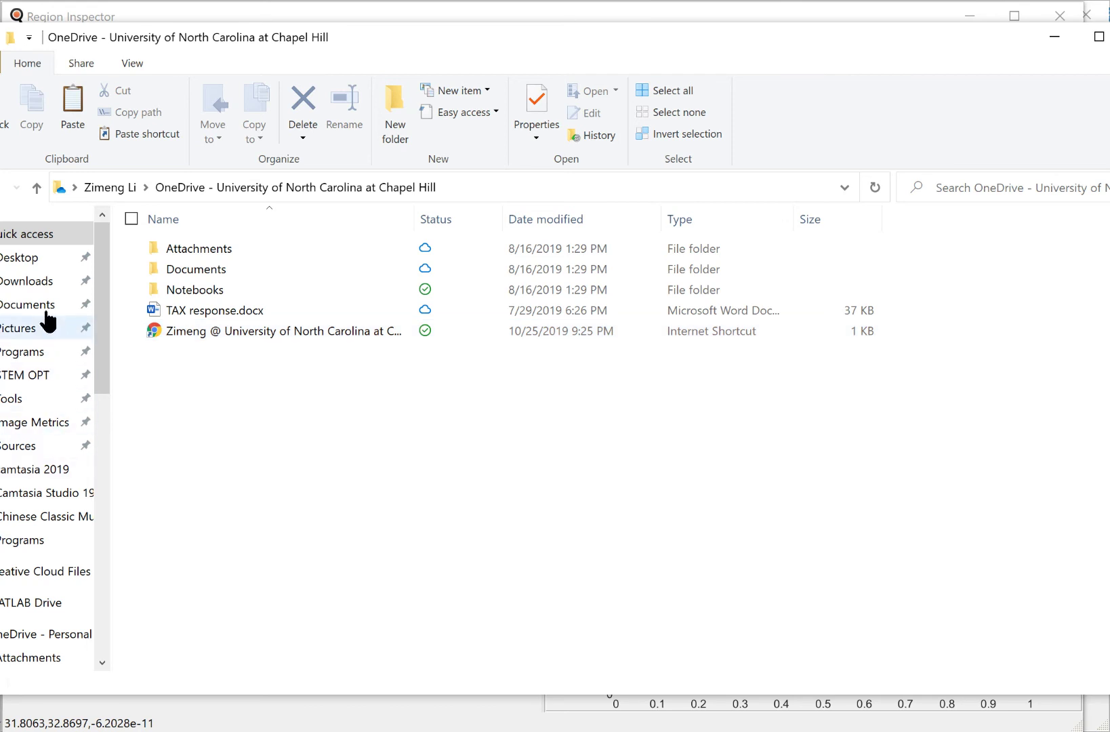
left_click(48, 261)
left_click(278, 331)
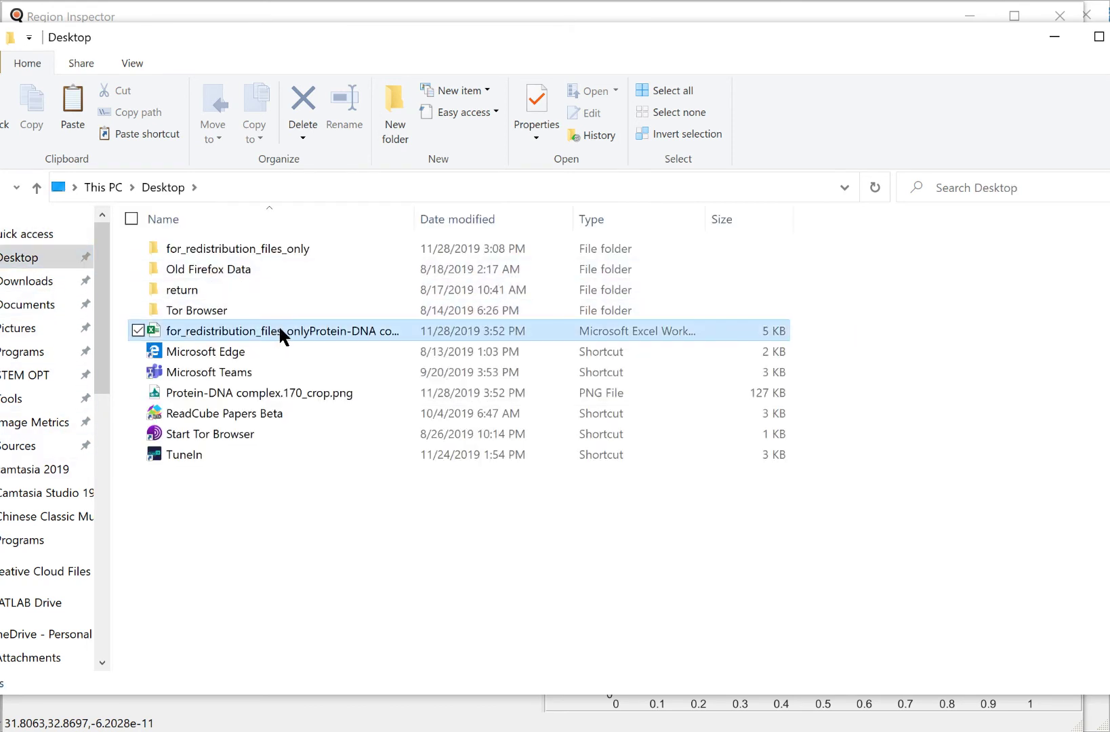
double_click(344, 332)
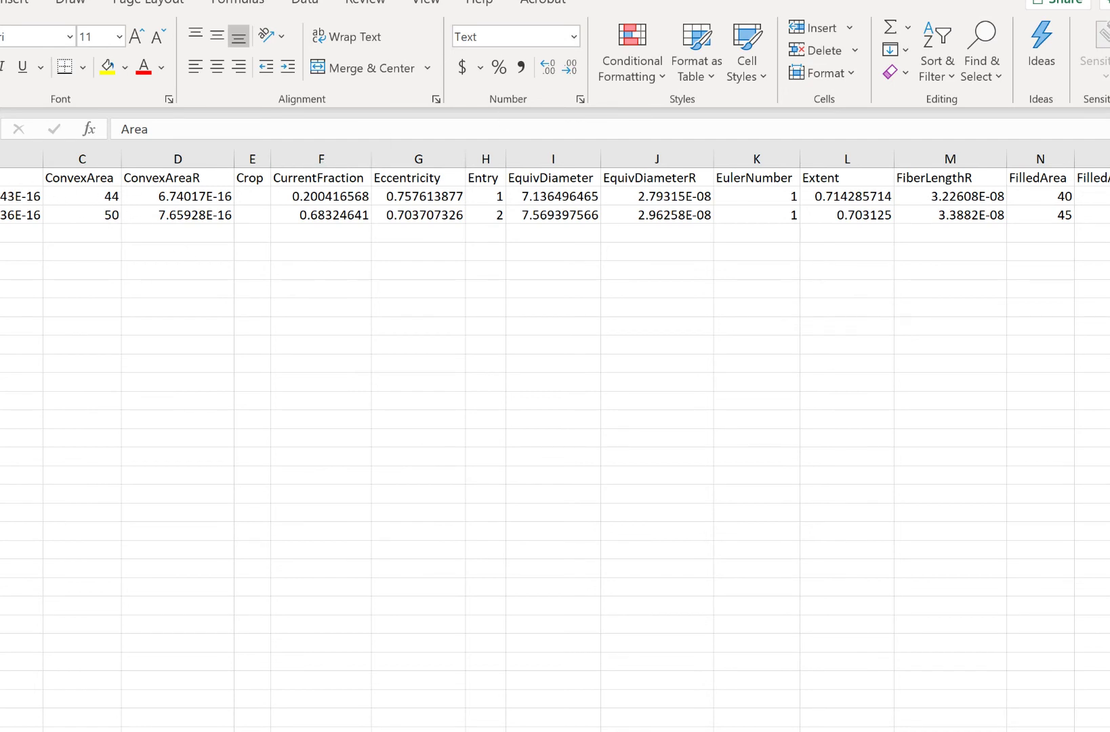
- Examine the two exported record rows below the column headers of the worksheet
key("Down")
key("shift+space")
key("Down")
key("shift+space")
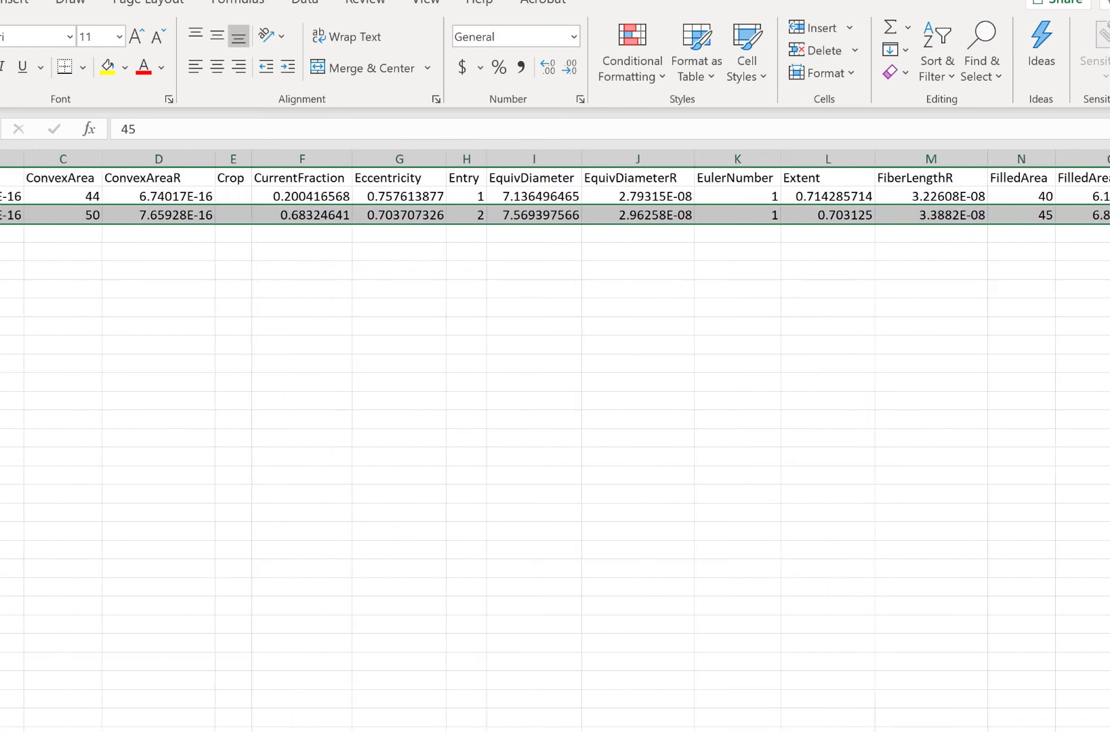
key("Up")
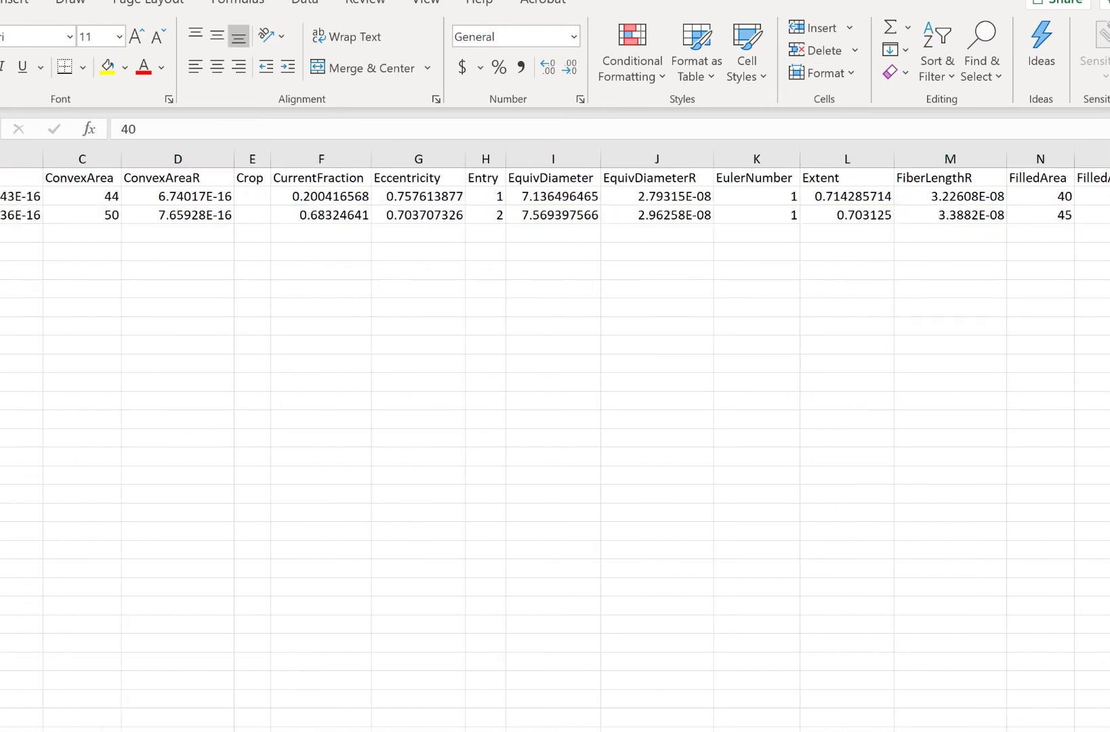
key("Down")
key("shift+space")
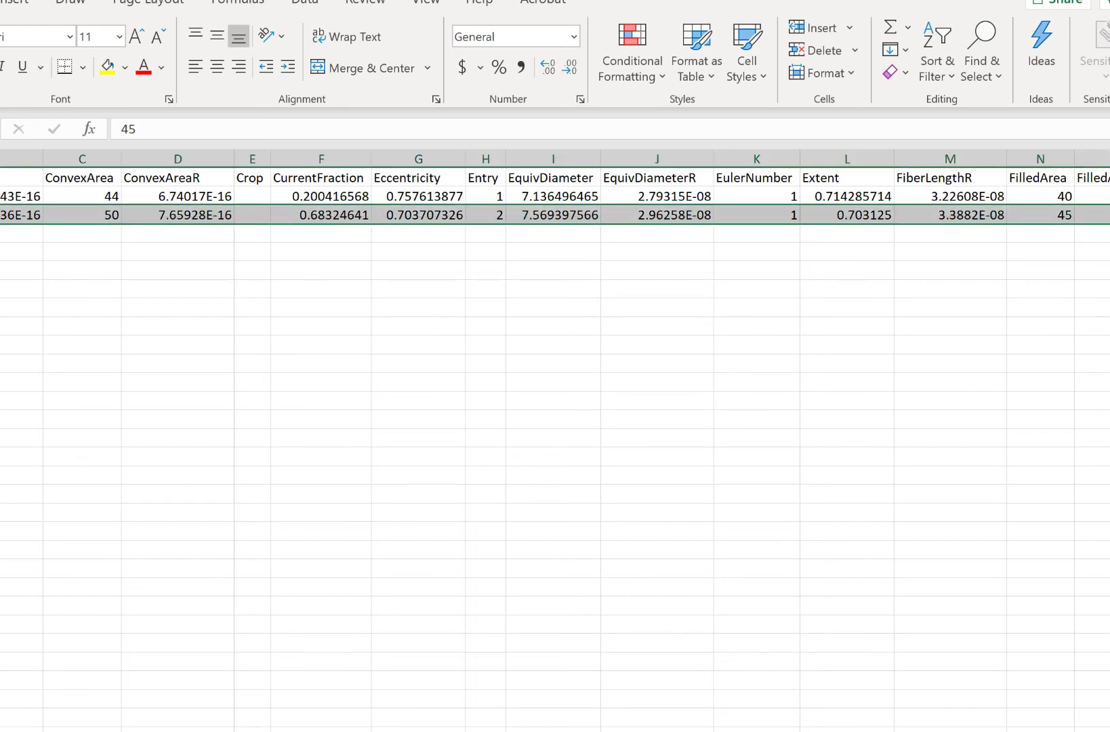
left_click(20, 197)
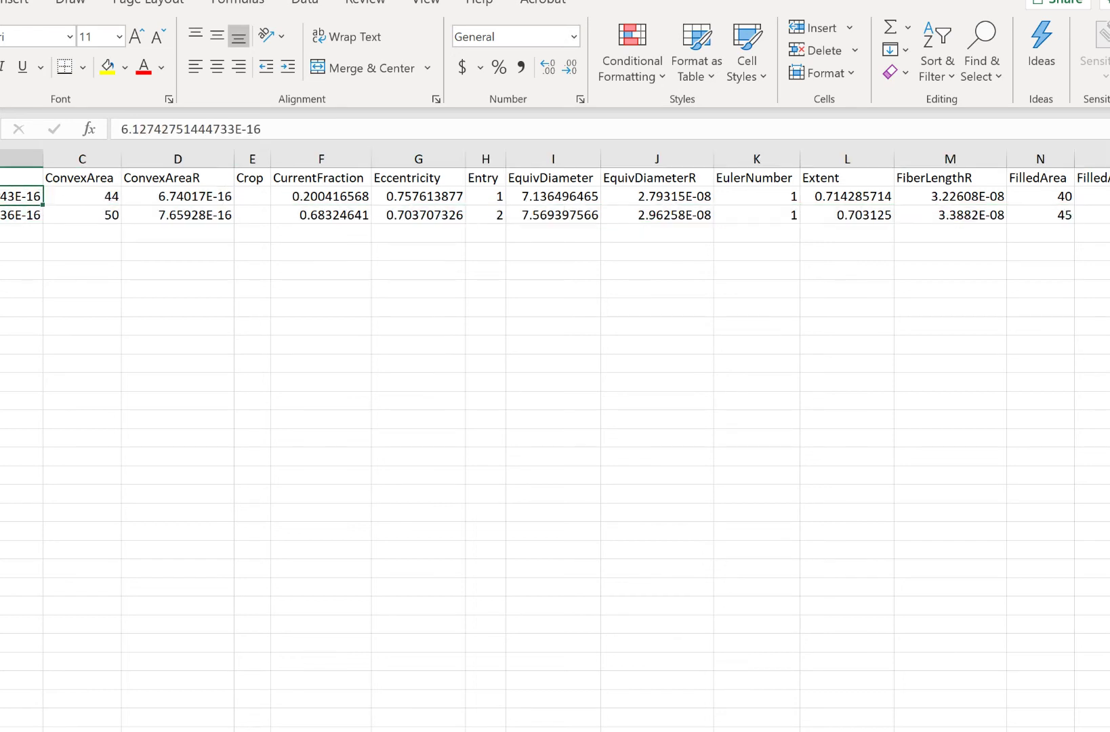
- Review the exported metric columns and compare both records' Position values in column AH
scroll(743, 716, "right", 4)
scroll(555, 433, "right", 14)
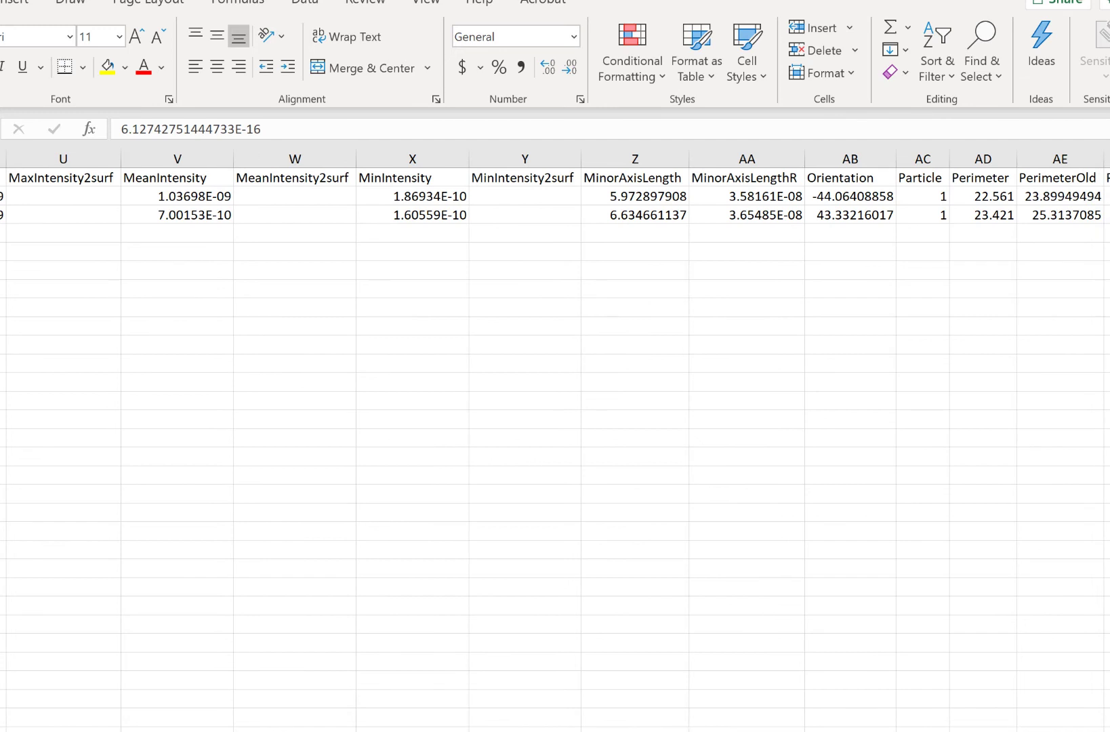
scroll(558, 587, "left", 19)
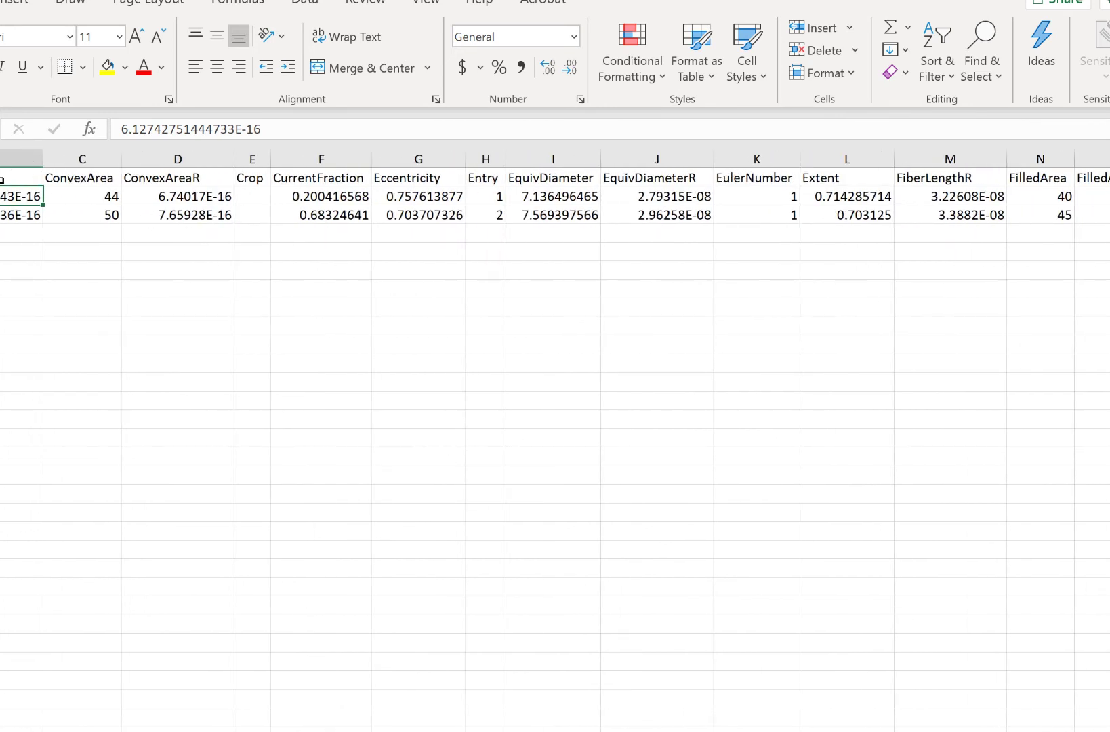
scroll(555, 441, "right", 9)
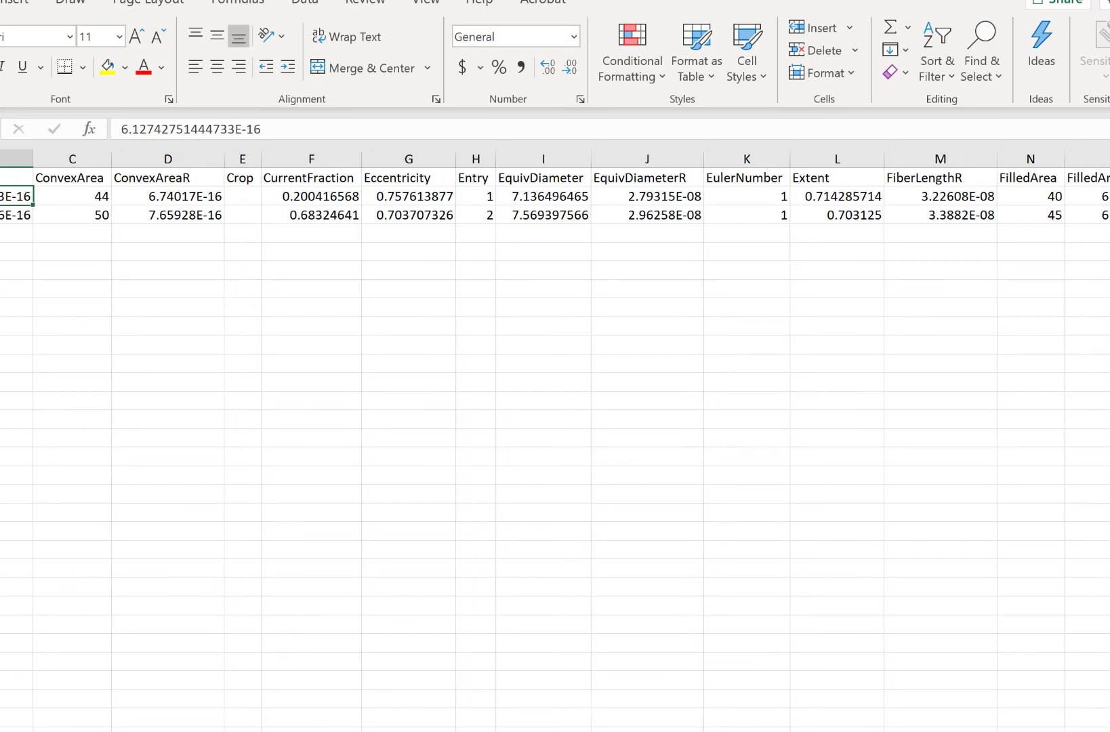
scroll(811, 370, "right", 11)
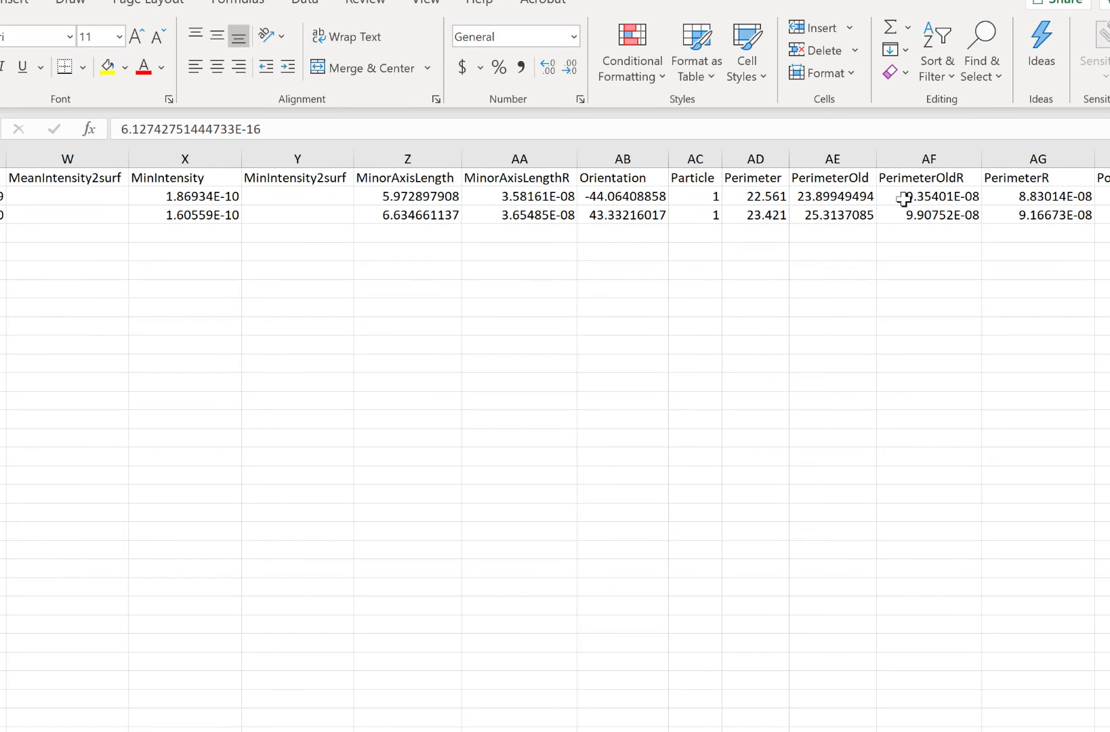
key("ctrl+Right")
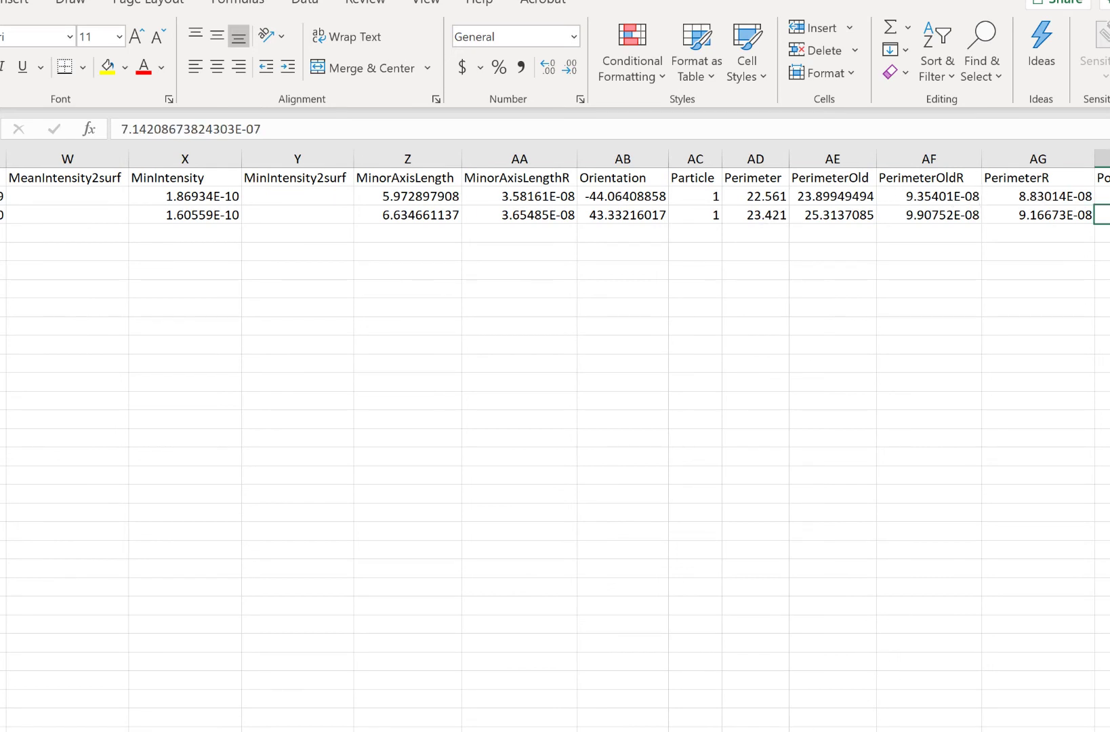
scroll(555, 440, "right", 2)
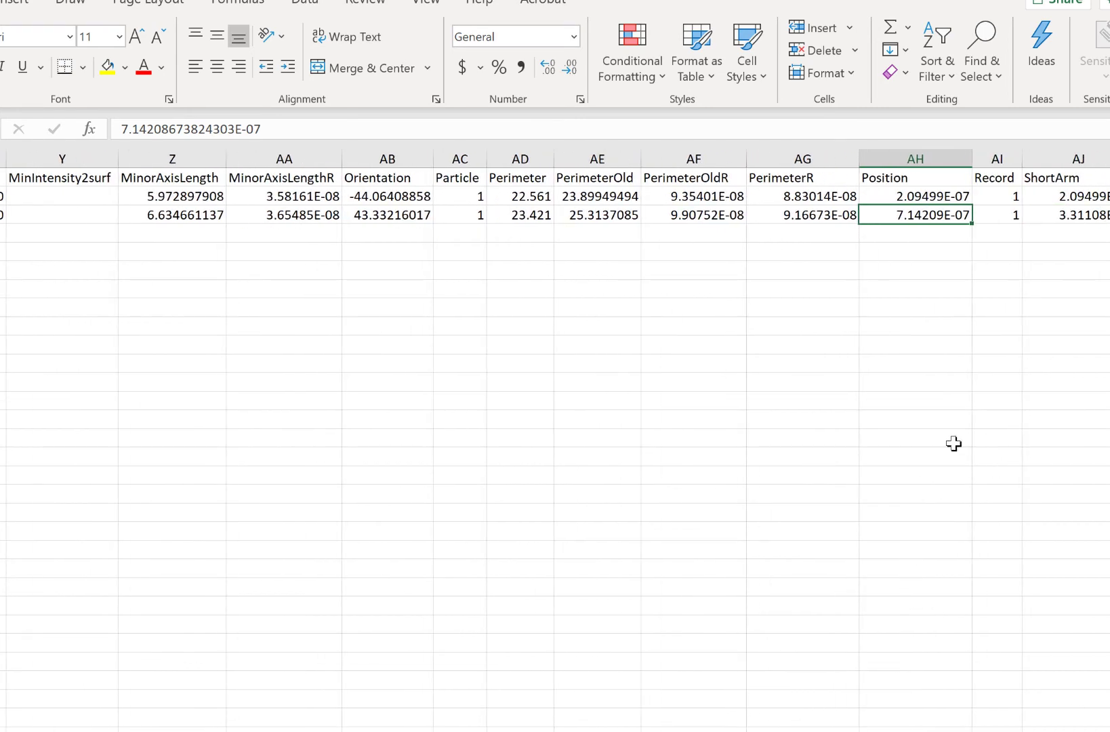
left_click(914, 198)
left_click(917, 215)
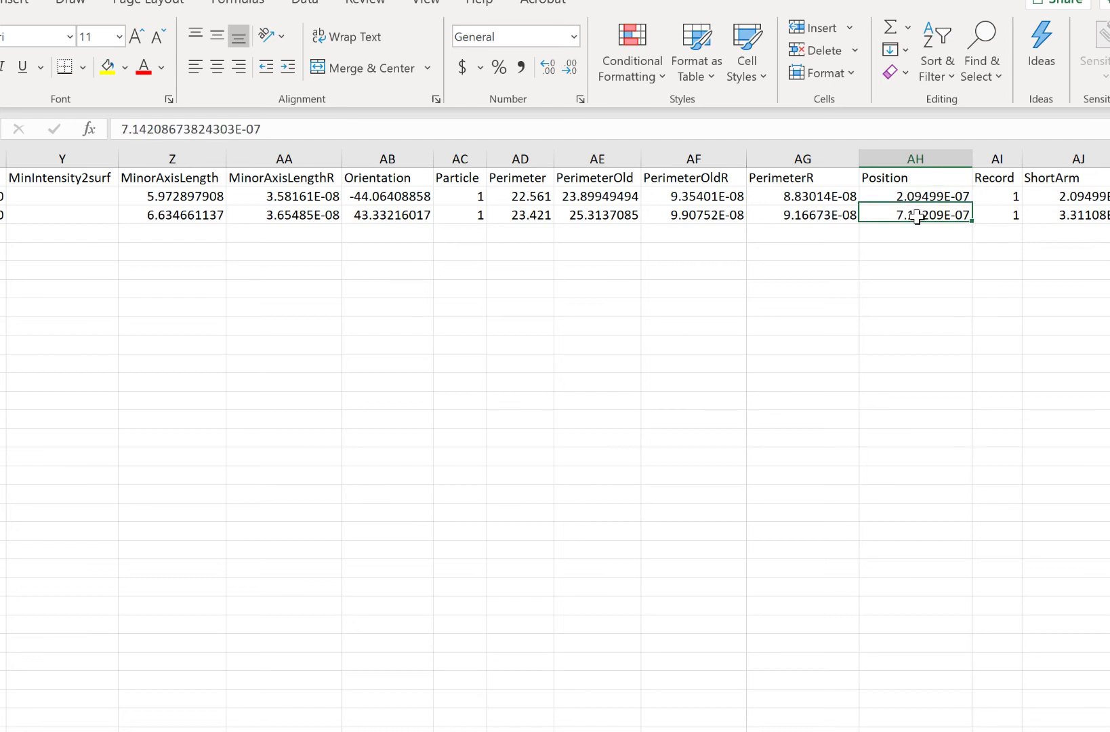
left_click(926, 198)
left_click(925, 215)
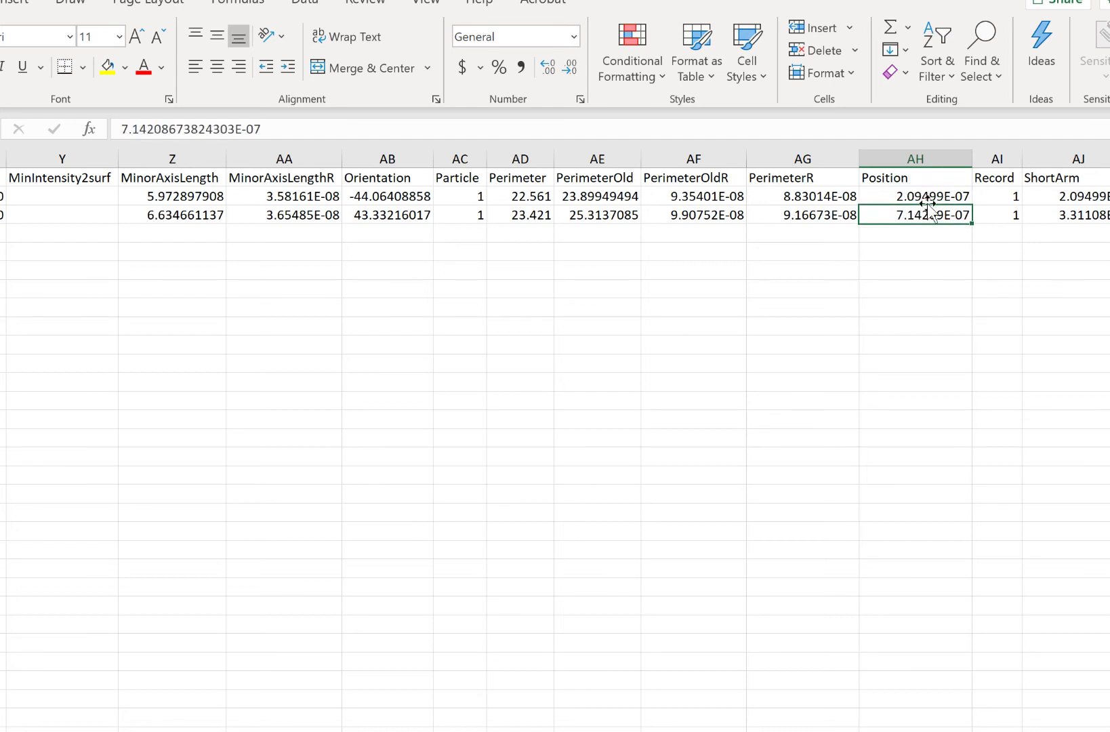
left_click(930, 197)
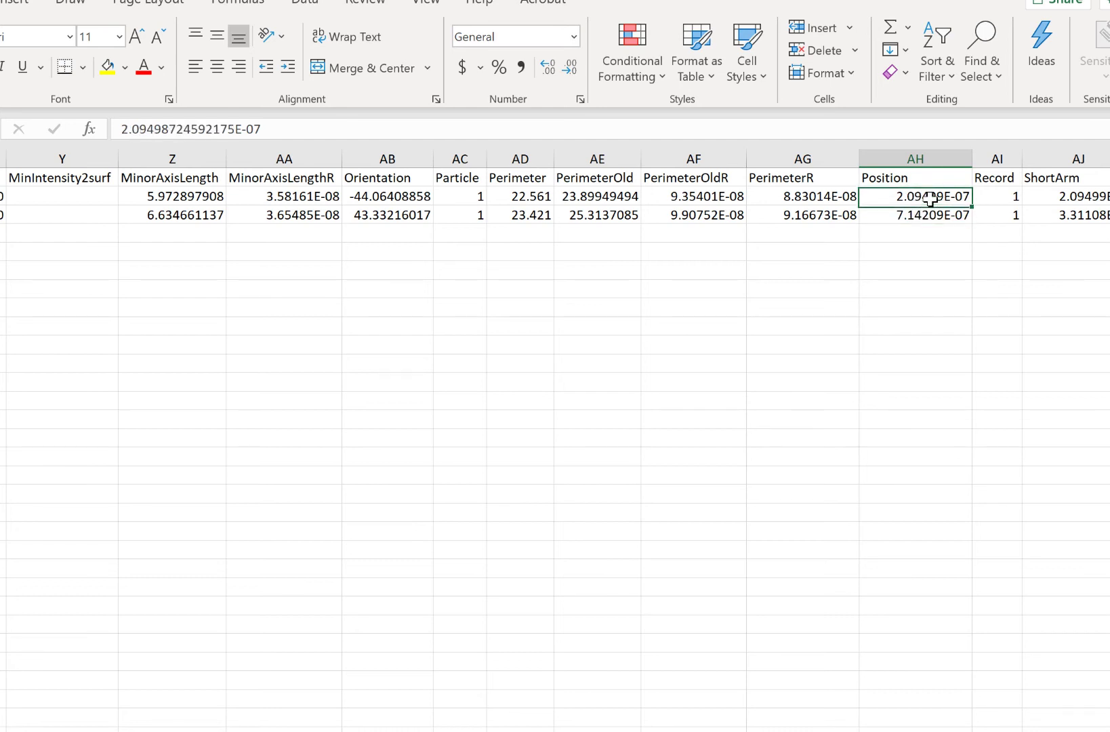
left_click(929, 214)
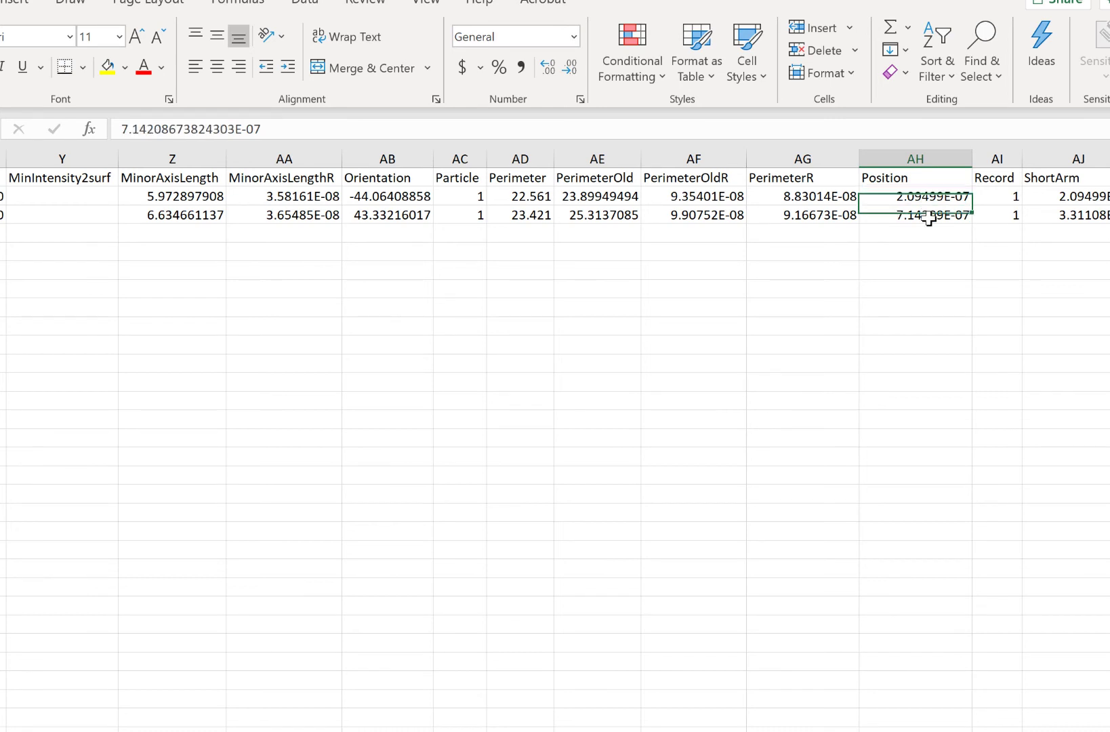
- Compare the Record numbers of both entries in column AI
left_click(1003, 158)
left_click(1006, 198)
left_click(1005, 214)
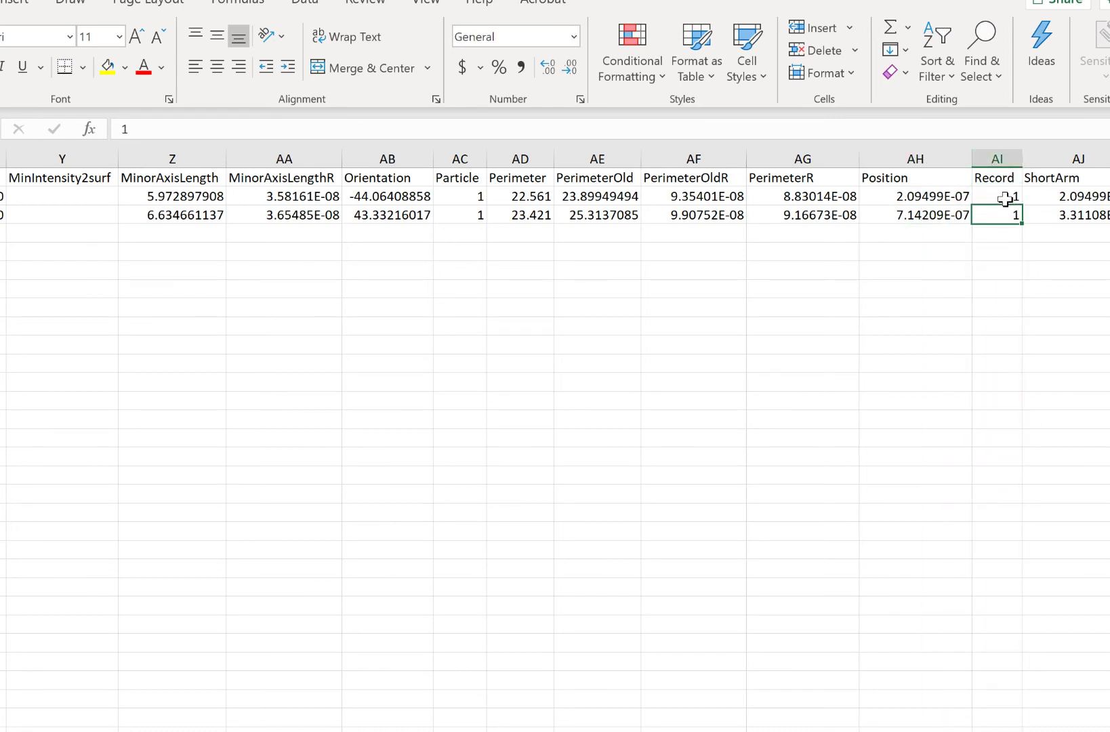
left_click(1008, 196)
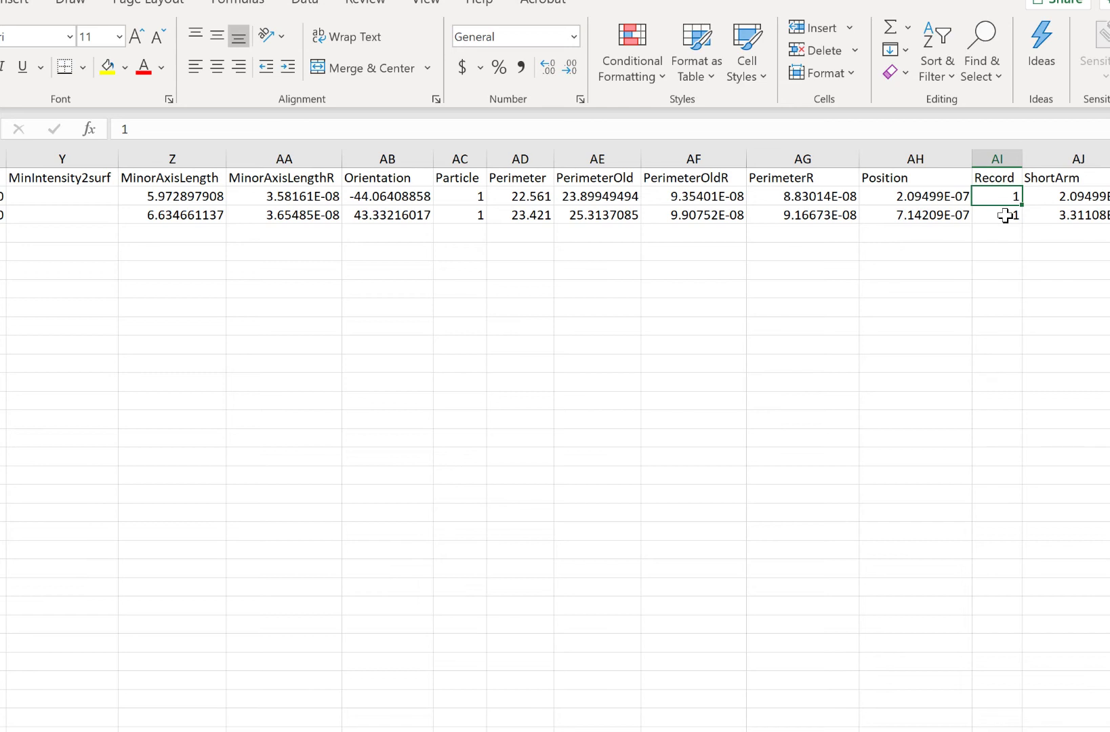
left_click(1006, 215)
left_click(1005, 195)
left_click(990, 217)
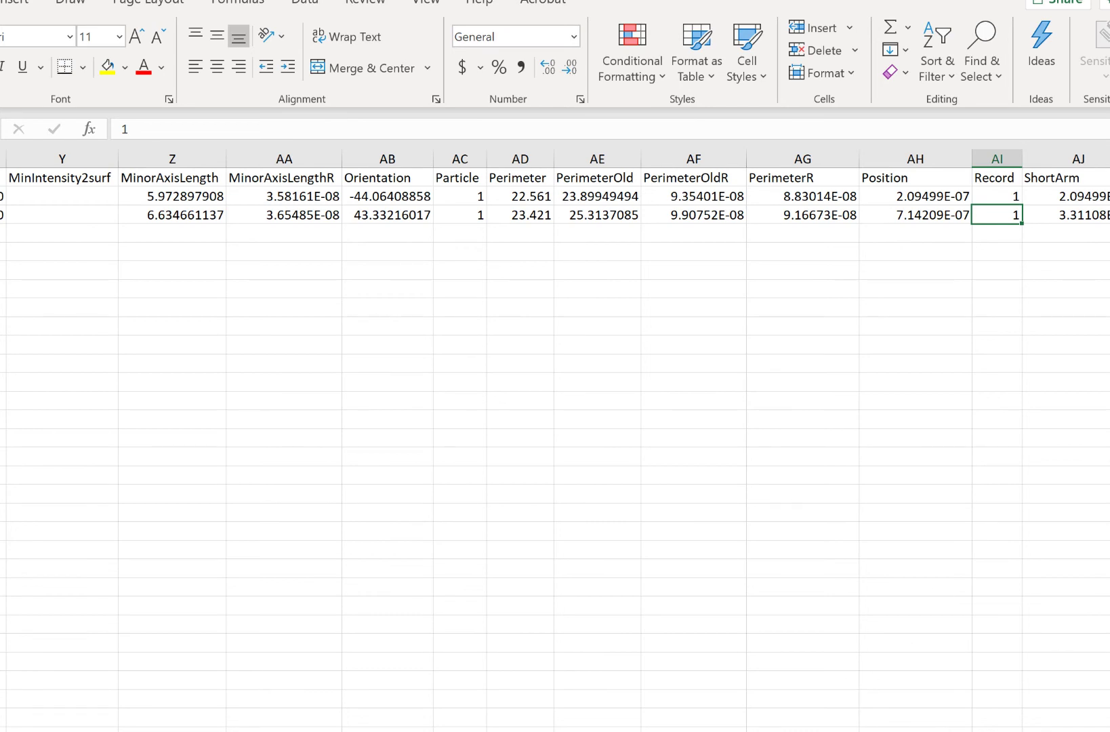
- Check the source image name given for both entries in the Image column
scroll(836, 634, "right", 5)
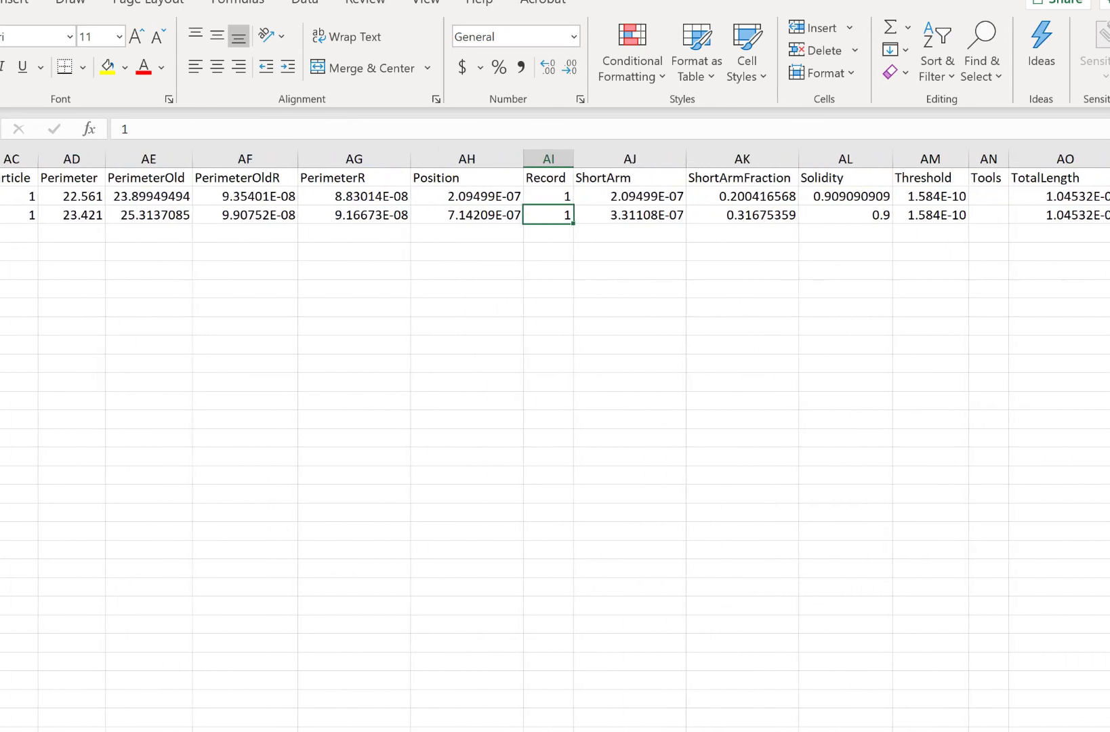
scroll(554, 441, "left", 10)
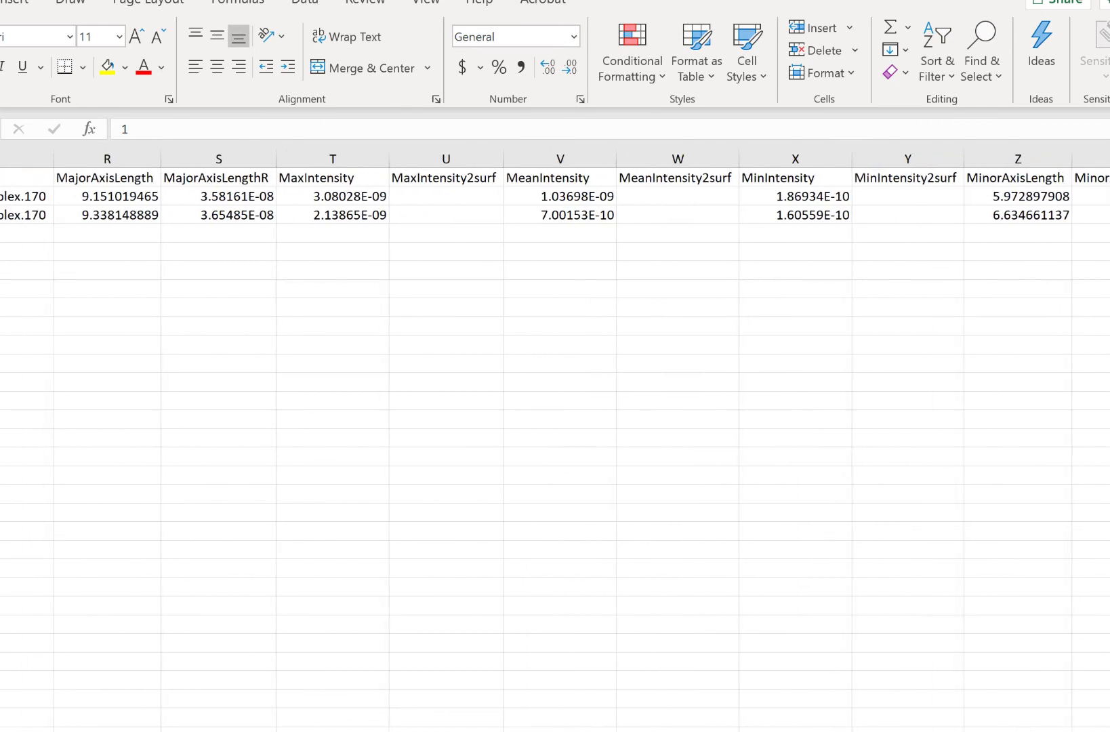
scroll(555, 441, "right", 3)
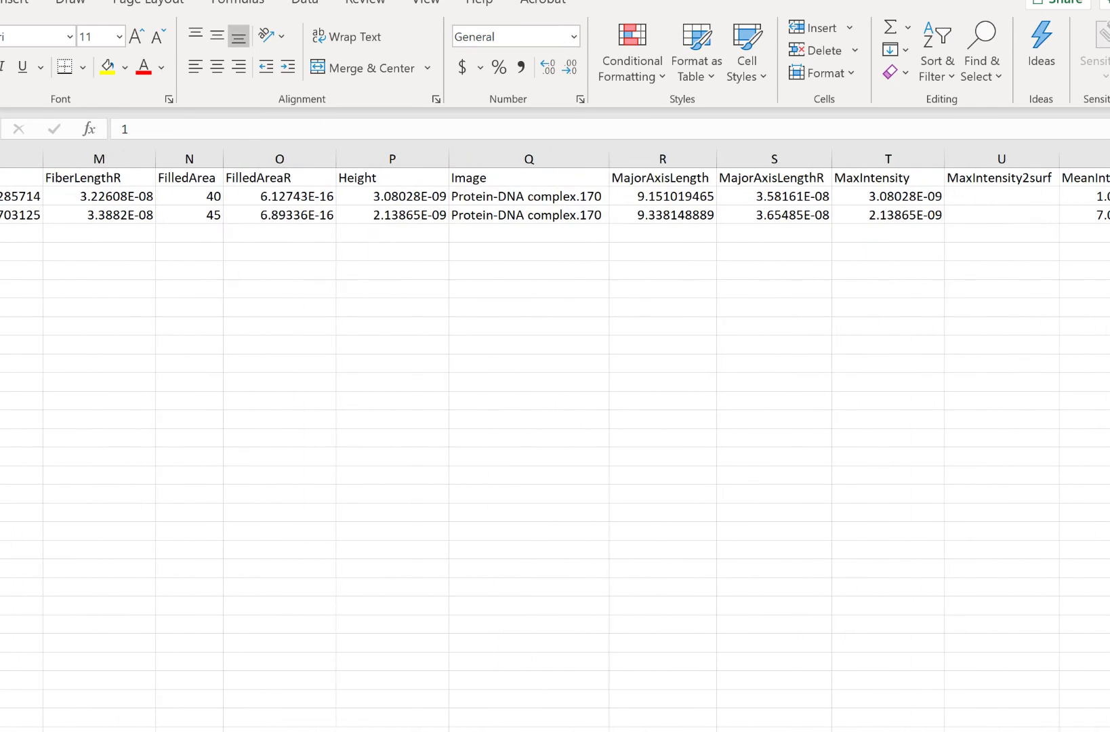
scroll(555, 440, "right", 2)
scroll(554, 441, "left", 2)
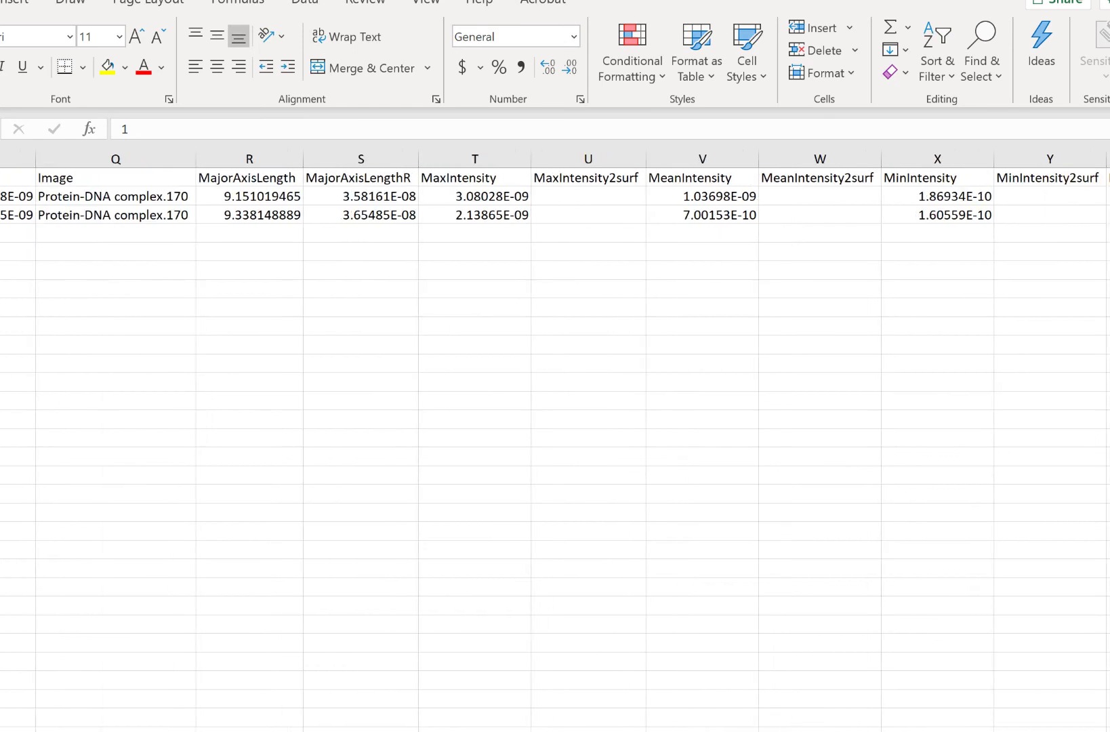
scroll(358, 361, "left", 2)
left_click(314, 213)
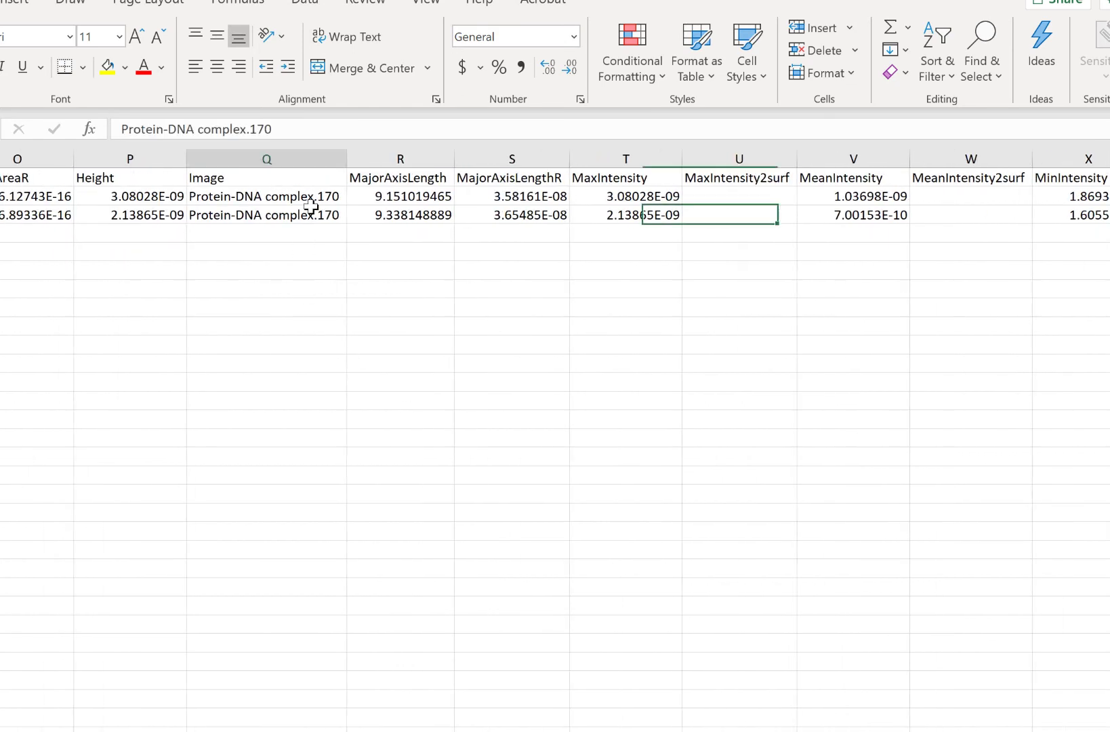
left_click_drag(314, 214, 316, 202)
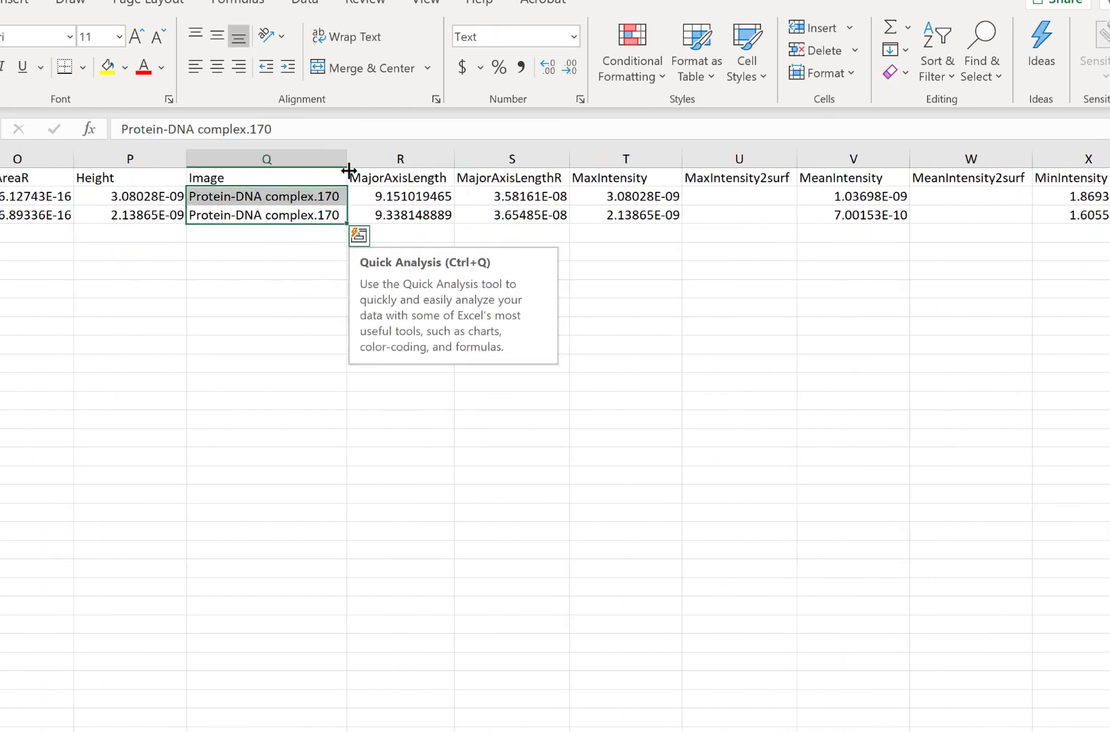
left_click(230, 199)
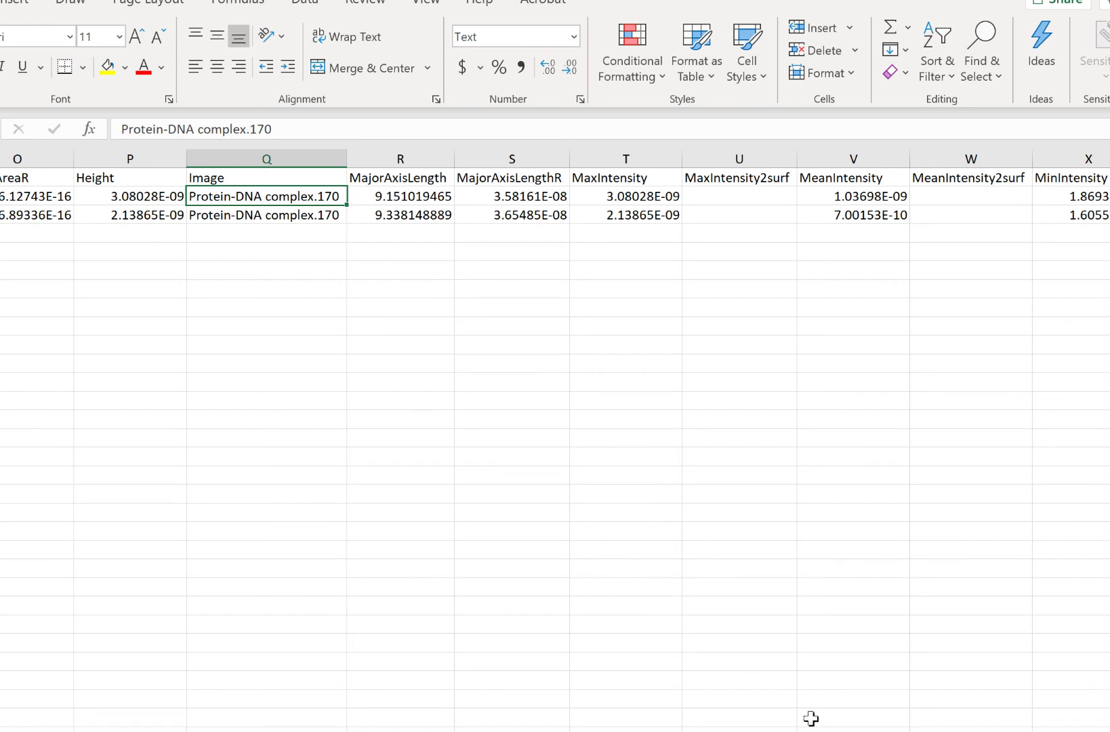
- Look through the full range of exported measurement columns, from ConvexArea to VolumeR2surf
scroll(555, 441, "left", 3)
scroll(555, 441, "right", 2)
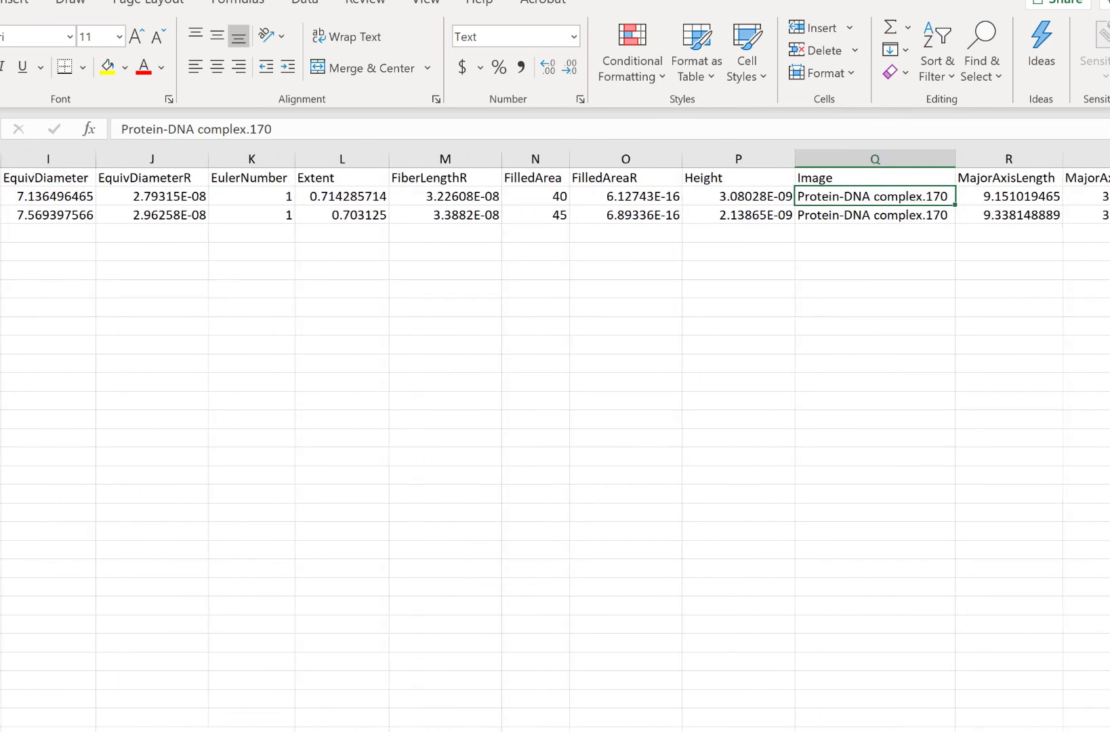
scroll(555, 440, "right", 2)
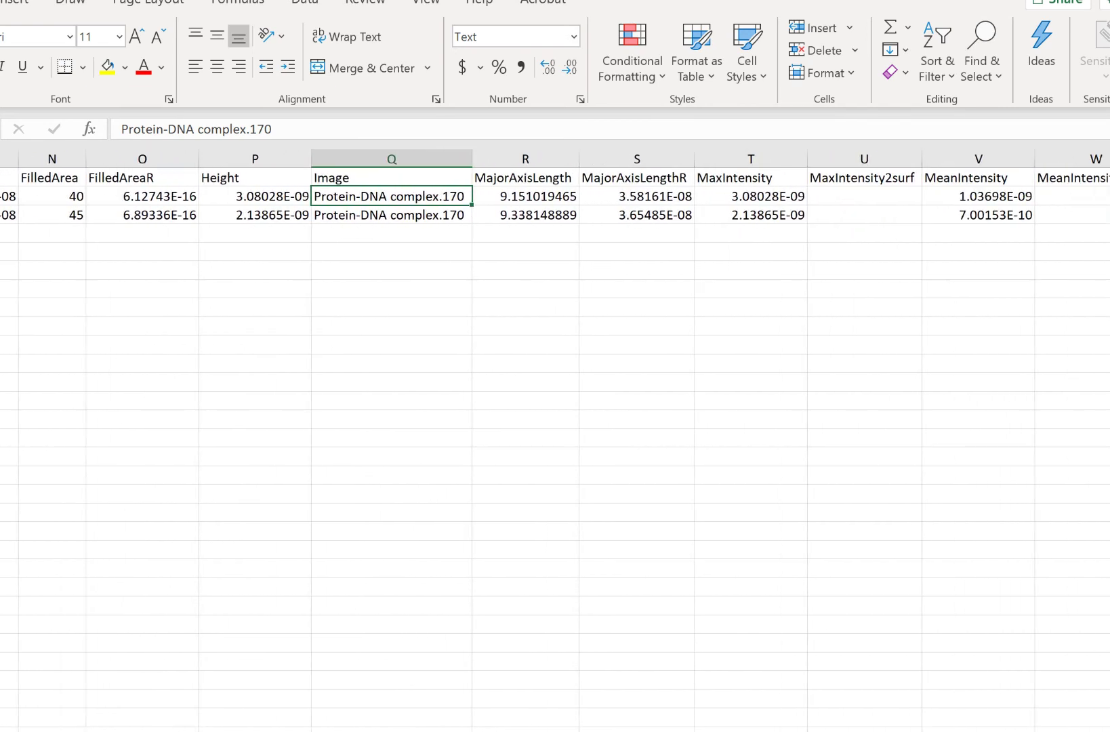
scroll(555, 441, "right", 3)
scroll(554, 440, "left", 2)
scroll(554, 440, "right", 10)
scroll(555, 440, "right", 3)
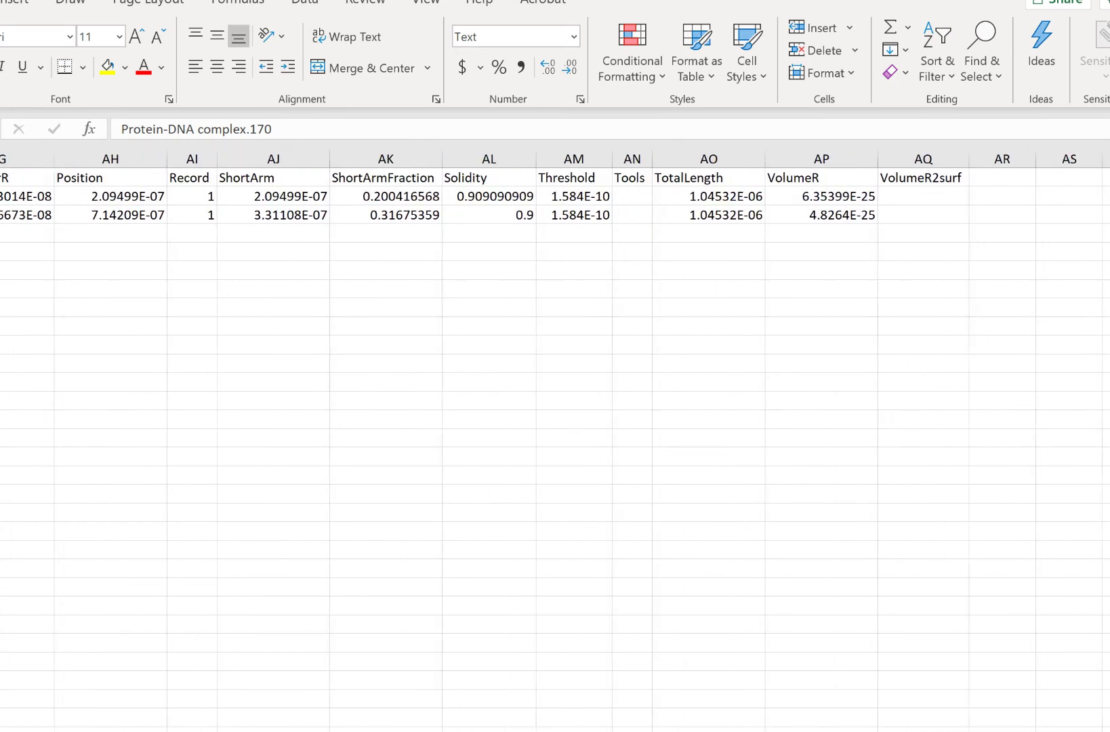
scroll(555, 440, "left", 12)
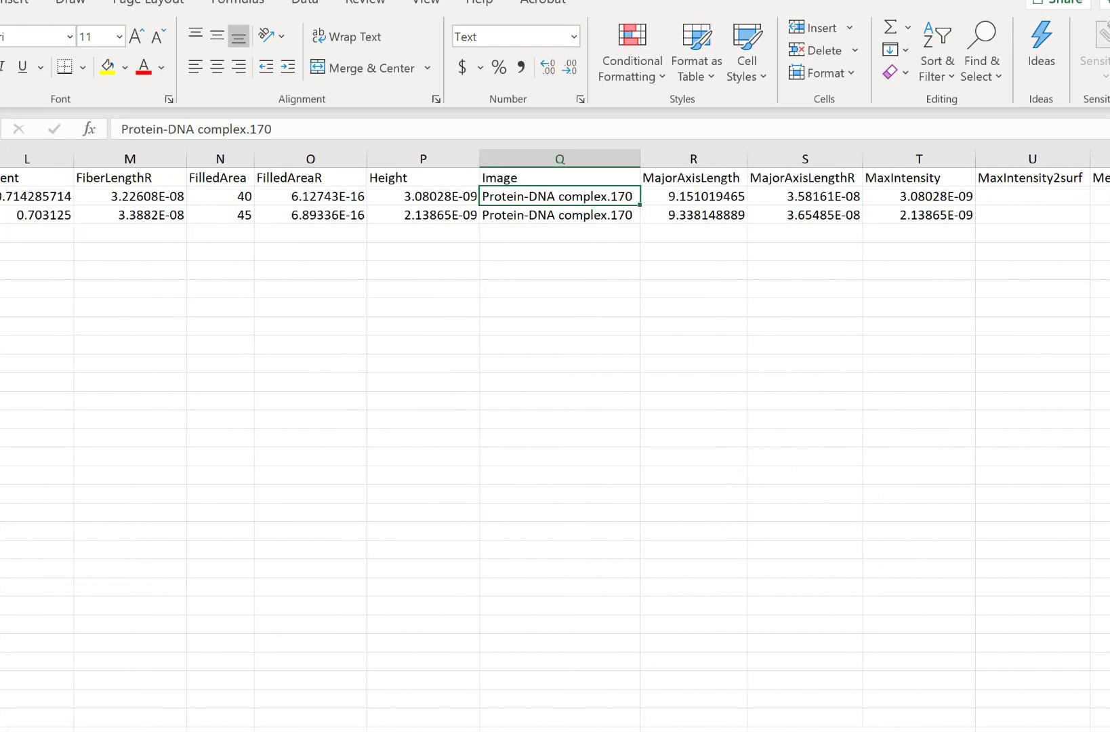
scroll(555, 440, "left", 6)
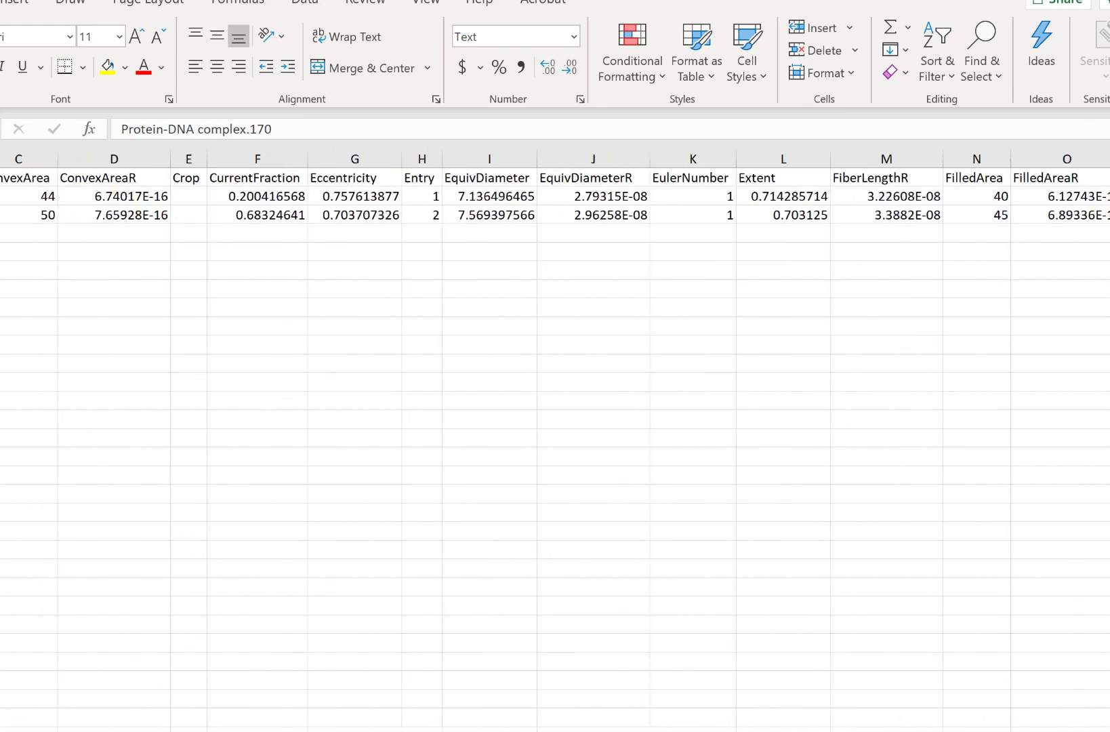
scroll(555, 440, "right", 6)
scroll(555, 441, "right", 3)
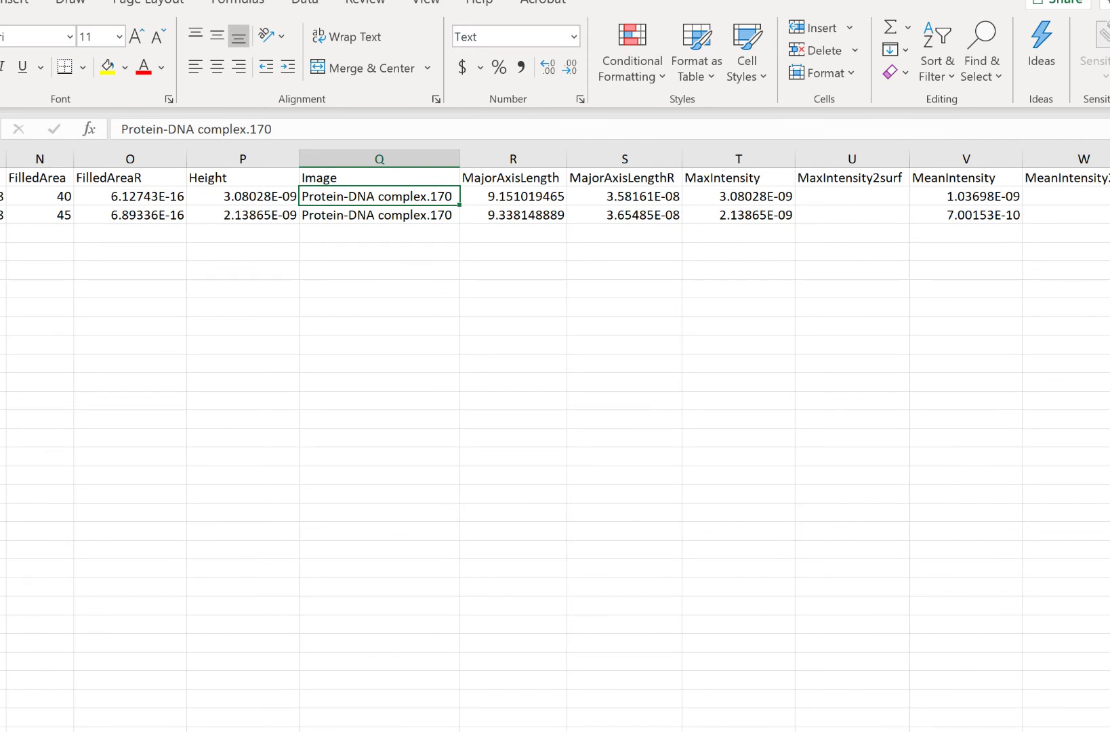
- Switch back to the Desktop folder in File Explorer and copy the Protein-DNA complex.170_crop.png file
mouse_move(169, 730)
left_click(637, 714)
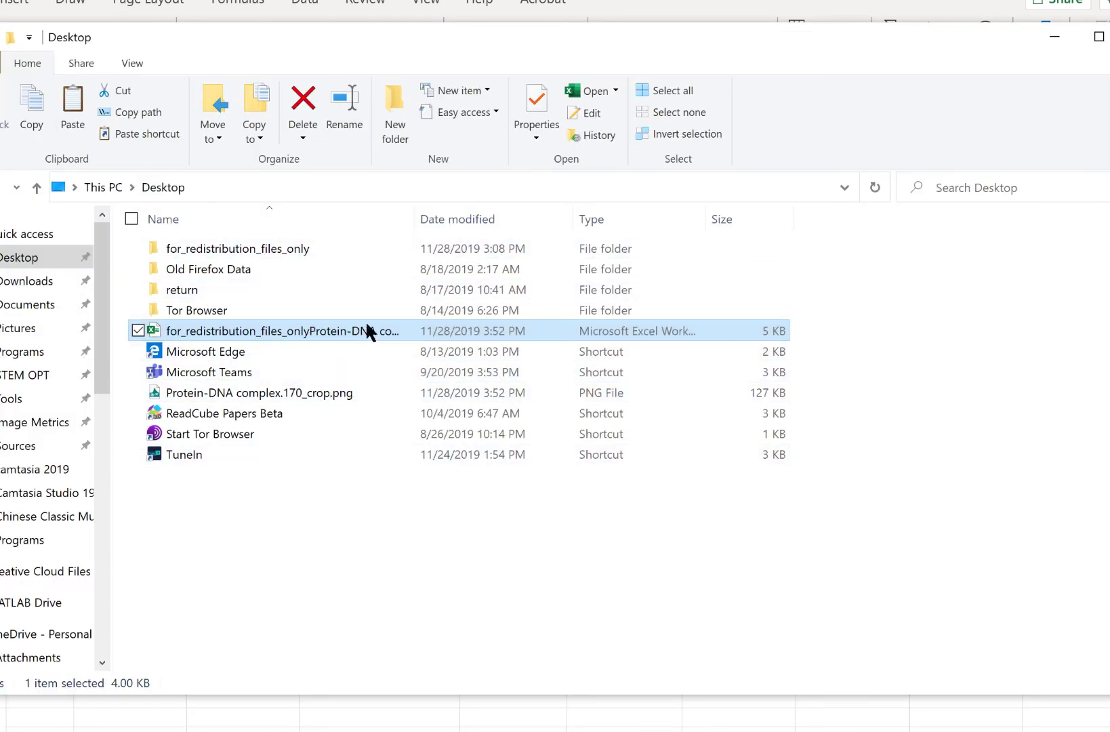
left_click(324, 395)
key("ctrl+c")
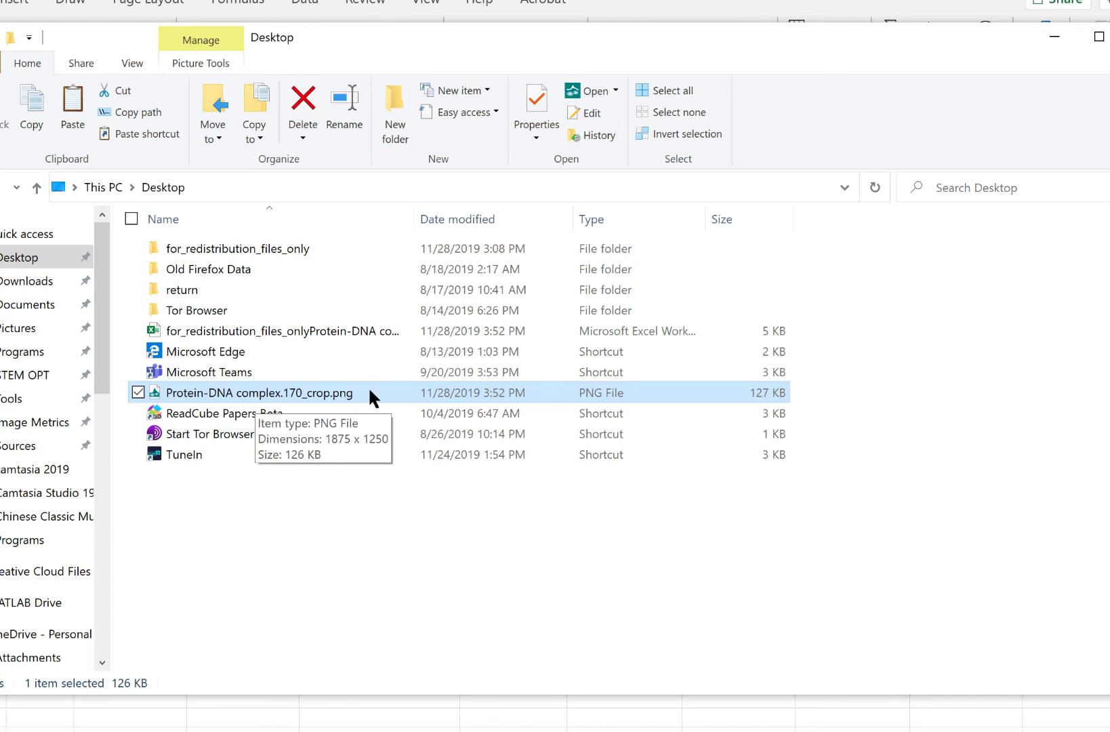
- Open Protein-DNA complex.170_crop.png in the photo viewer and enlarge its window until both images, the graph and the records table fit
double_click(348, 393)
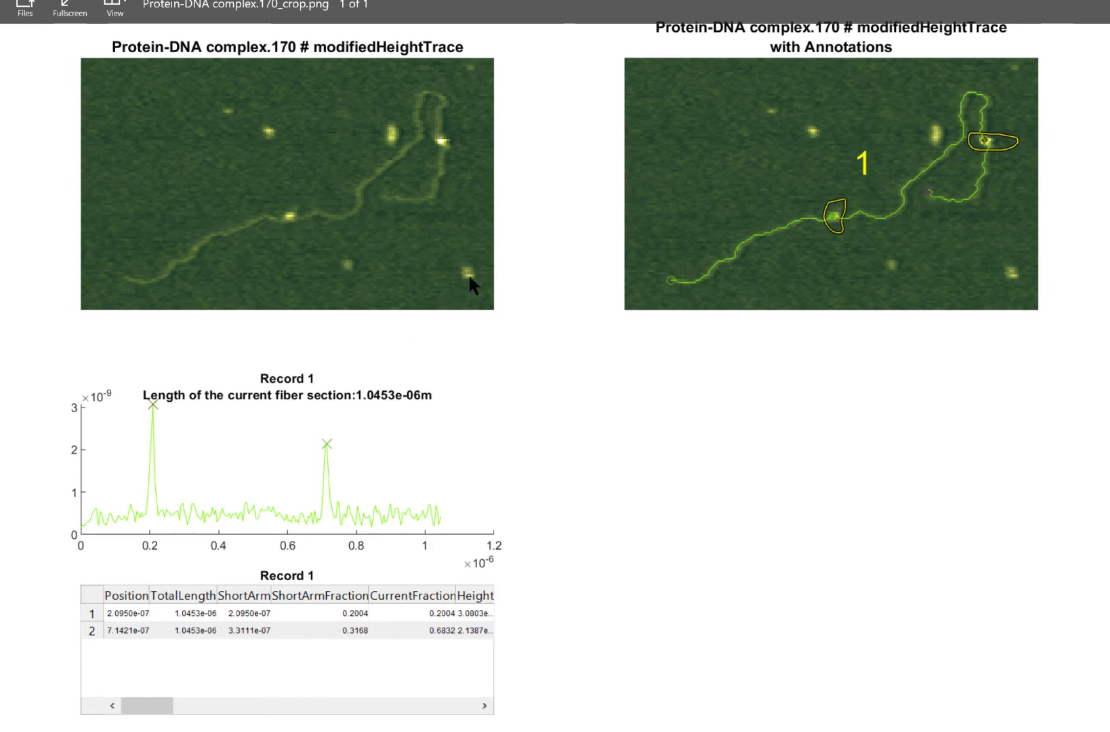
double_click(684, 13)
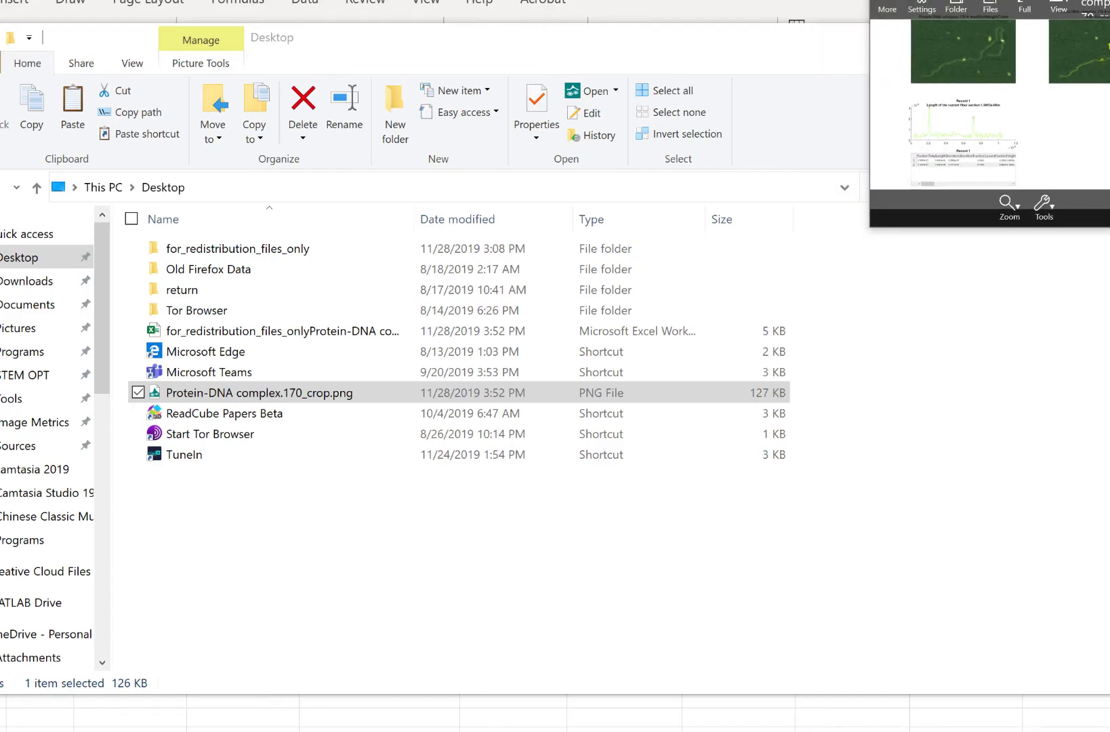
left_click_drag(968, 2, 107, 23)
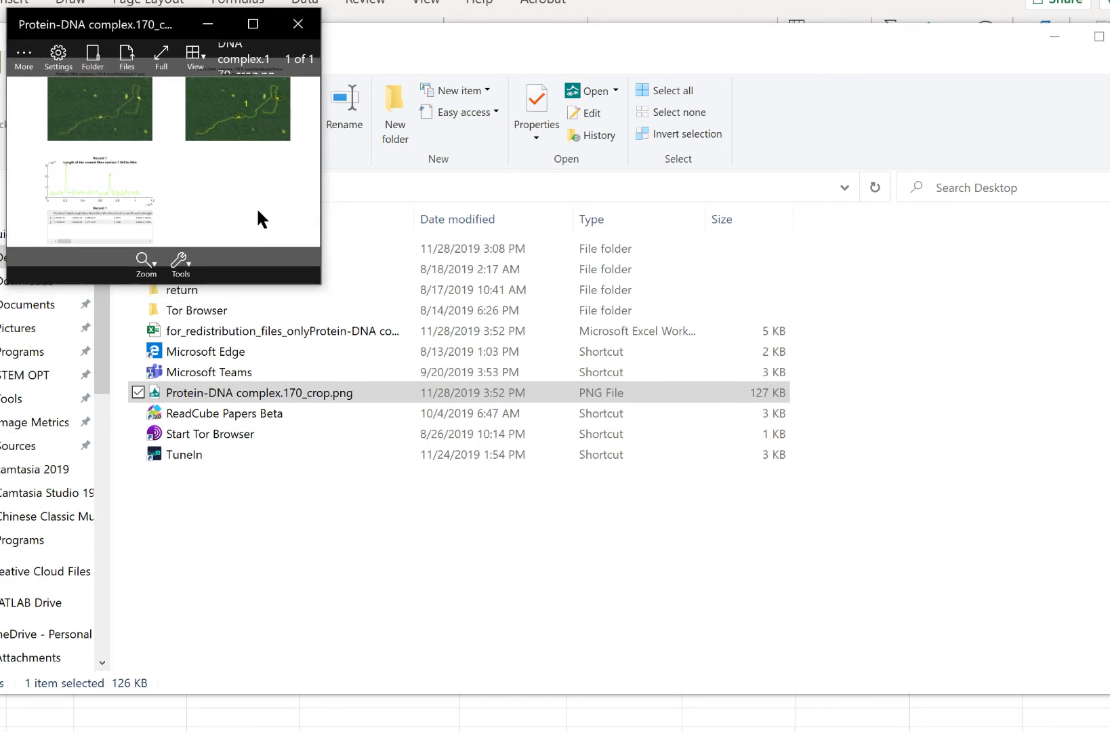
left_click_drag(320, 289, 1107, 723)
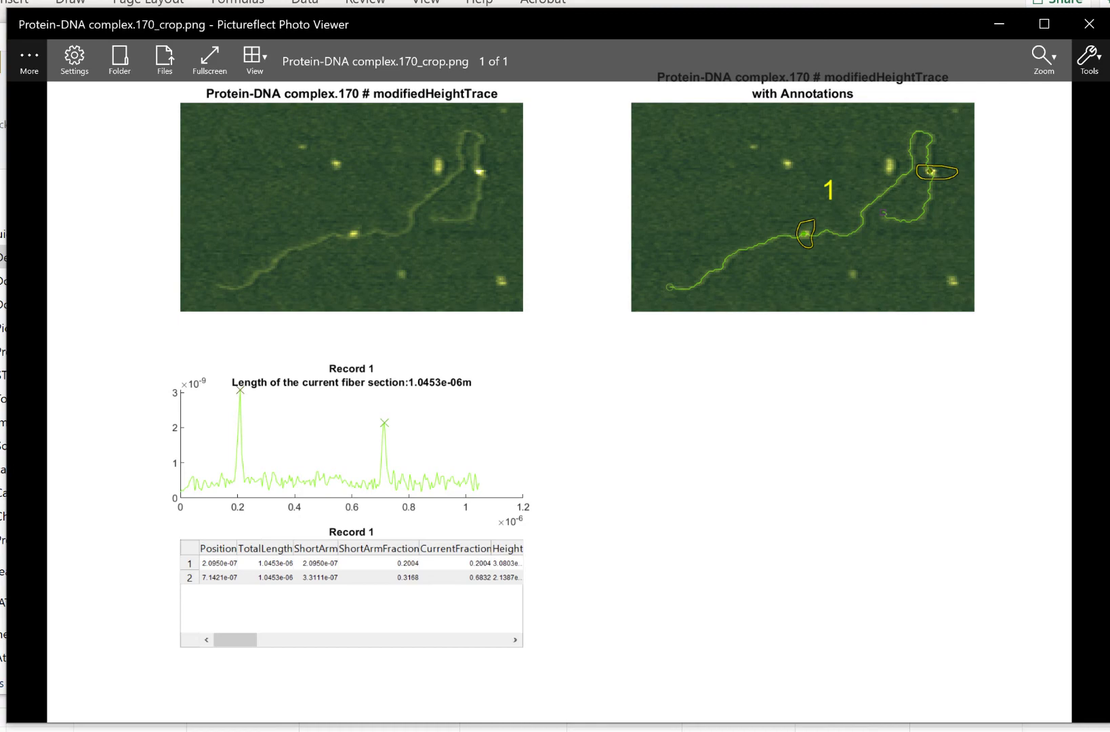
- Compare both entries' Particle values in column AC of the Excel workbook with the annotated crop image
key("alt+Tab")
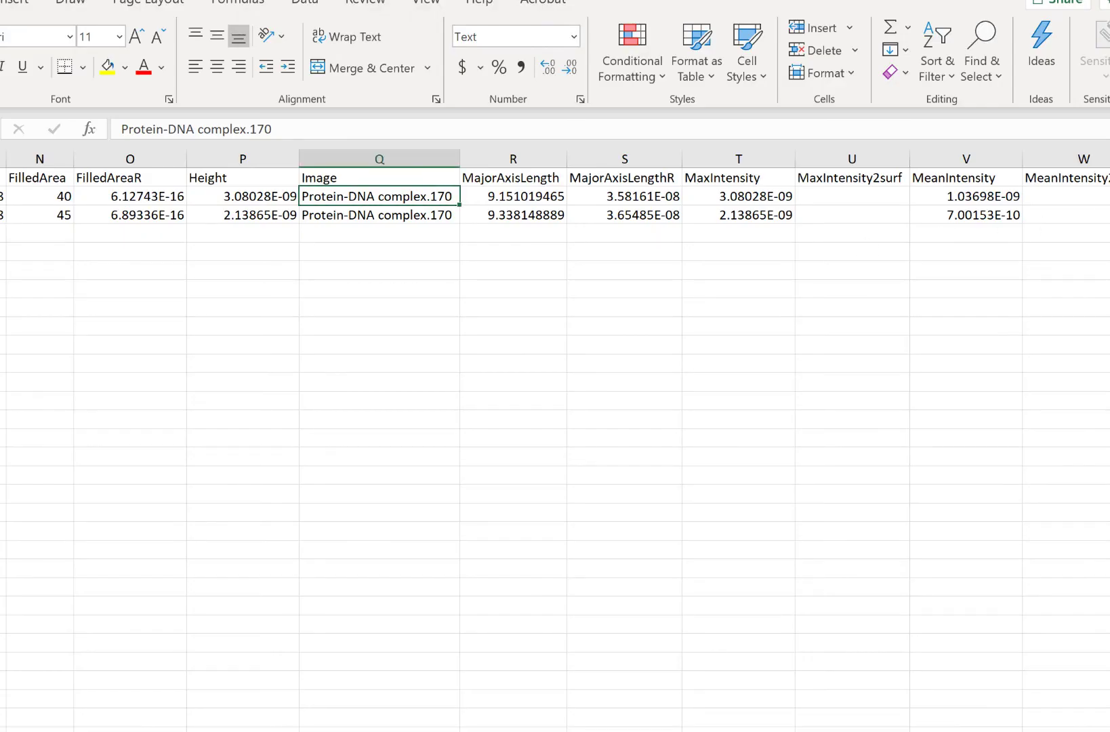
scroll(555, 440, "right", 3)
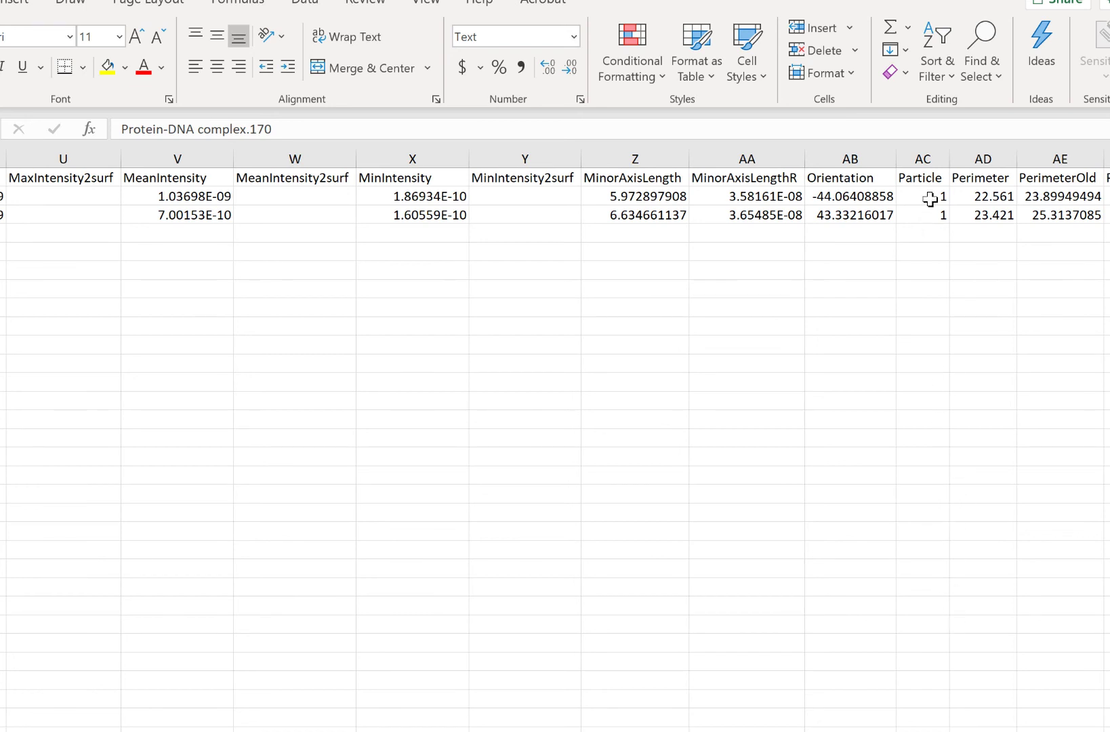
left_click_drag(930, 198, 934, 215)
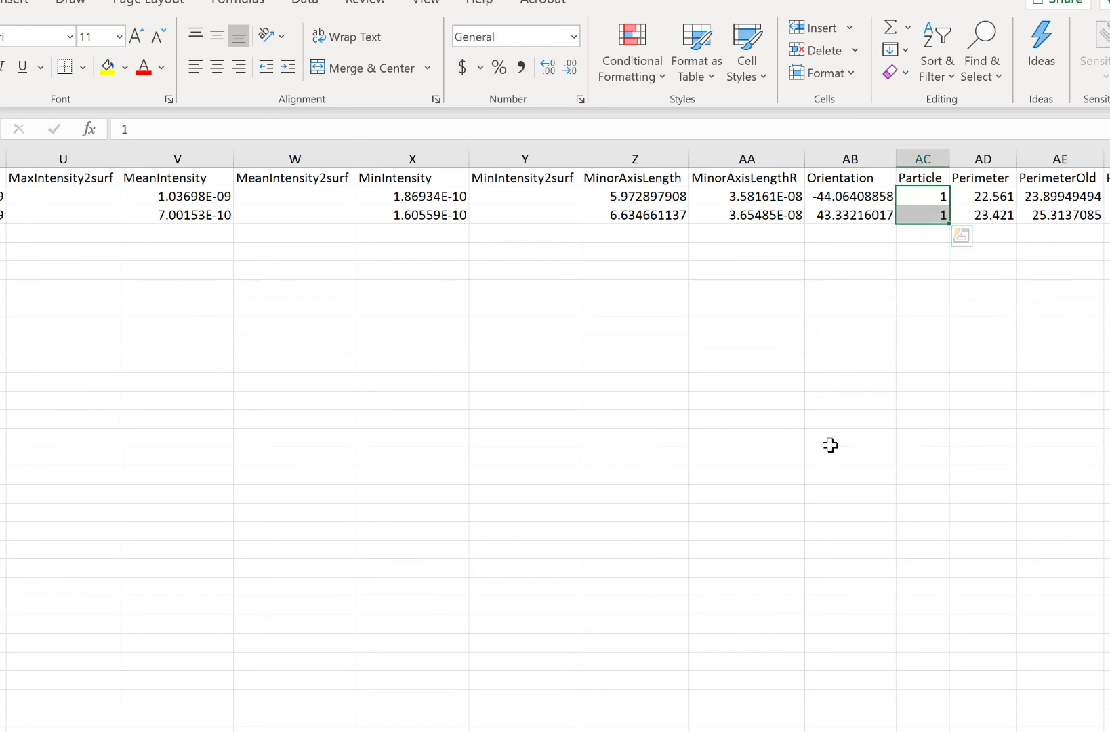
key("alt+Tab")
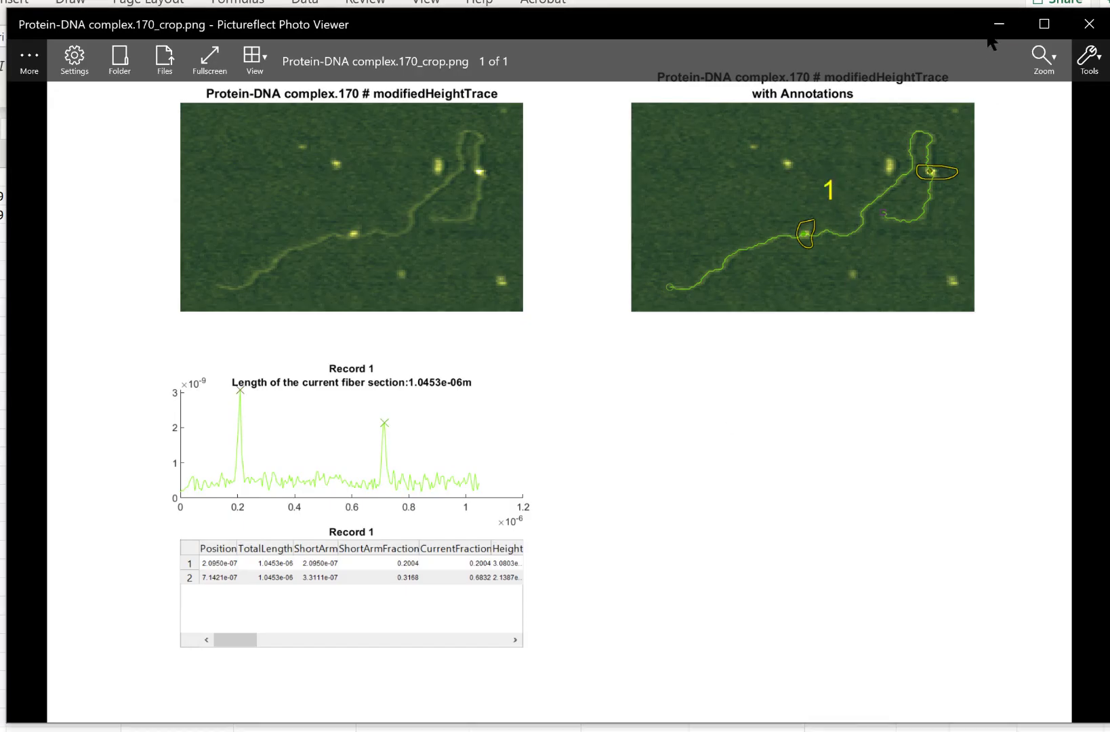
key("alt+Tab")
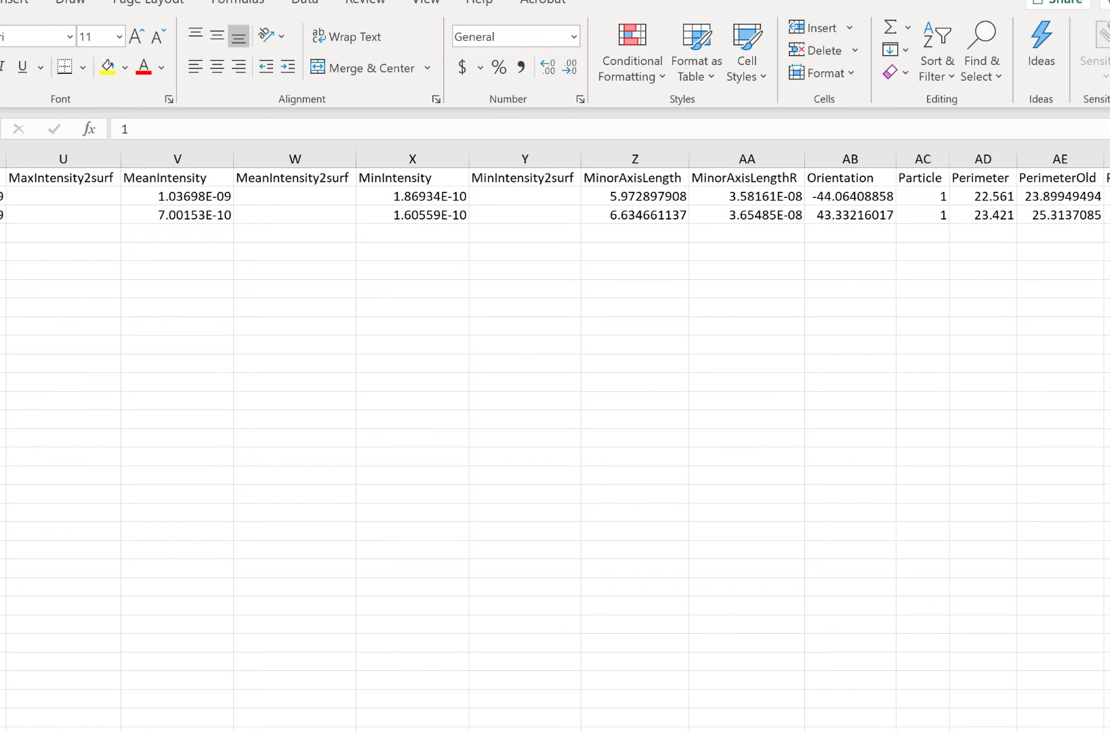
left_click_drag(922, 196, 922, 214)
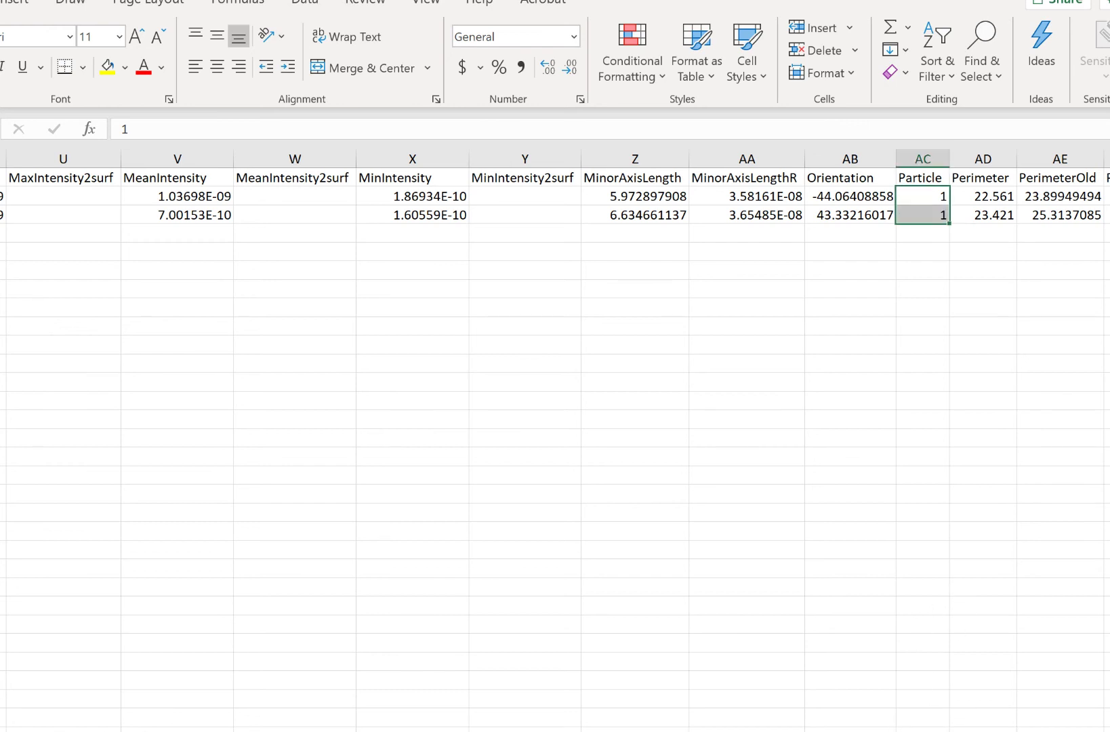
- Compare the Record values in column AI with the Particle values in column AC for both entries
scroll(554, 434, "right", 3)
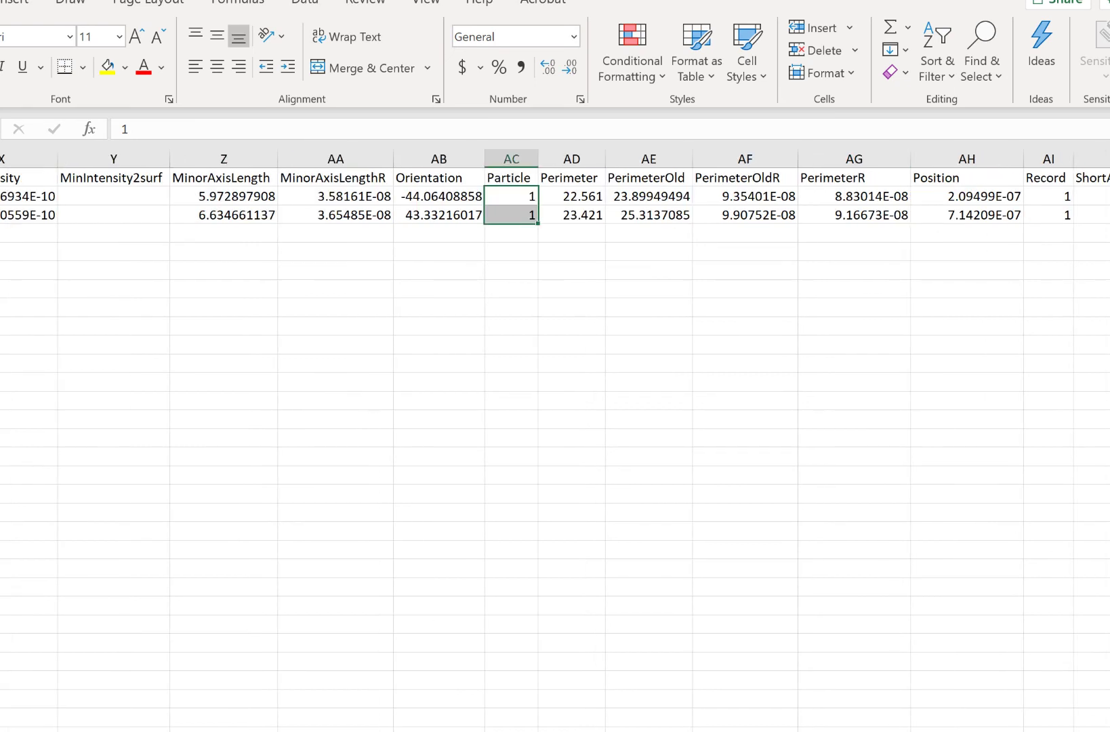
scroll(981, 582, "right", 1)
left_click_drag(993, 205, 1001, 221)
key("ctrl+v")
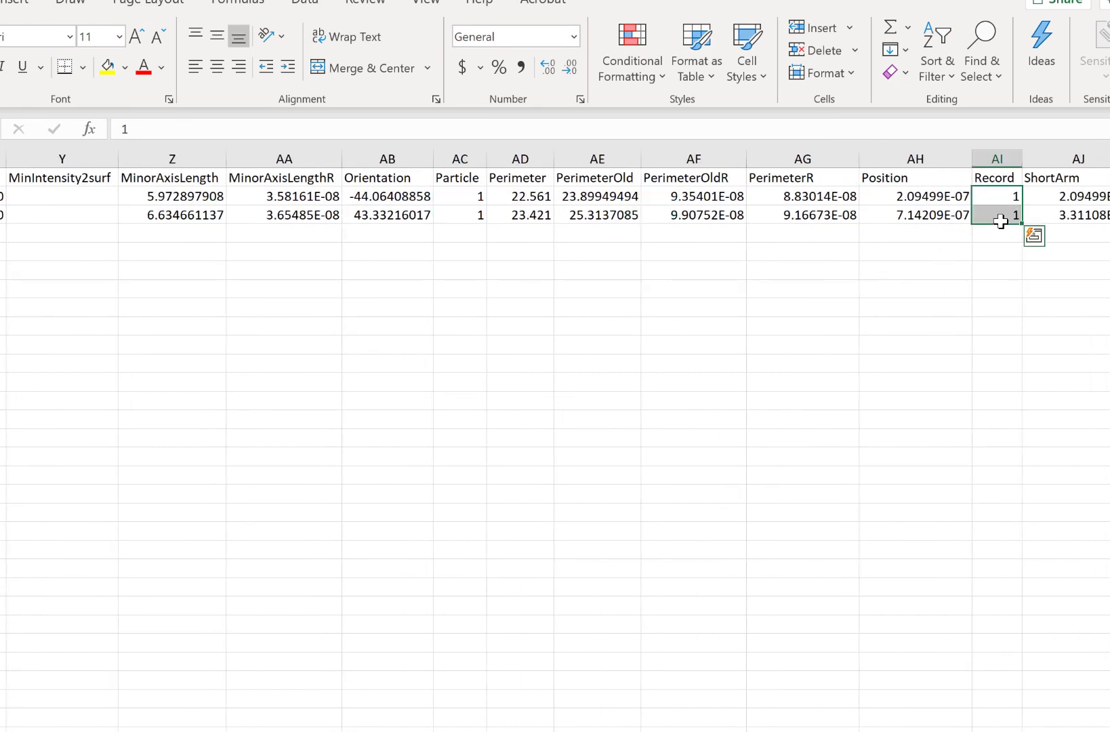
left_click_drag(478, 197, 477, 215)
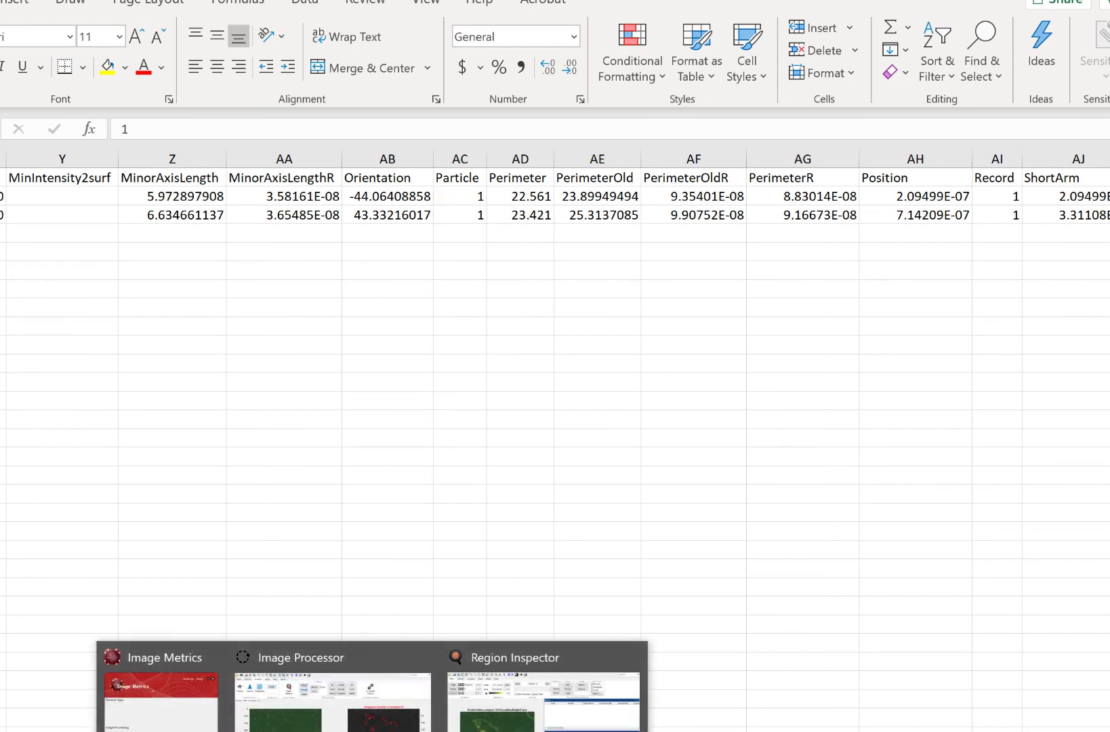
- Switch to Image Processor to locate particle 1 in the analyzed image, and return to the Excel workbook
left_click(332, 684)
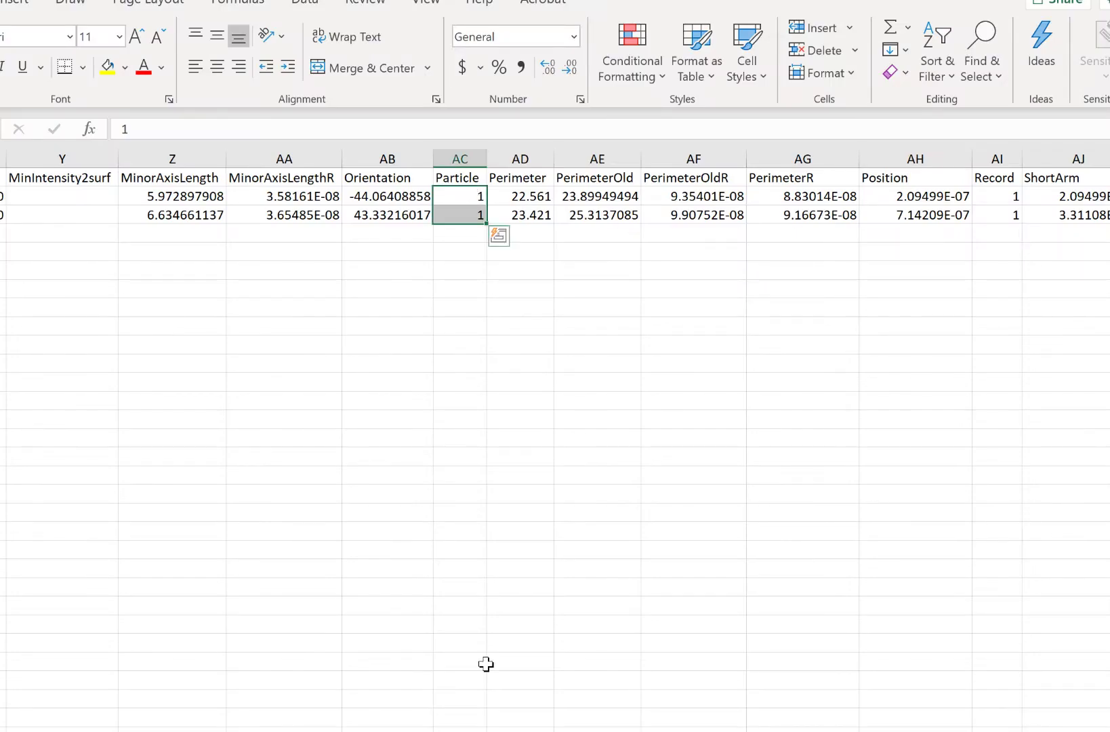
key("Escape")
left_click(329, 691)
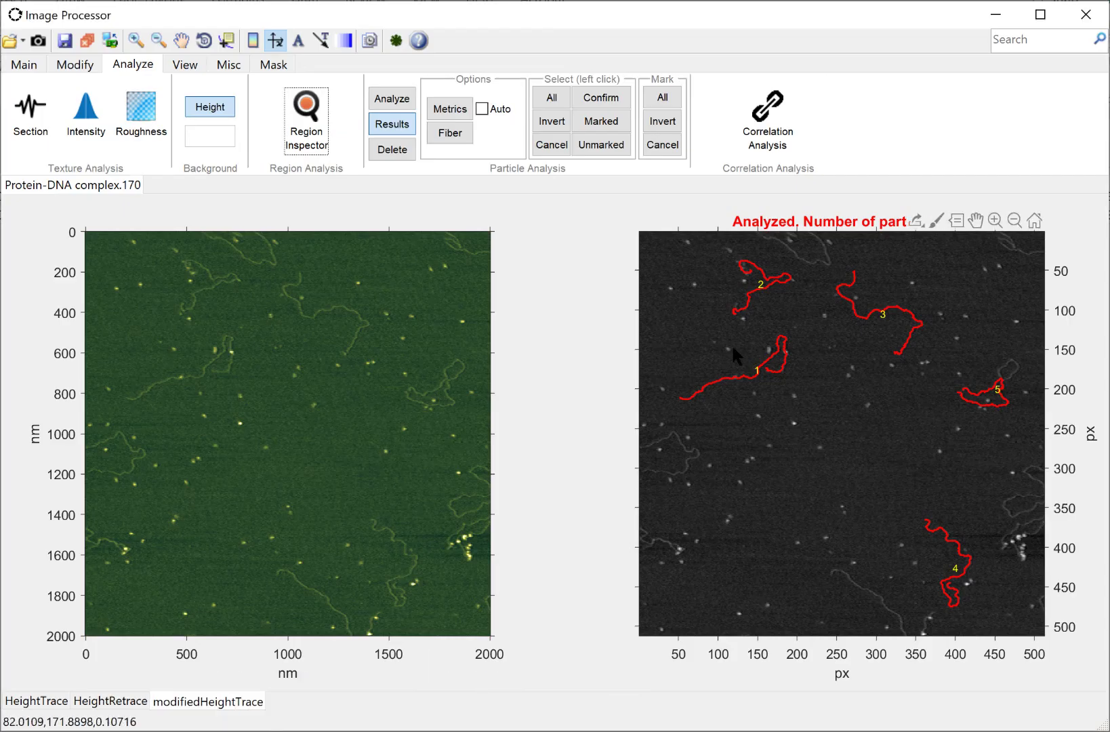
key("alt+Tab")
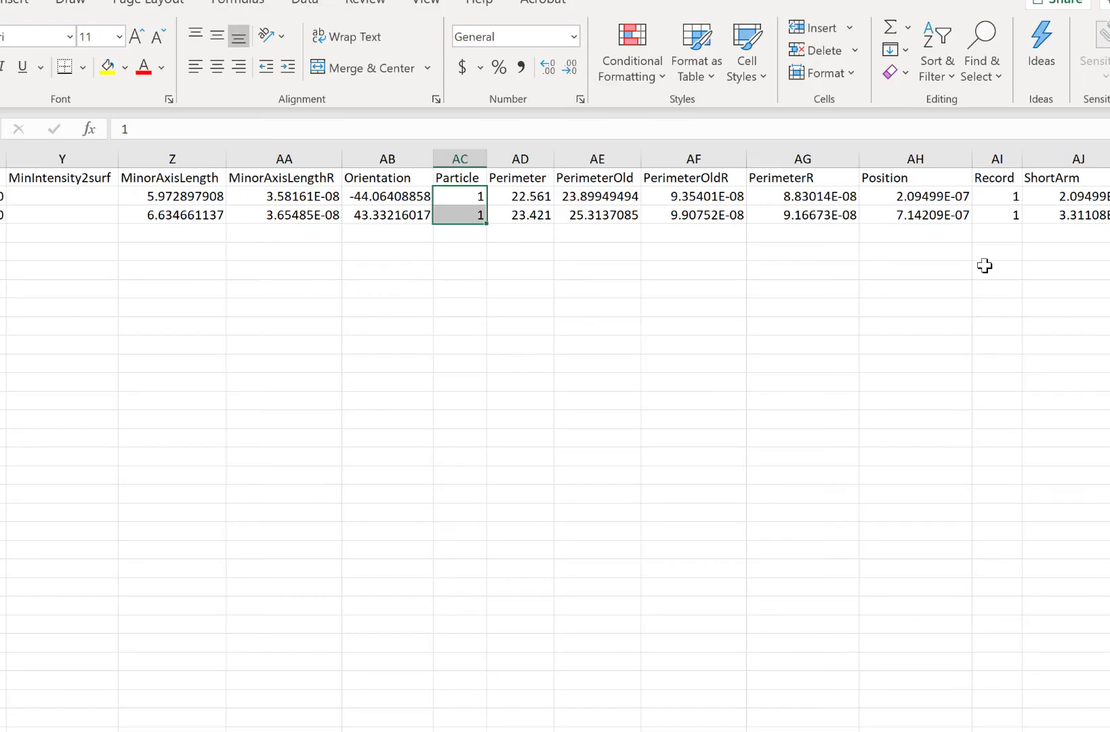
- Check both entries' Record values in column AI against the Record label in the crop image
left_click_drag(986, 200, 990, 215)
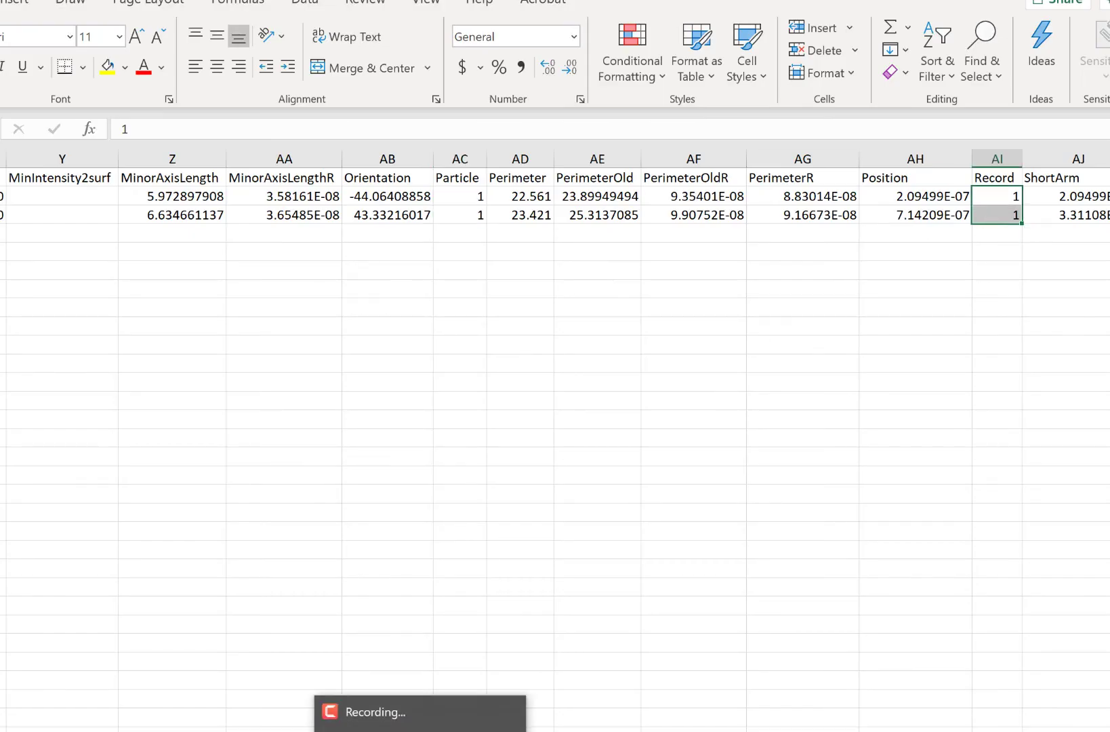
left_click(485, 704)
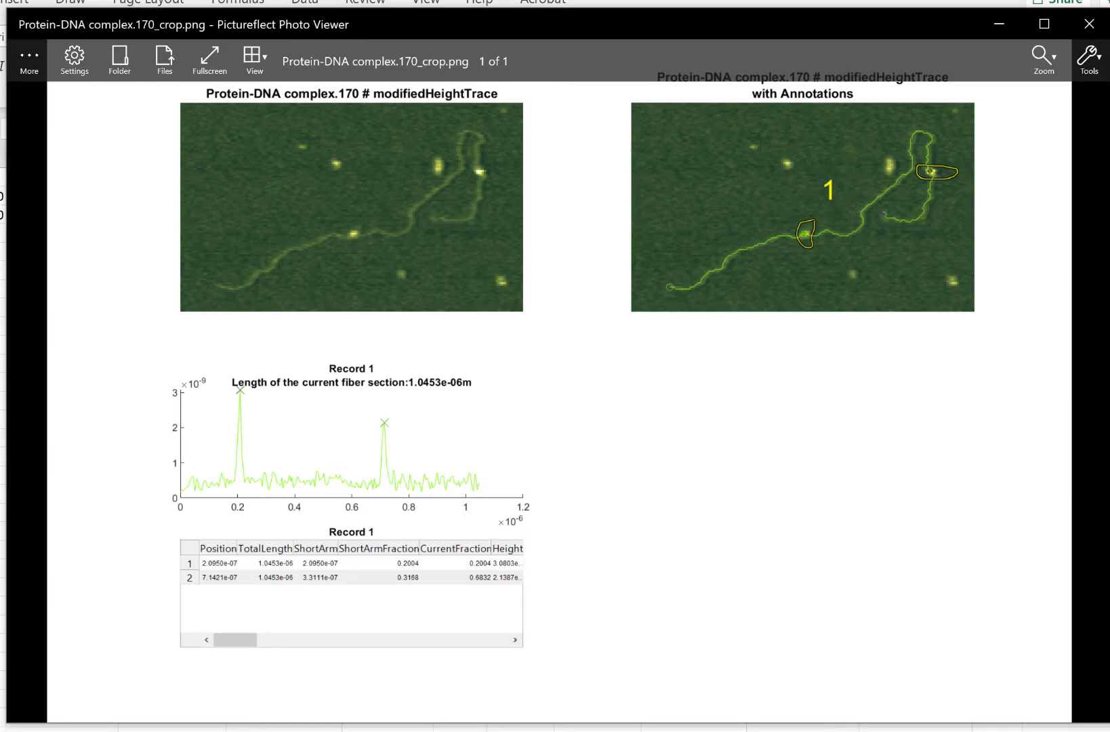
key("alt+Tab")
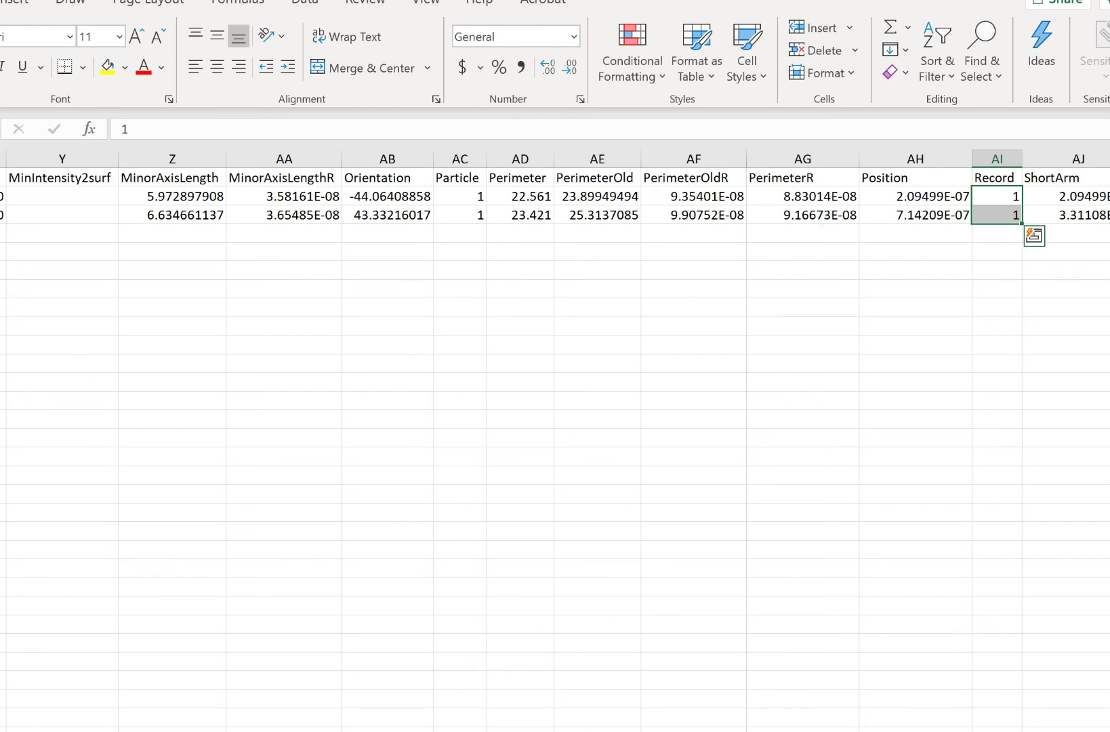
- Compare the numbered particles in Image Processor with the particle view in Region Inspector, ending in Image Processor
left_click(372, 730)
left_click(332, 701)
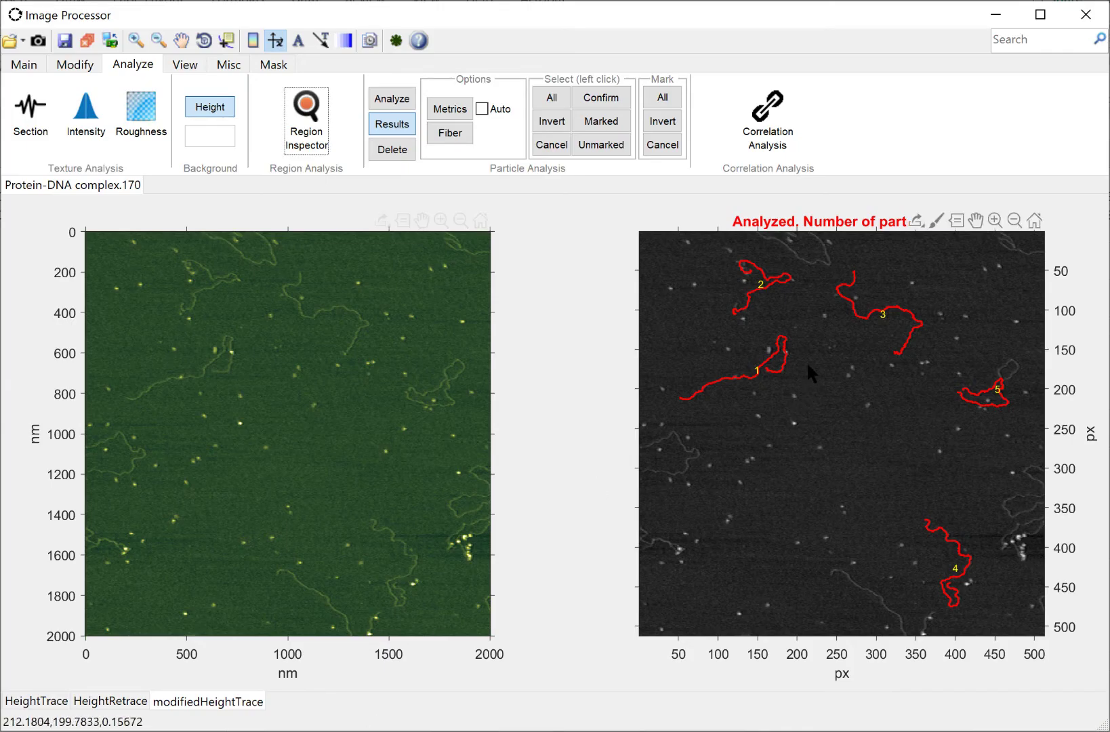
left_click(372, 731)
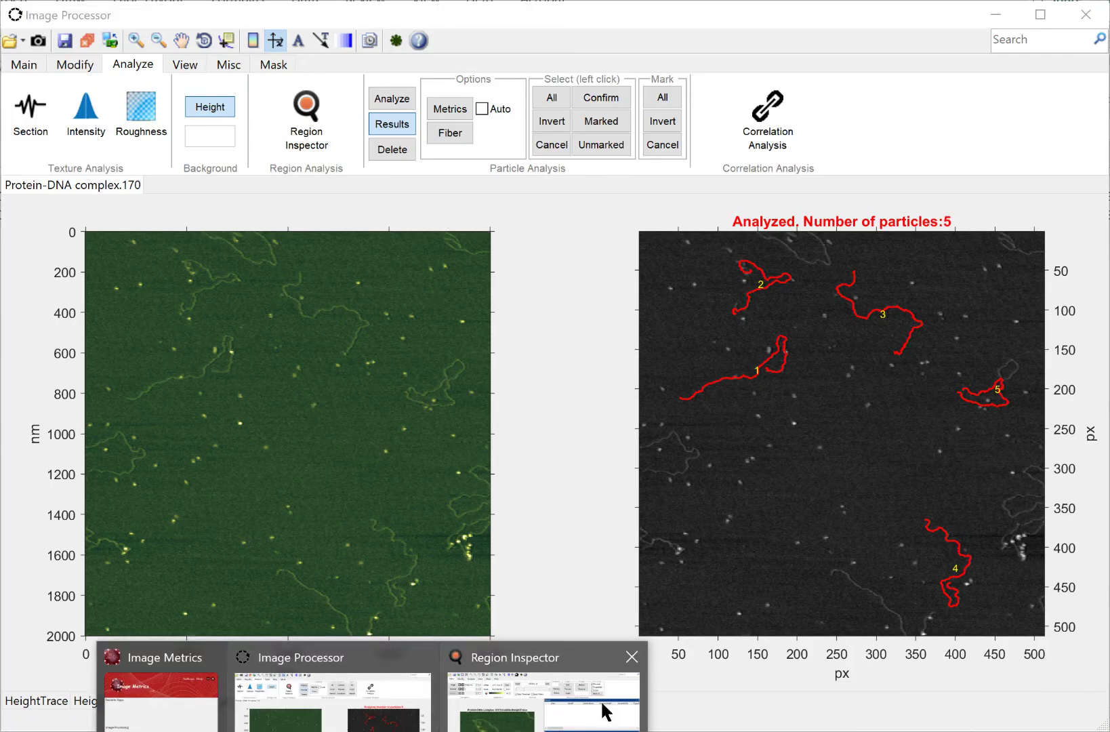
left_click(602, 707)
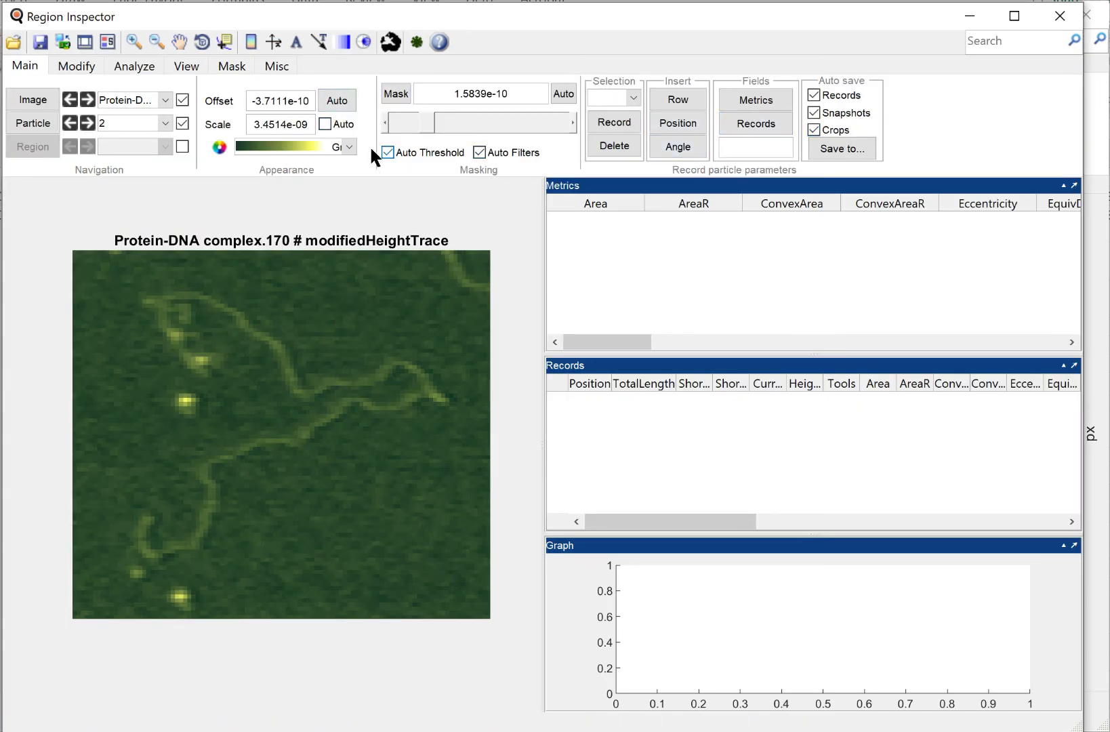
left_click(372, 730)
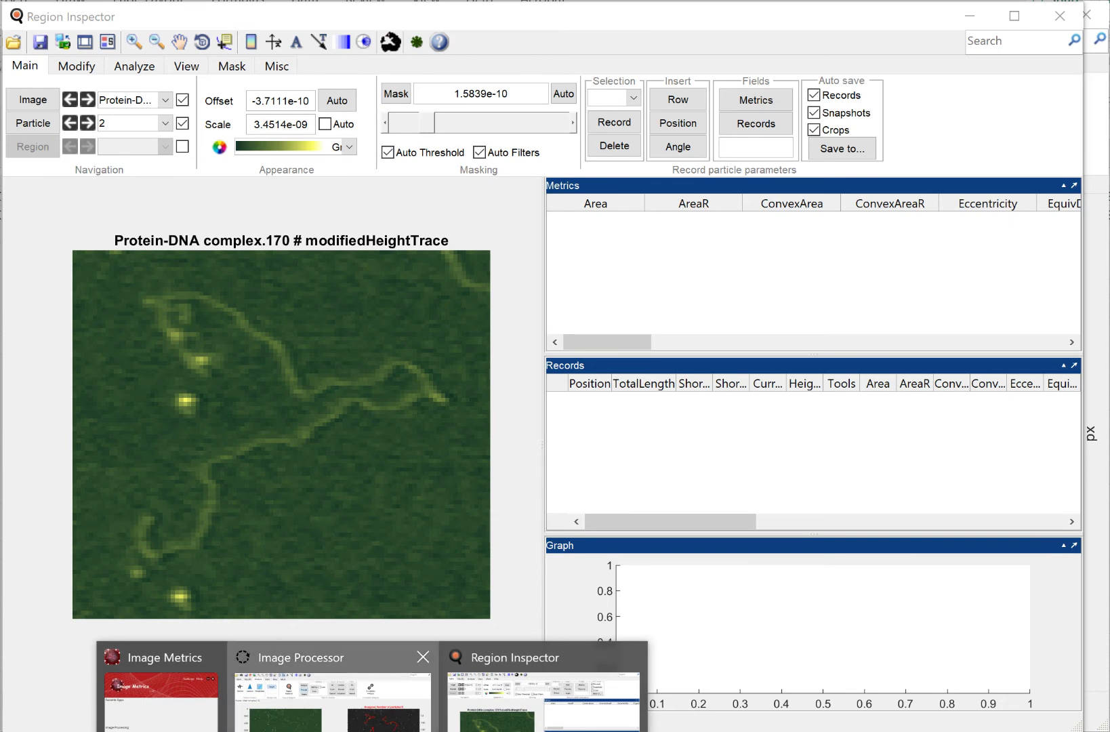
left_click(321, 706)
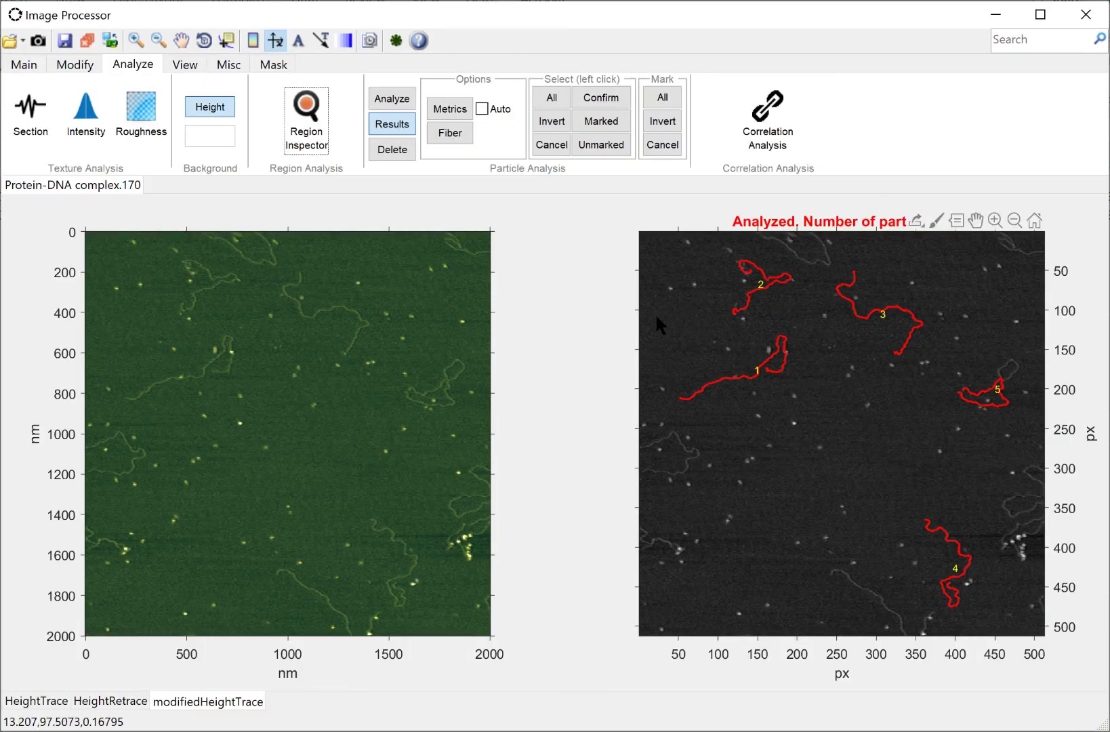
- Outline particle 1 with a rectangular selection in the analyzed image
mouse_move(670, 317)
left_mouse_down()
mouse_move(730, 399)
mouse_move(803, 410)
left_mouse_up()
right_click(804, 409)
left_click(834, 359)
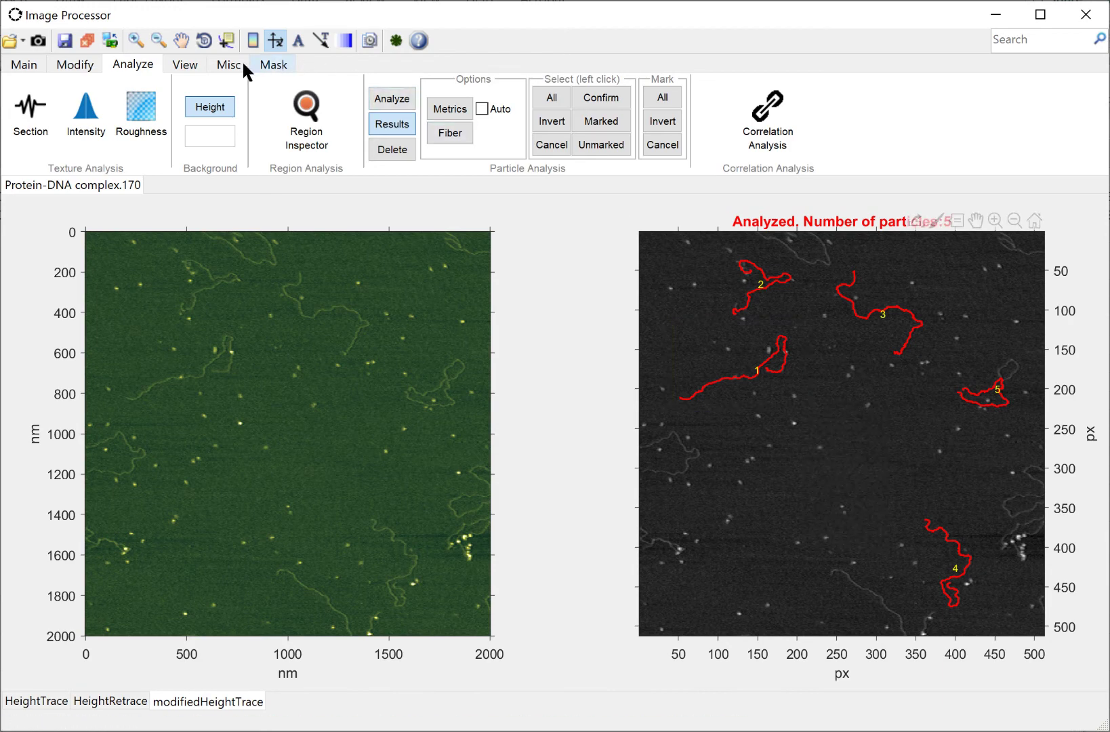
- Look at the Crops setting among Image Processor's view options and switch to Region Inspector
left_click(206, 62)
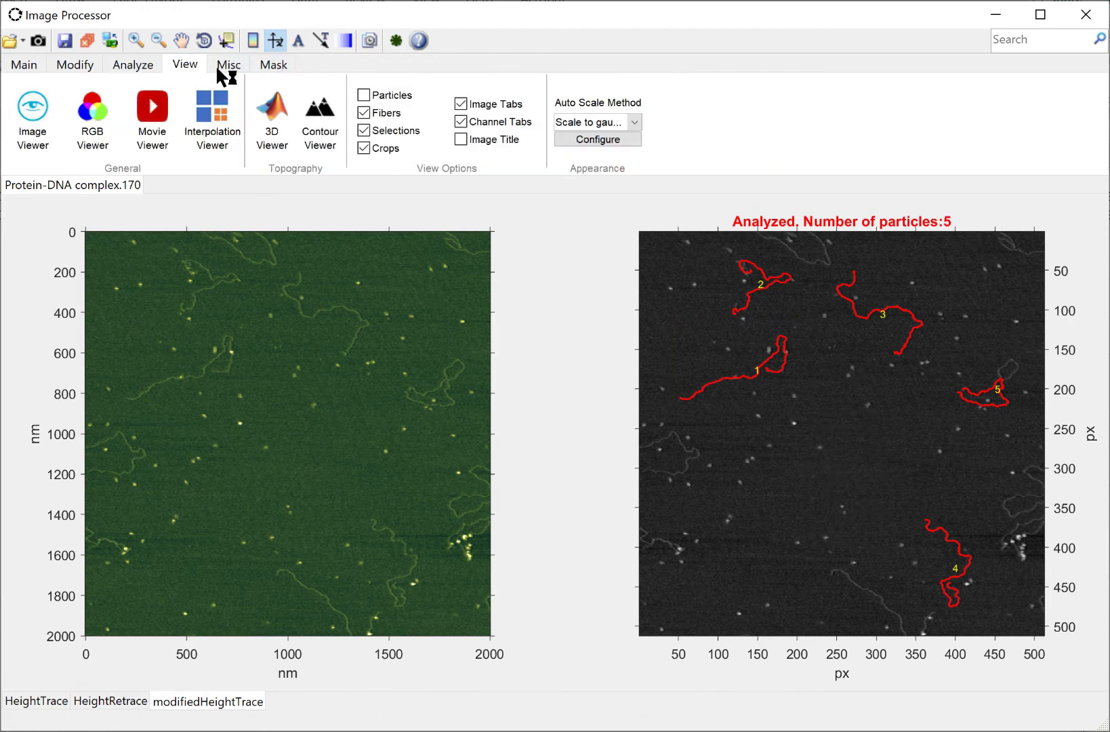
left_click(384, 150)
left_click(368, 730)
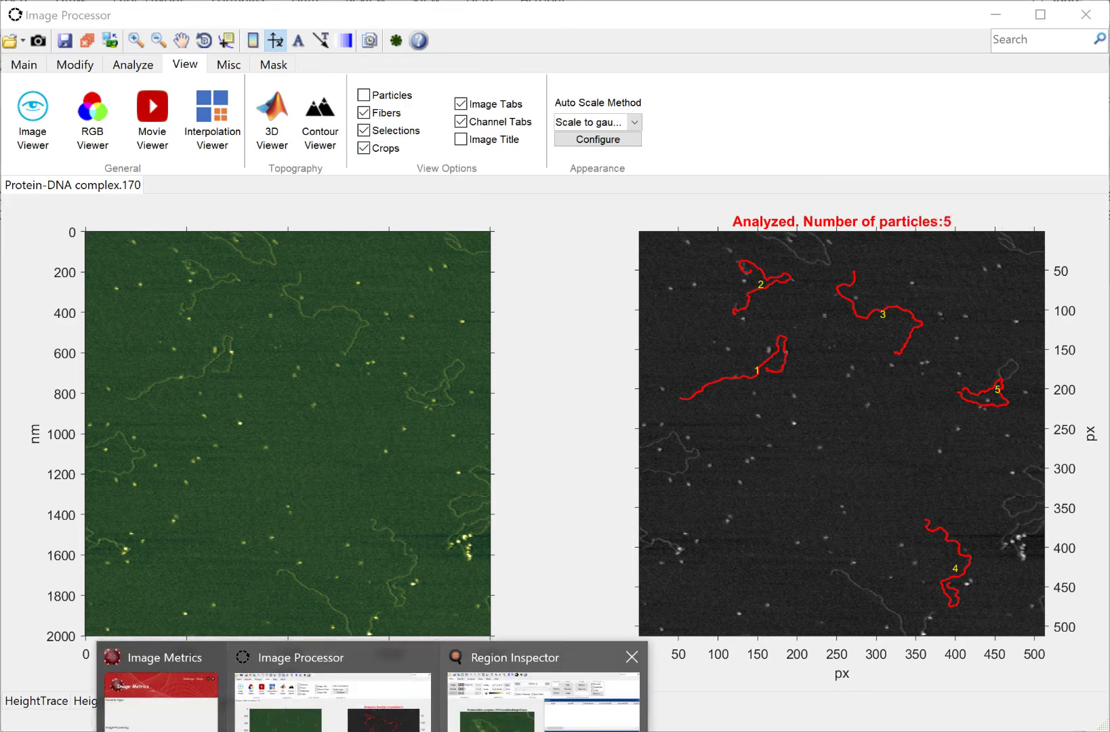
left_click(525, 697)
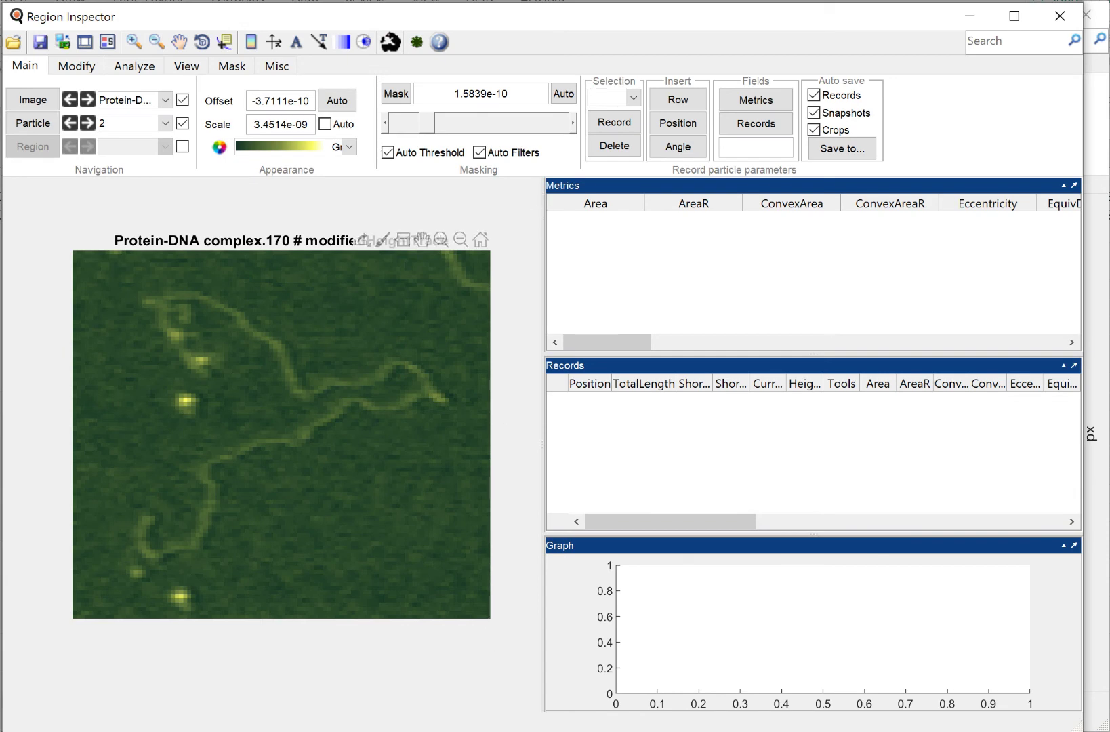
- Return to Image Processor and repeatedly outline particle 1 with a rectangle, bringing up the selection's Zoom, Inspect, Measure, View and ROI options
left_click(409, 731)
left_click(393, 704)
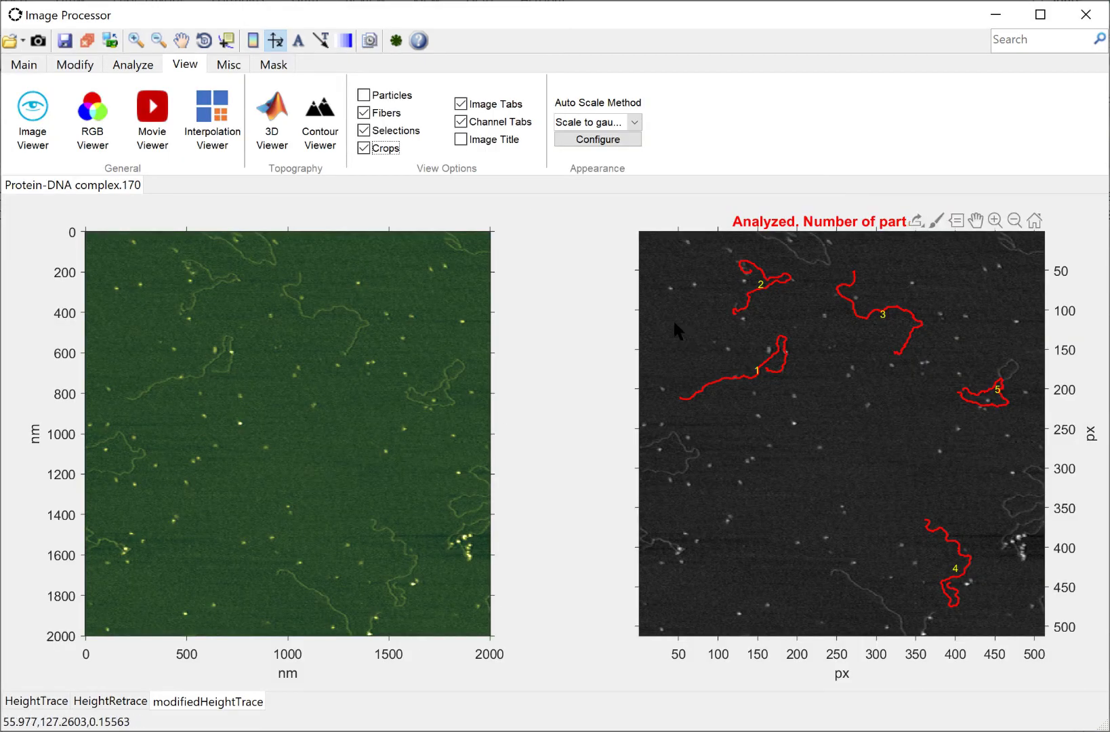
right_click(776, 400)
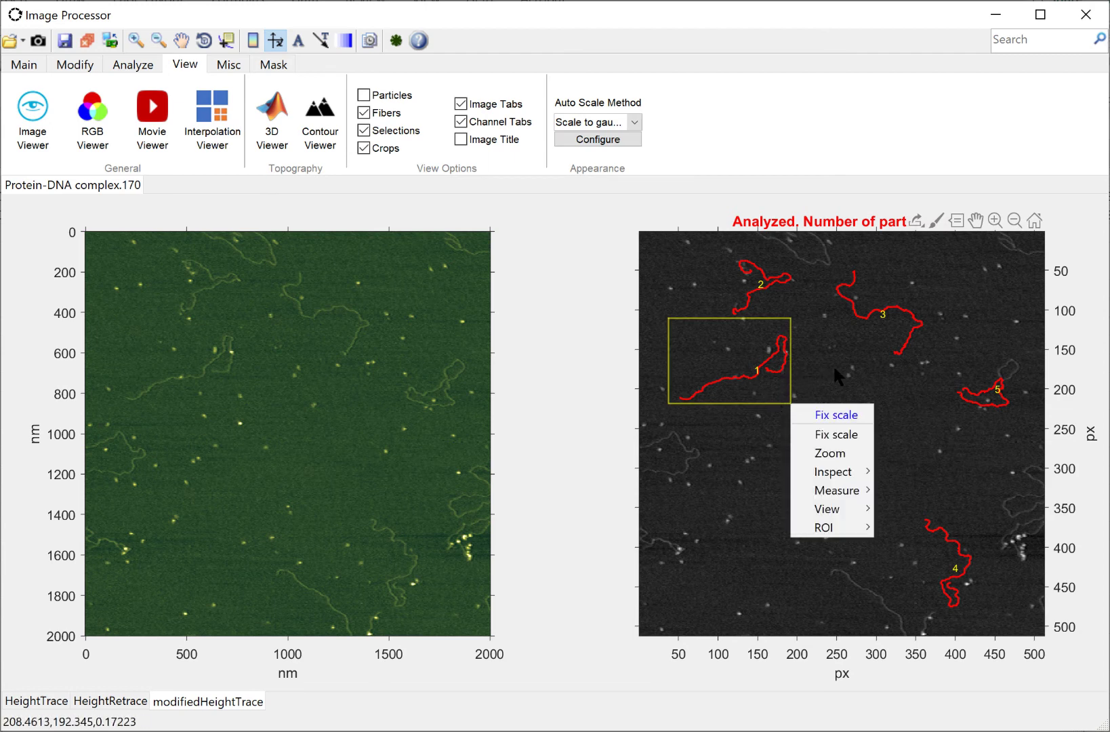
left_click(777, 372)
left_click_drag(665, 316, 805, 409)
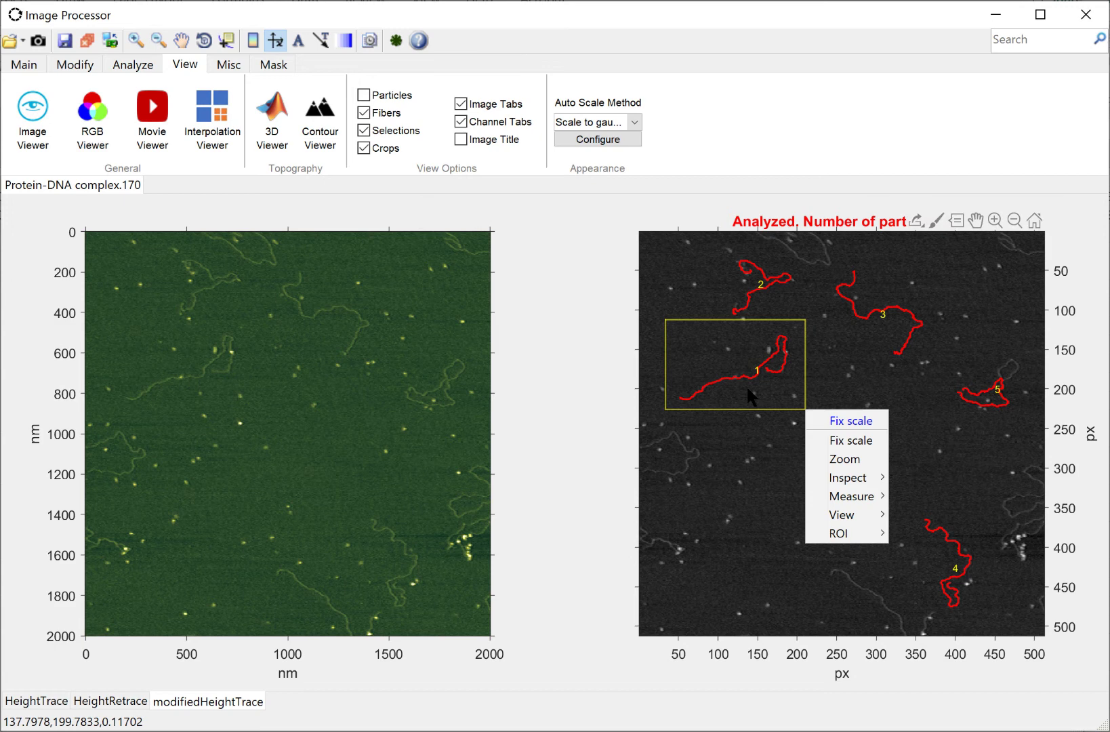
left_click(791, 440)
left_click_drag(663, 316, 806, 409)
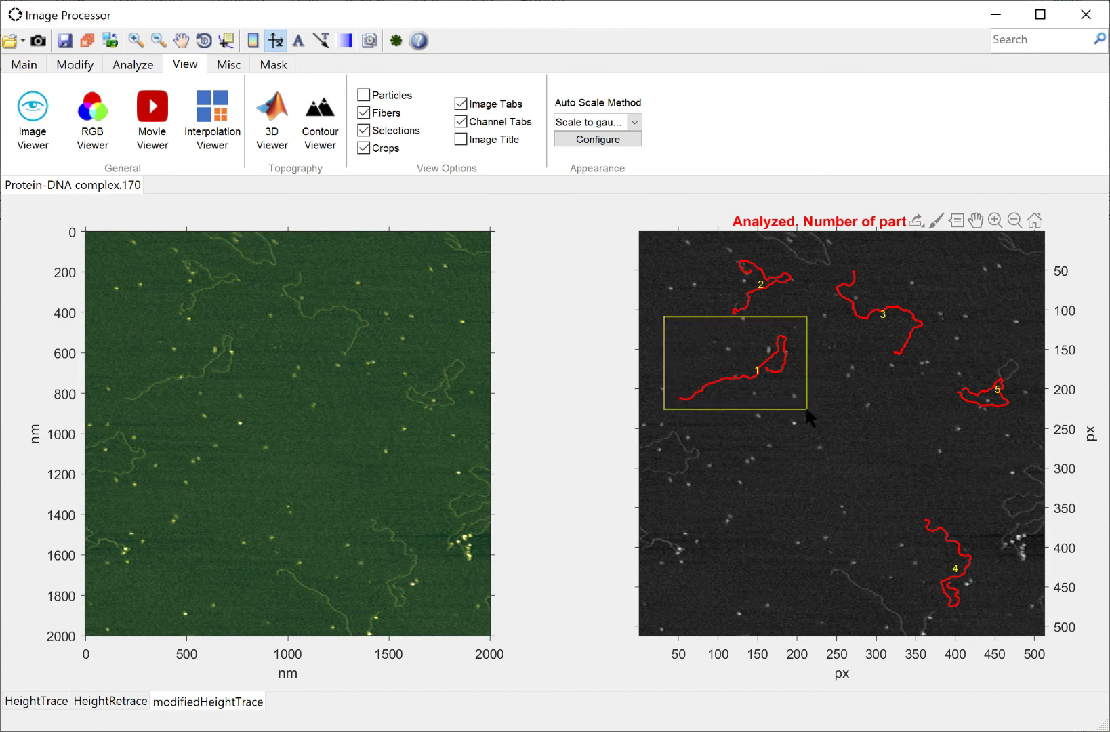
right_click(806, 409)
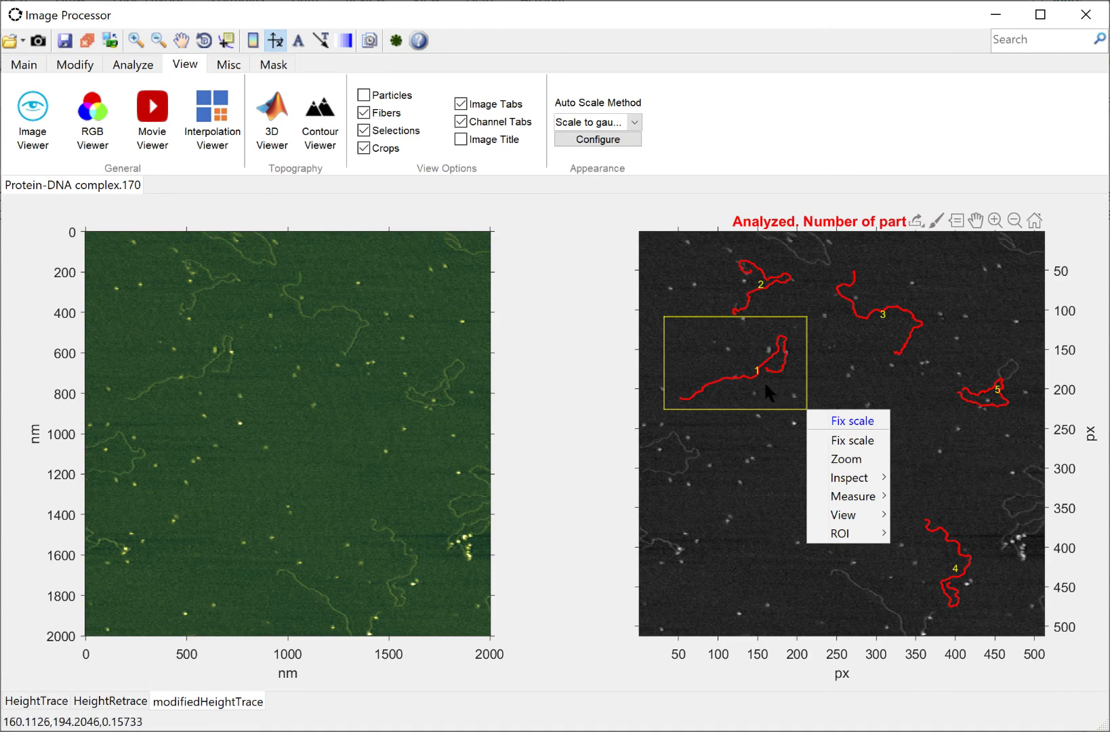
left_click(829, 359)
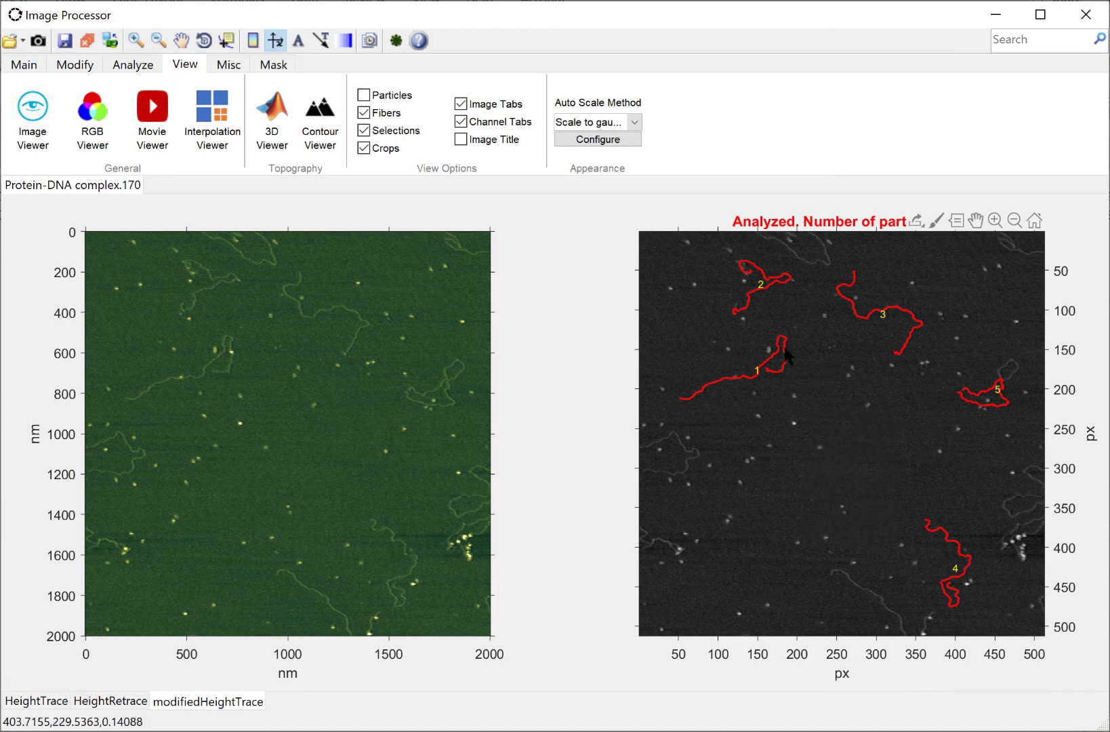
left_click(373, 730)
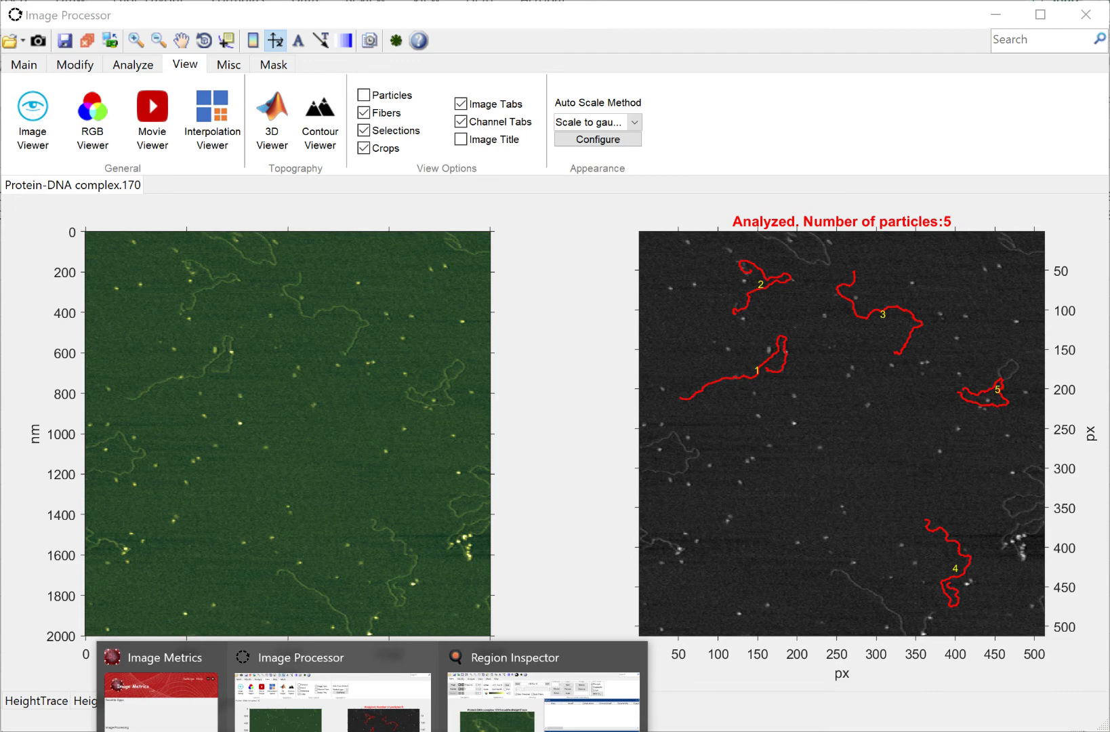
- Switch to Region Inspector, trace particle 2's fiber and move trace point 2 to the tip of the lower curl
left_click(503, 670)
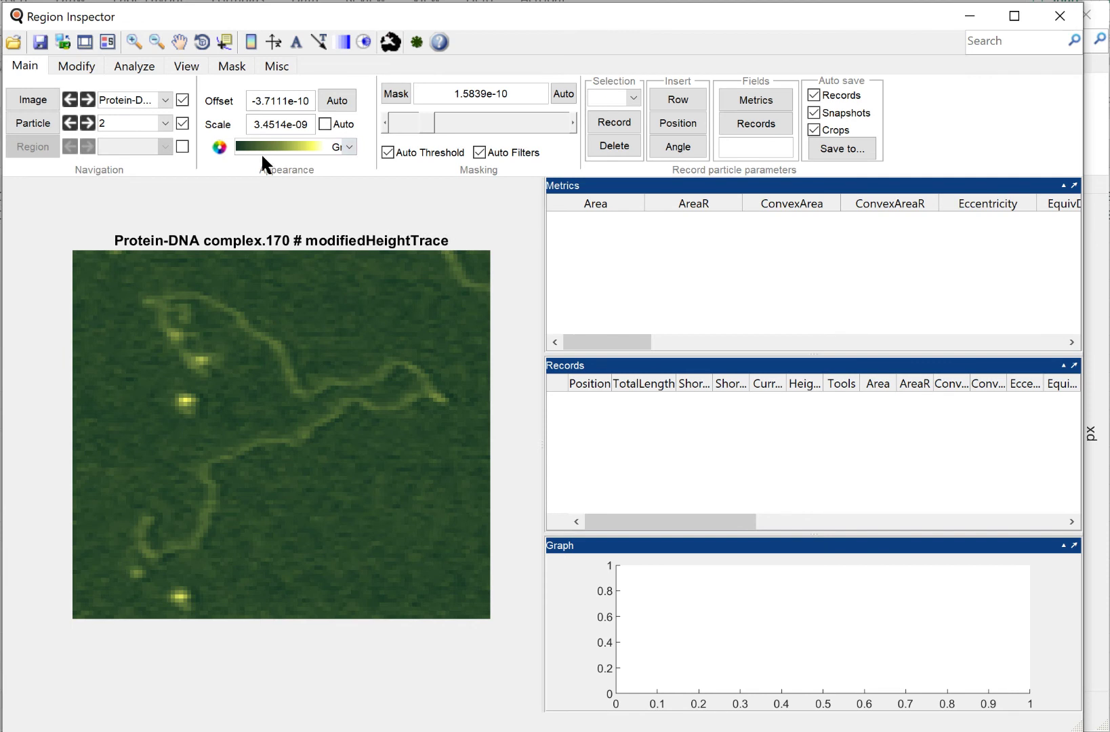
left_click(272, 339)
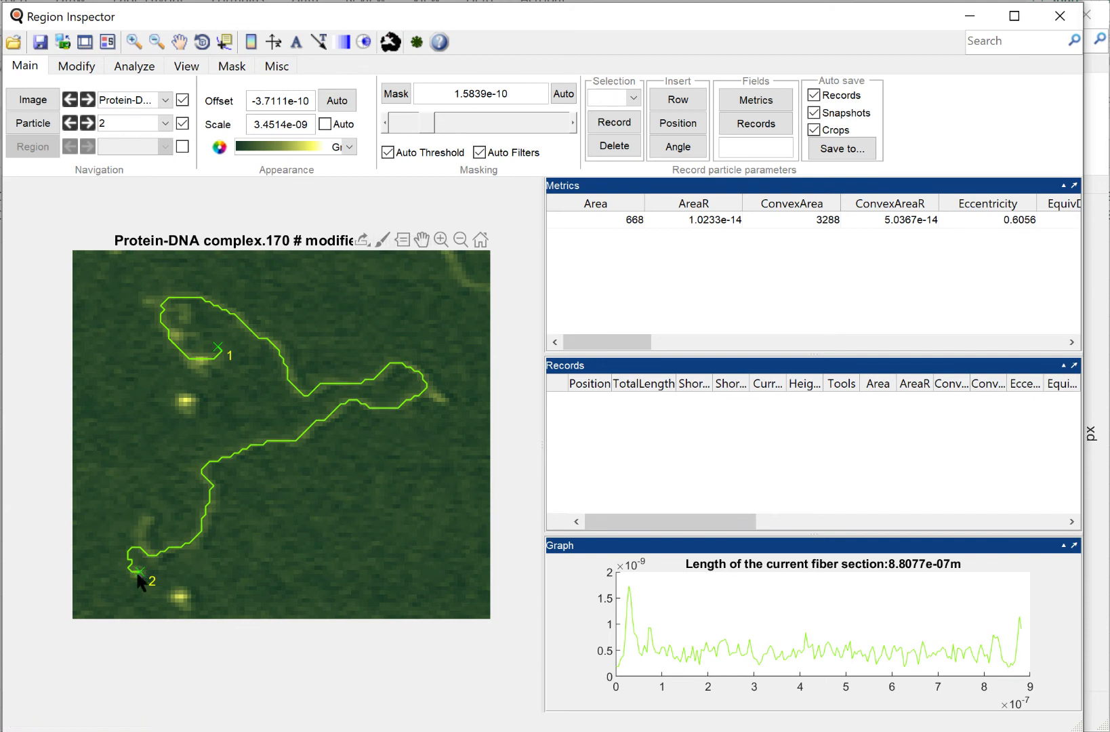
mouse_move(138, 574)
left_mouse_down()
mouse_move(264, 497)
mouse_move(194, 535)
mouse_move(218, 509)
mouse_move(129, 586)
mouse_move(218, 524)
mouse_move(195, 542)
left_mouse_up()
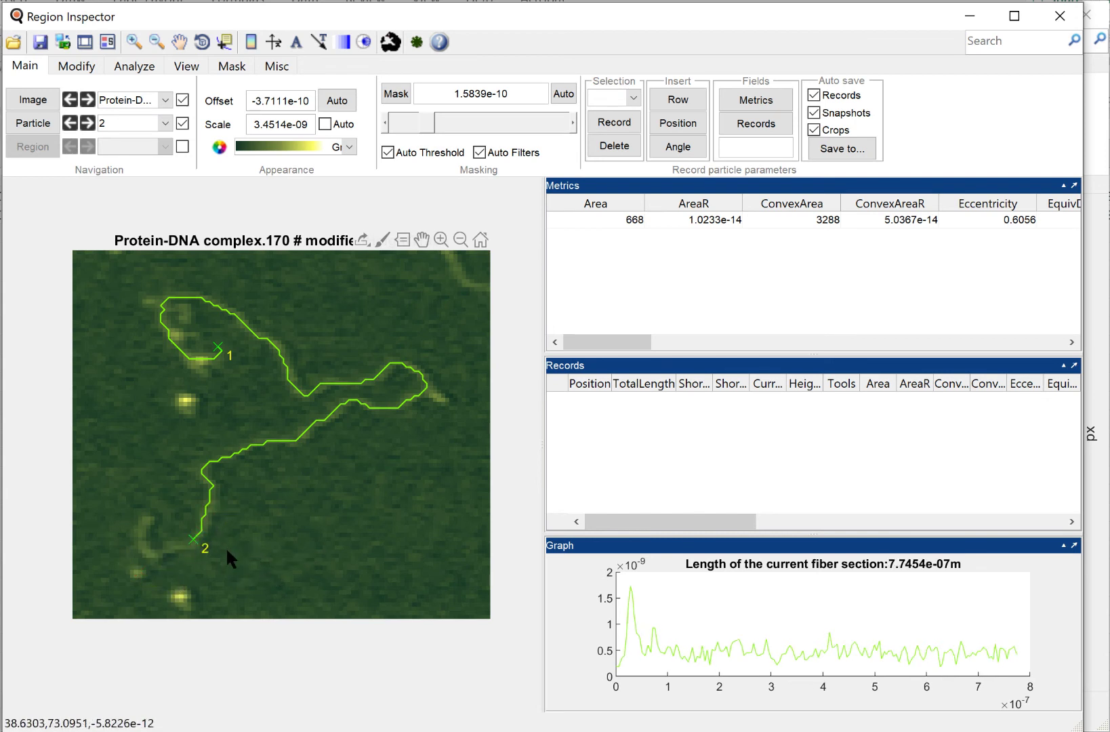
left_click_drag(190, 539, 204, 548)
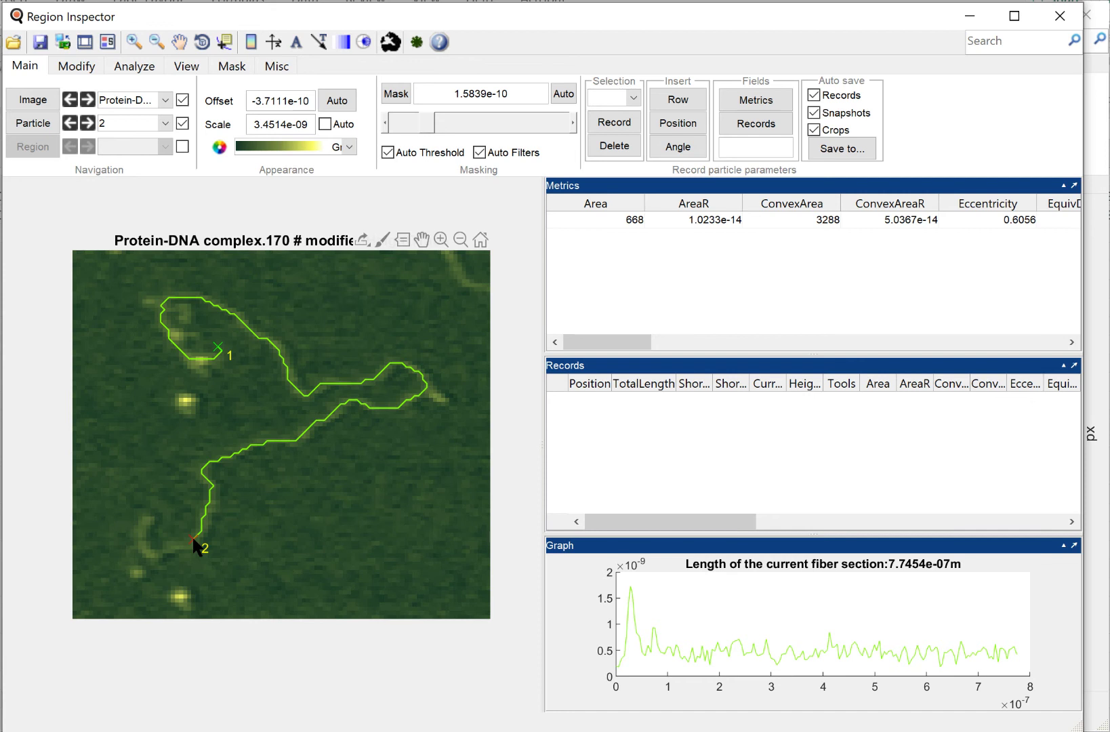
mouse_move(193, 539)
left_mouse_down()
mouse_move(143, 552)
mouse_move(150, 519)
left_mouse_up()
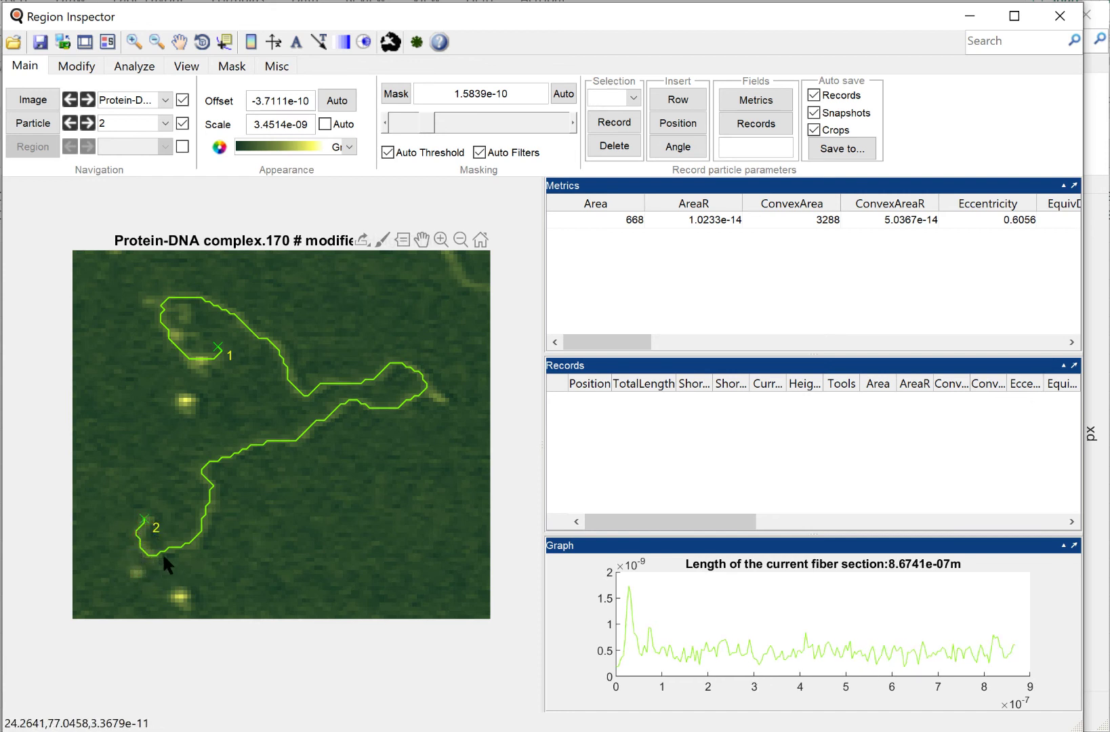
left_click(143, 523)
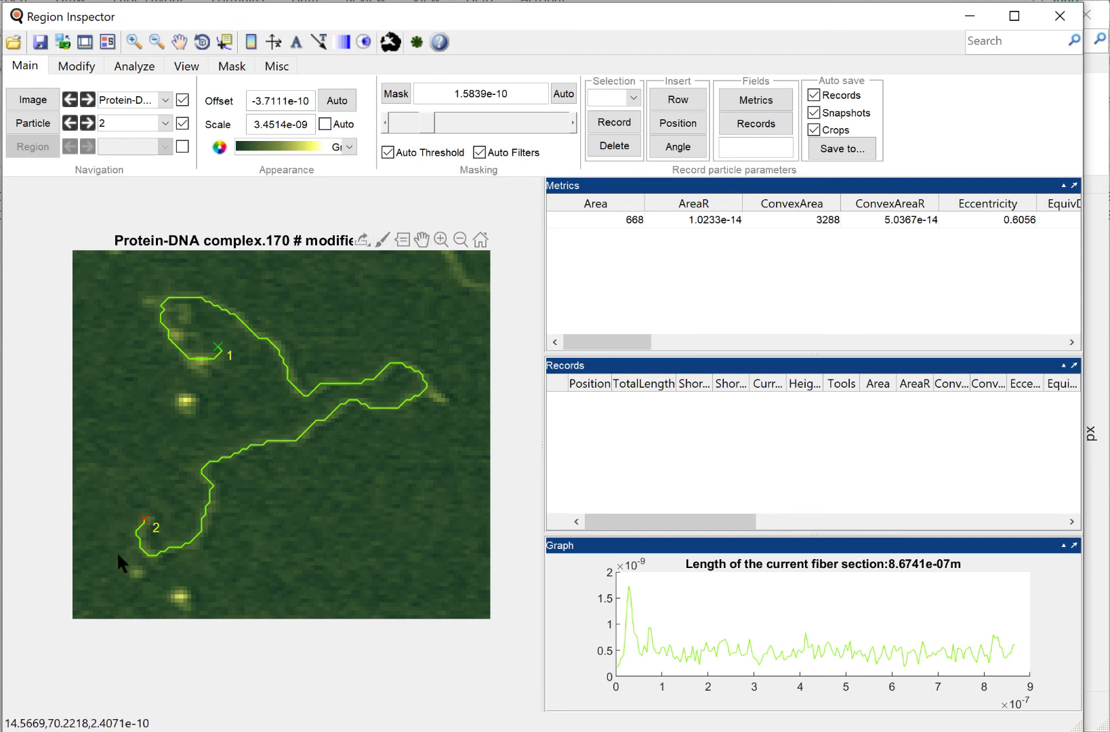
left_click(147, 521)
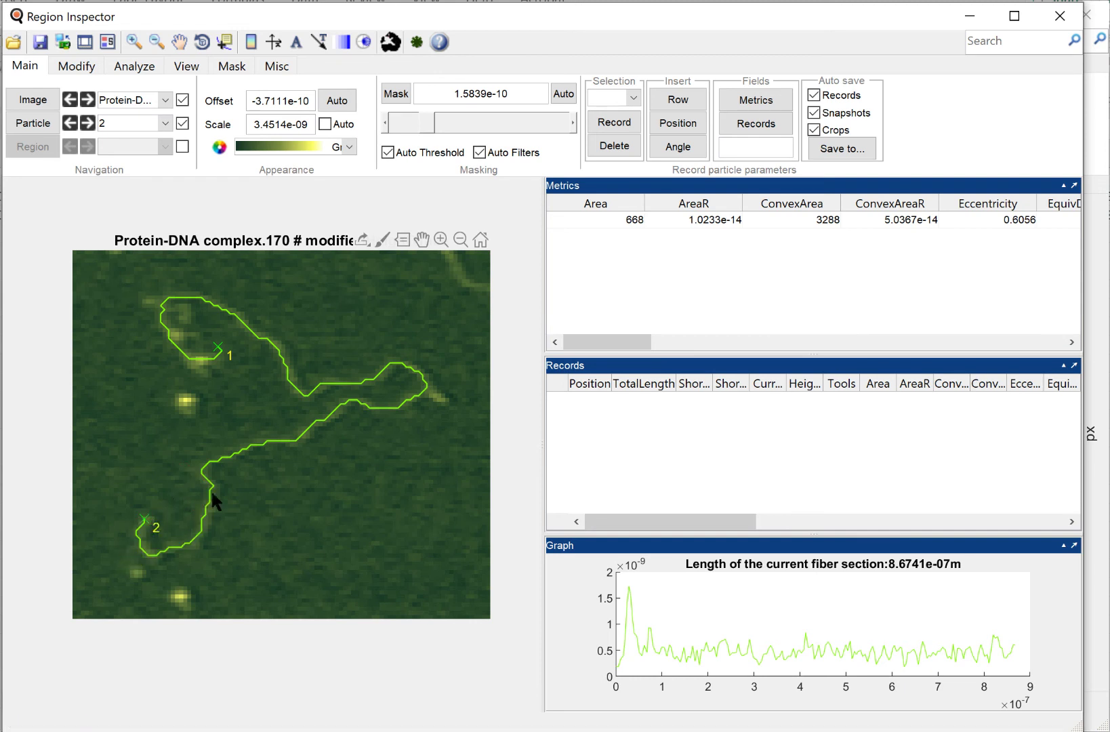
- Move trace point 1 to just below the bright spot at the end of the upper branch
left_click(217, 347)
left_click(204, 373)
left_click(205, 374)
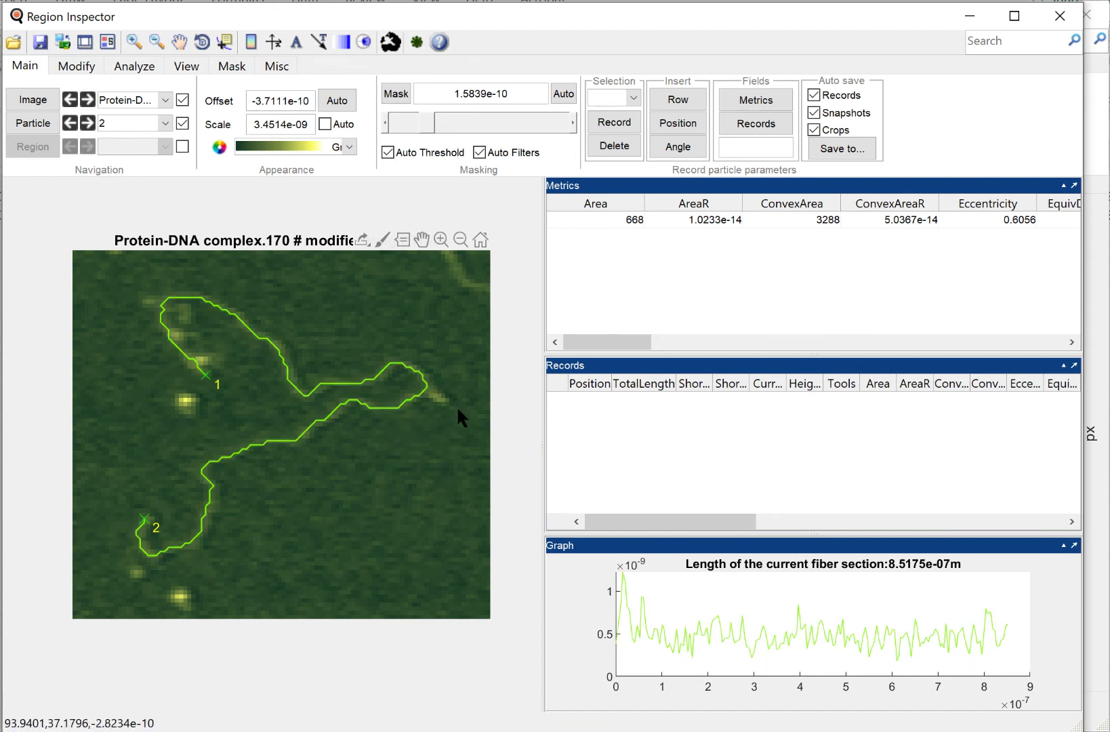
left_click(415, 404)
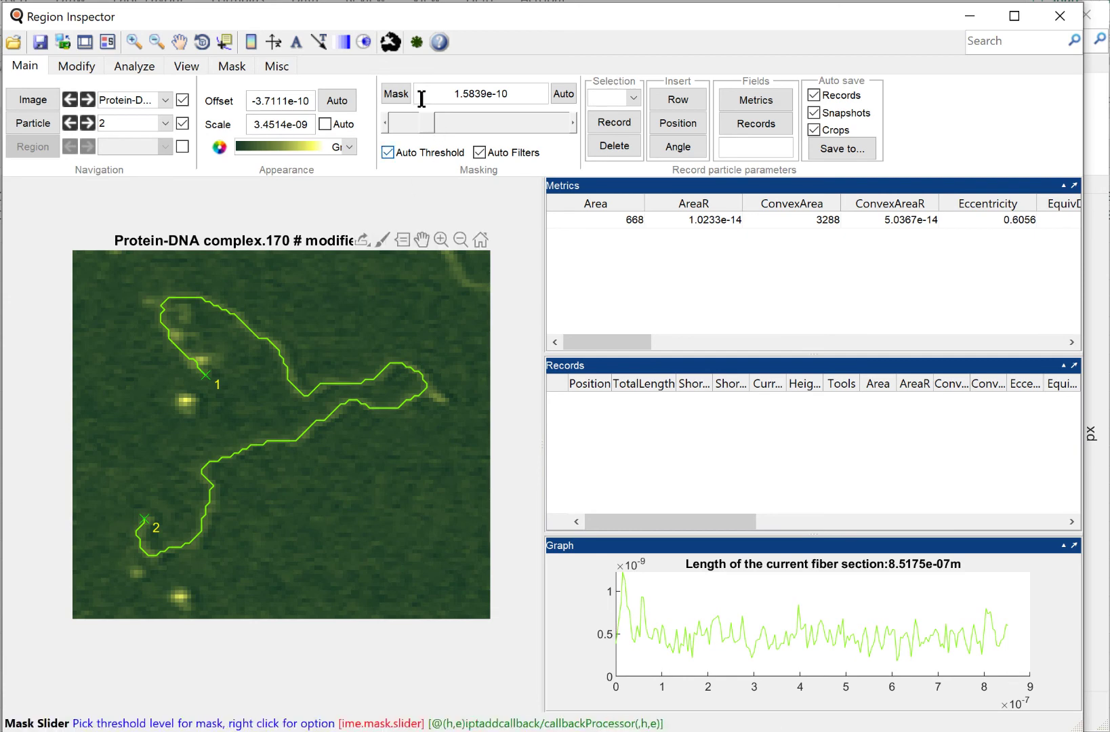
- Zoom into particle 2's loop tip in Image Processor to inspect the fiber there, and return to Region Inspector
left_click(390, 43)
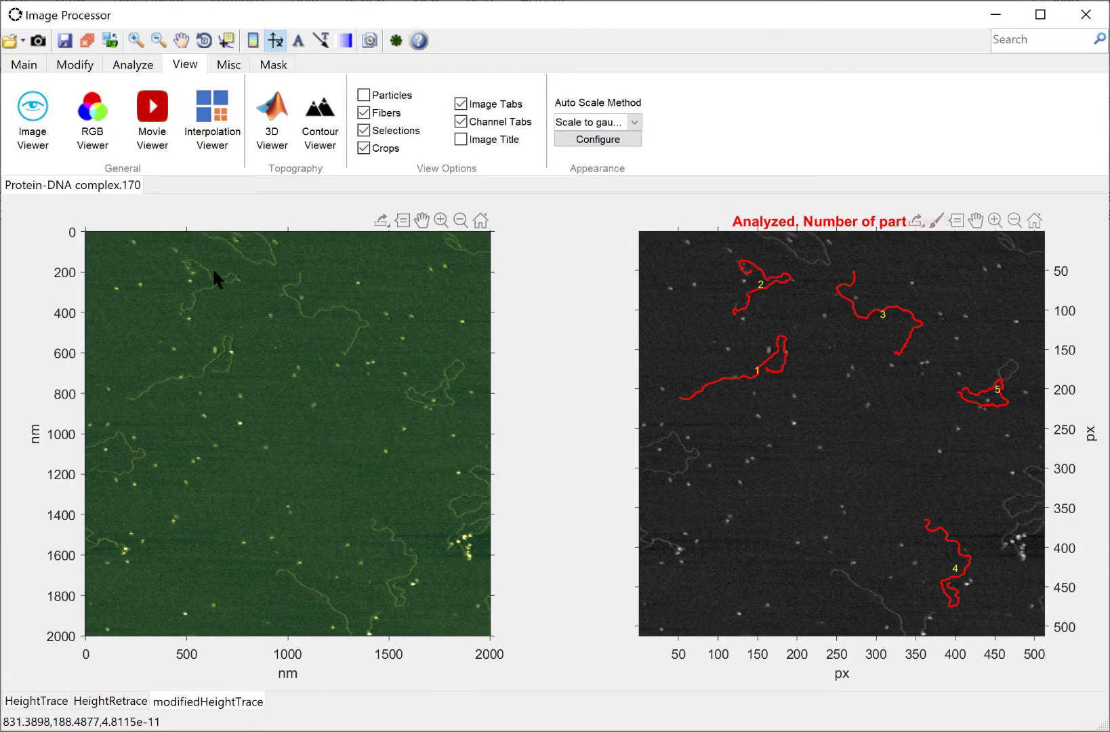
left_click_drag(155, 252, 255, 319)
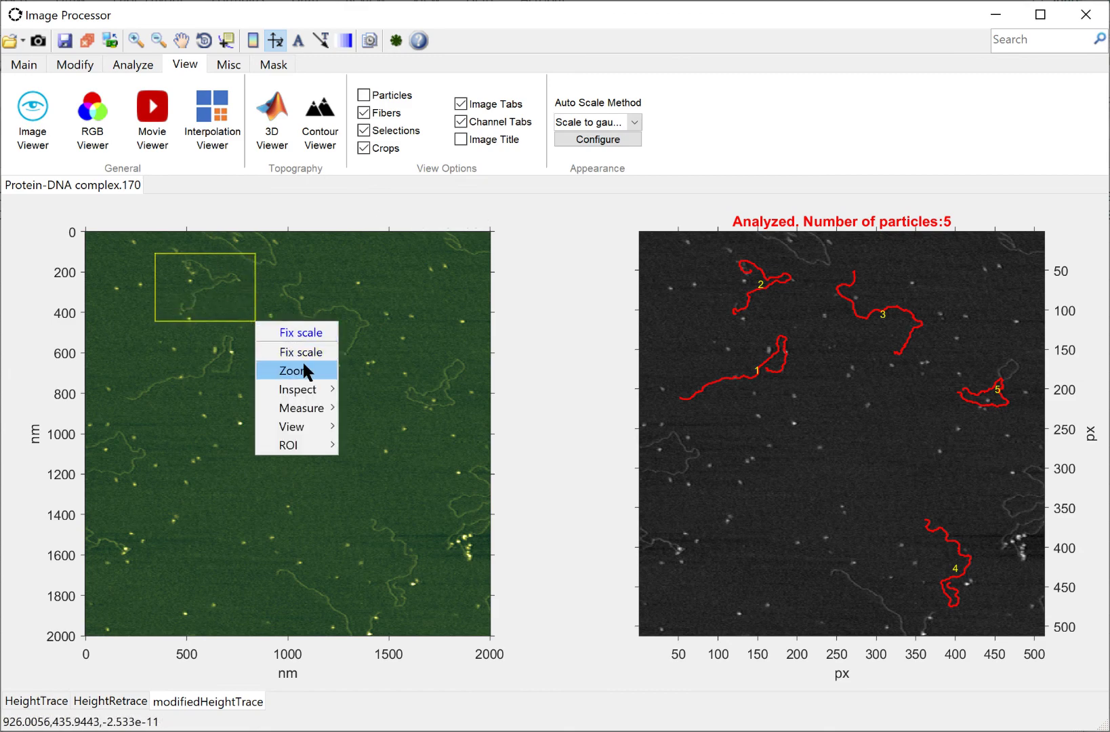
left_click(269, 370)
scroll(440, 384, "up", 5)
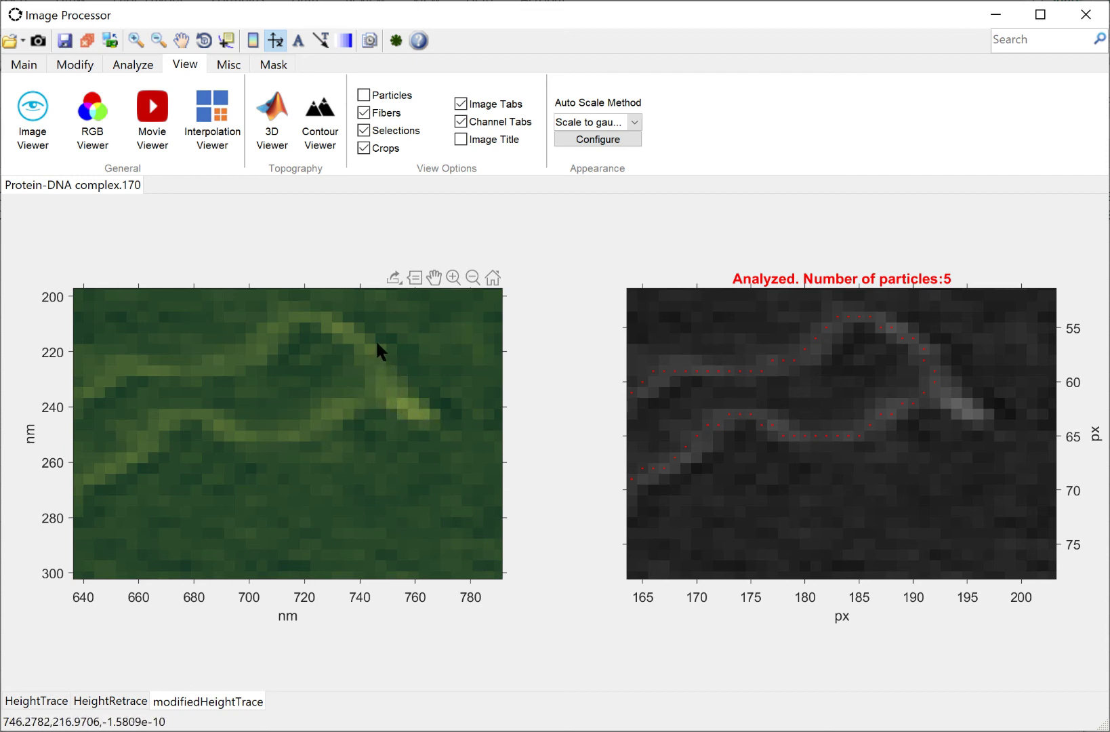
left_click(372, 730)
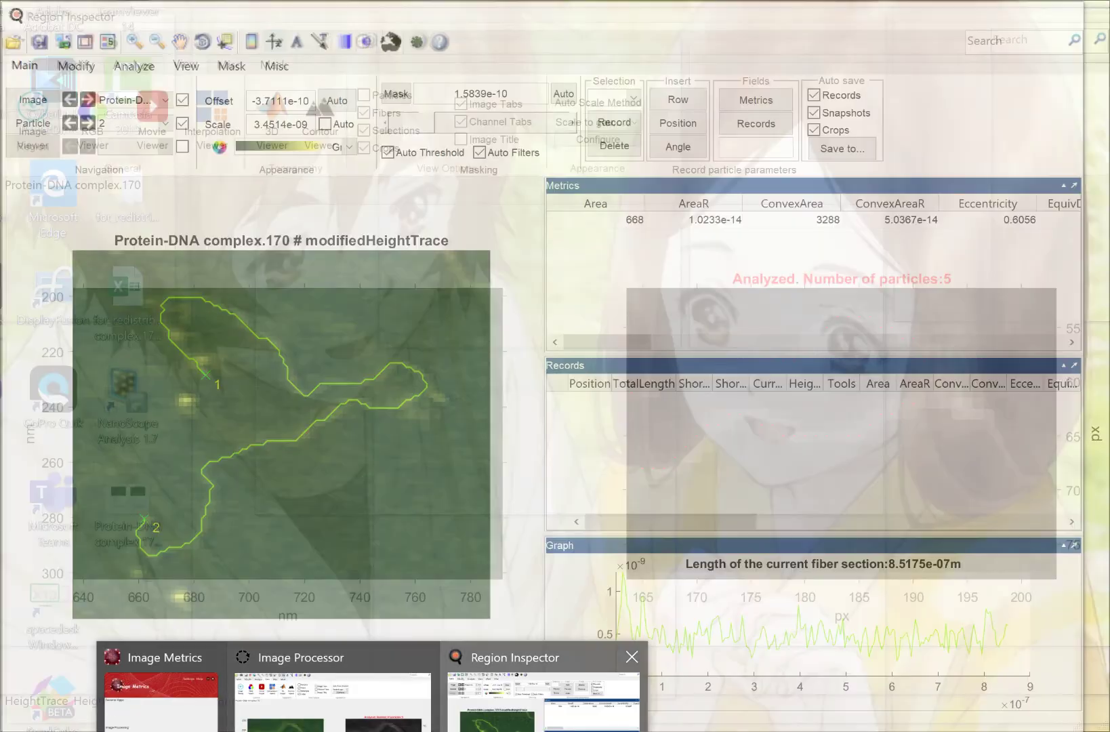
left_click(542, 698)
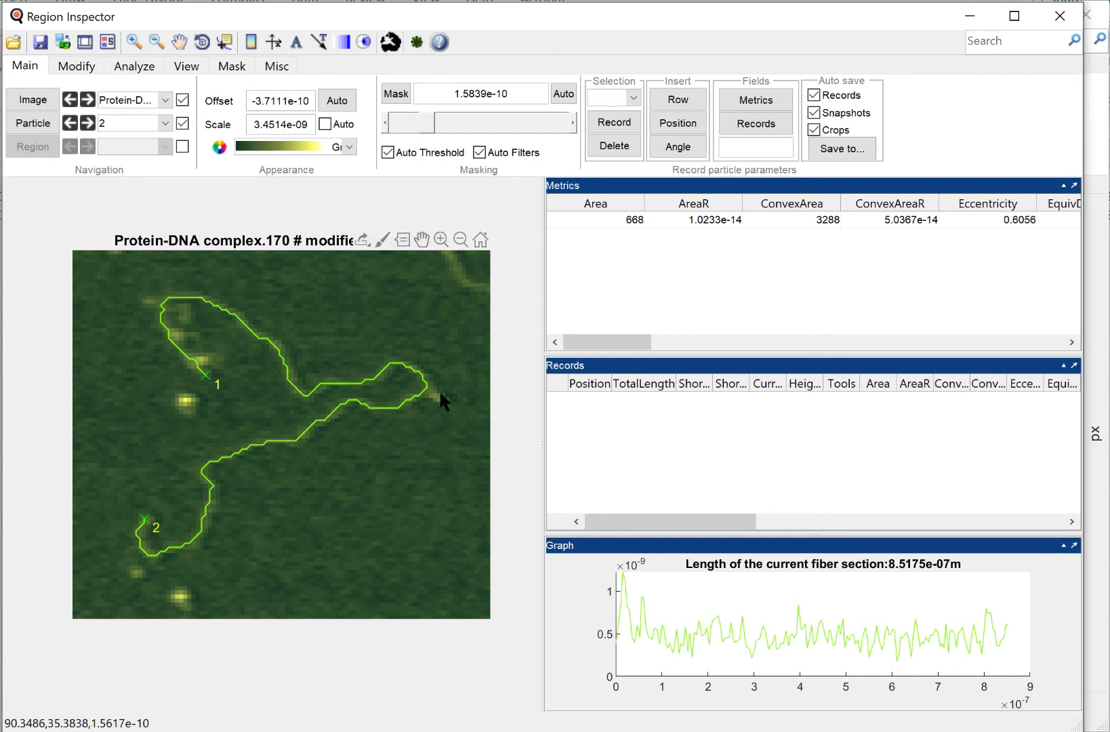
- Compare the threshold mask with particle 2's automatic fiber trace, and hide the mask again
left_click(389, 100)
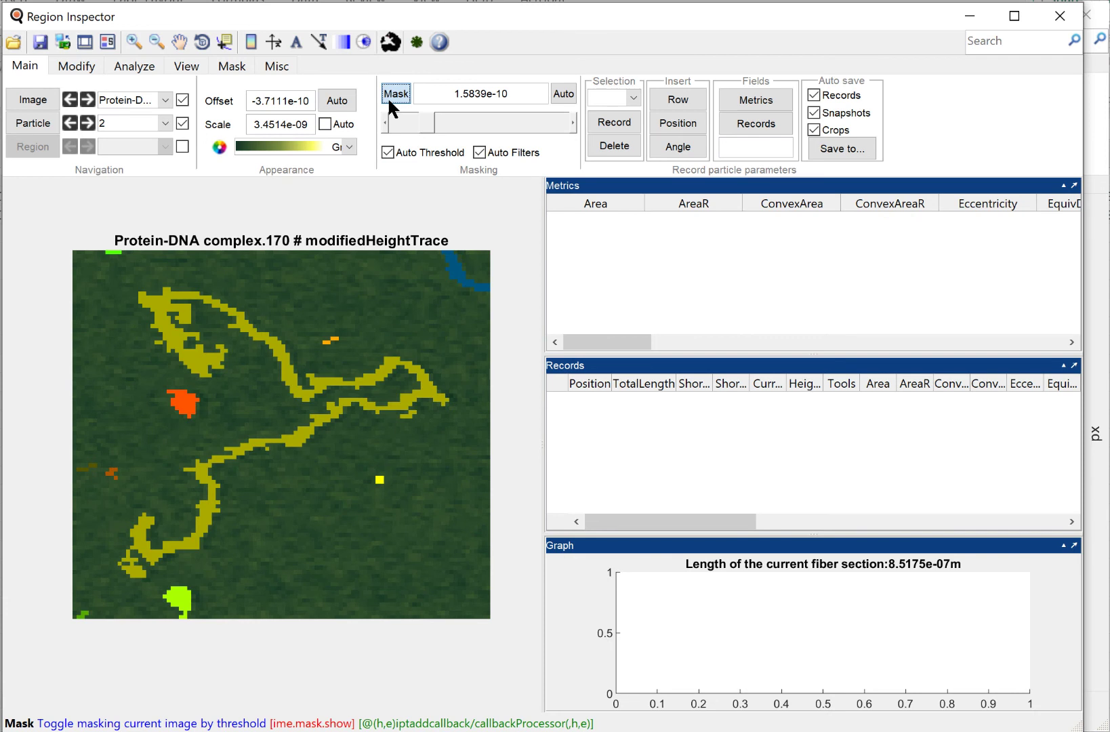
left_click(433, 395)
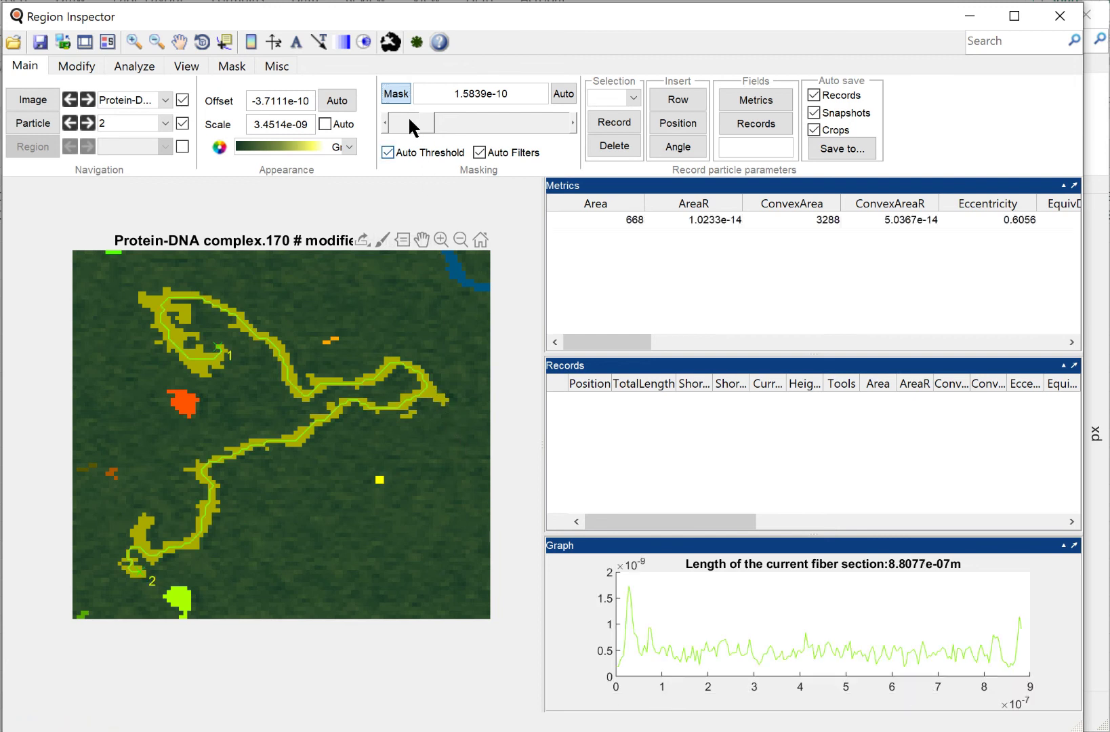
left_click(396, 94)
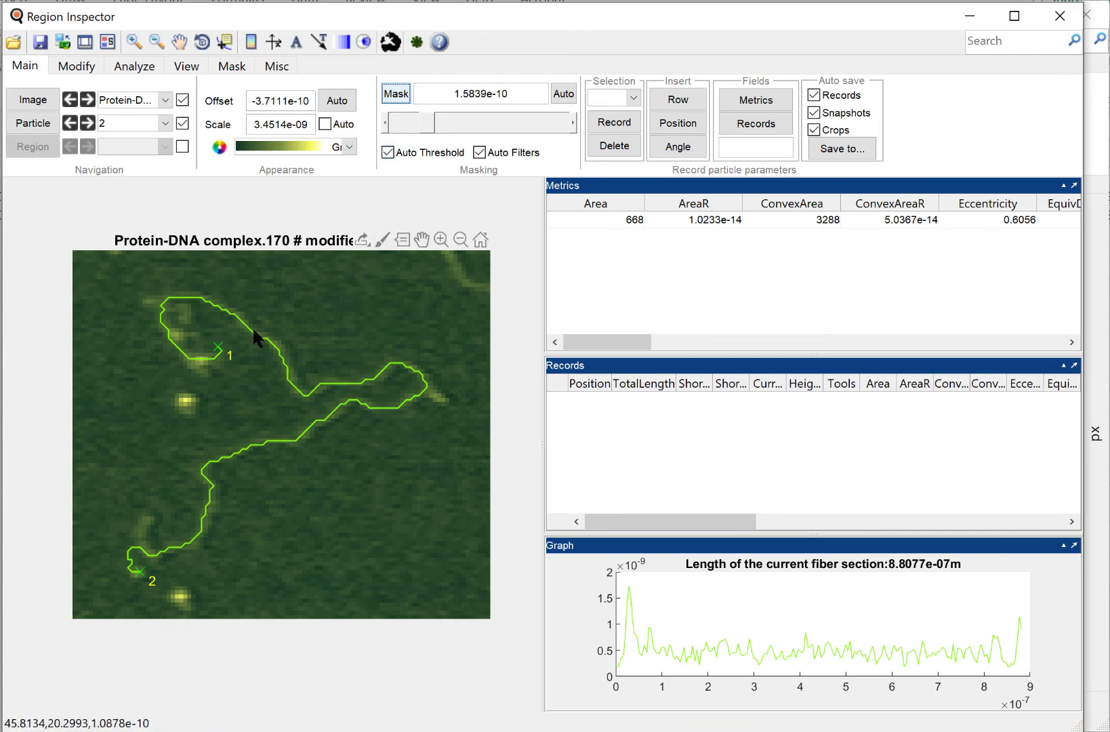
- Move both trace end points to the true fiber ends and add an intermediate point at the bright tip of the loop
left_click(208, 376)
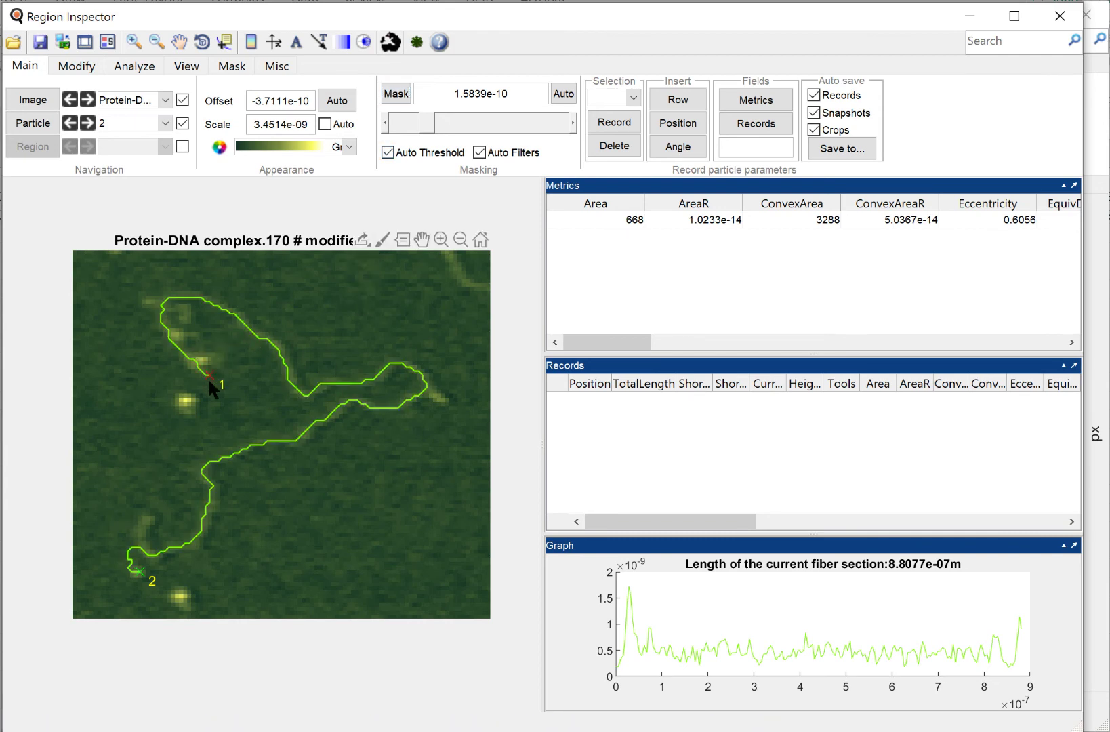
left_click(145, 519)
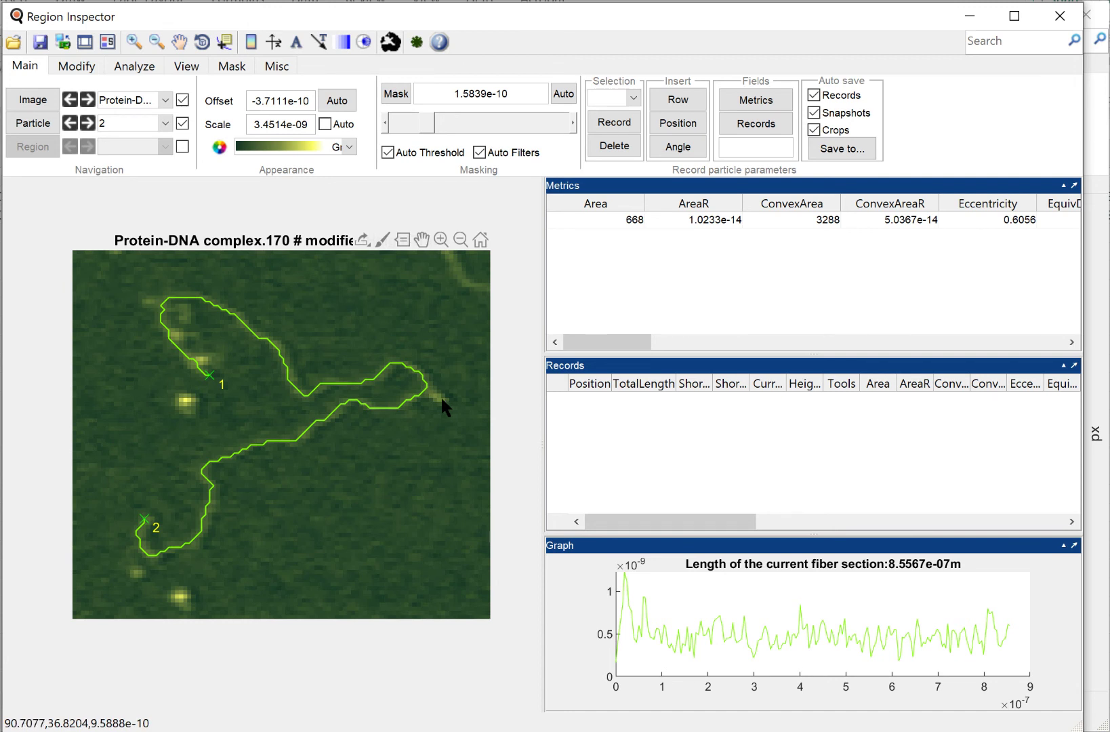
left_click(442, 399)
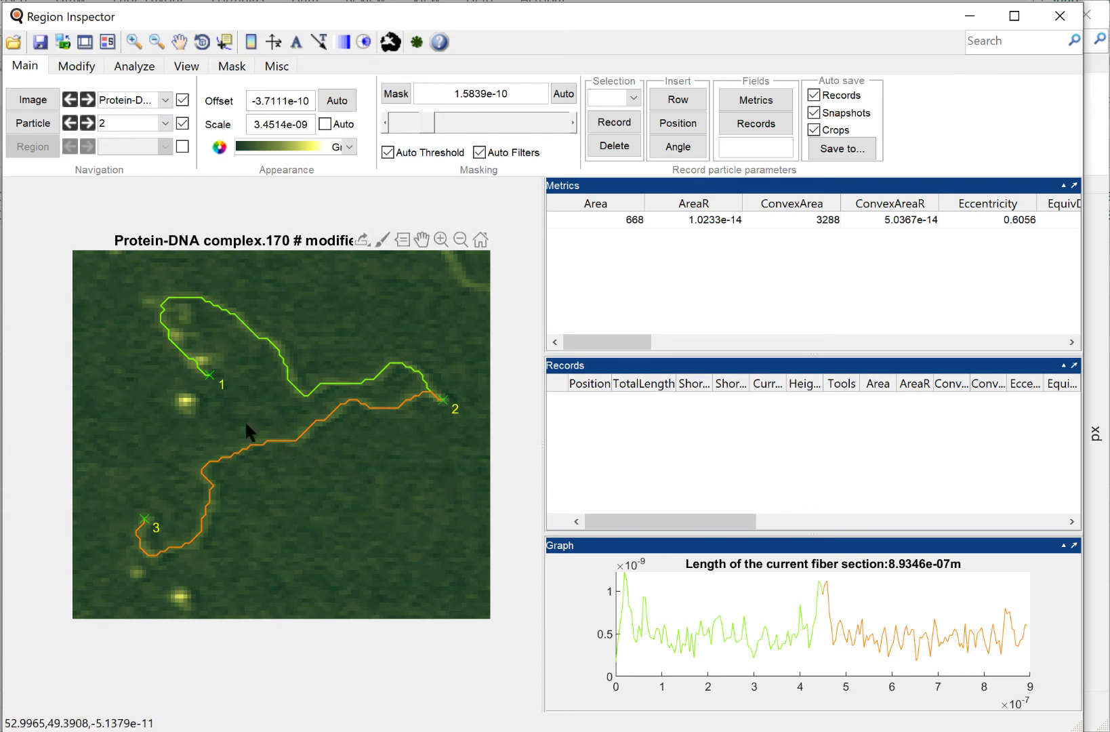
left_click(209, 374)
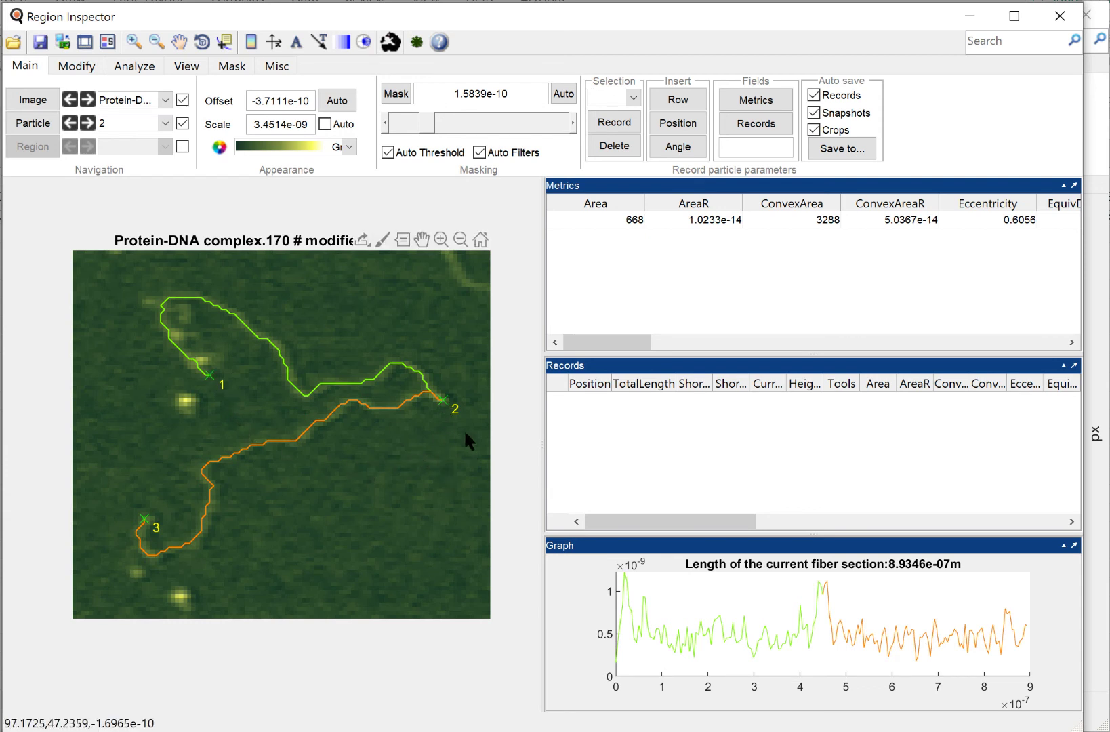
left_click(458, 409)
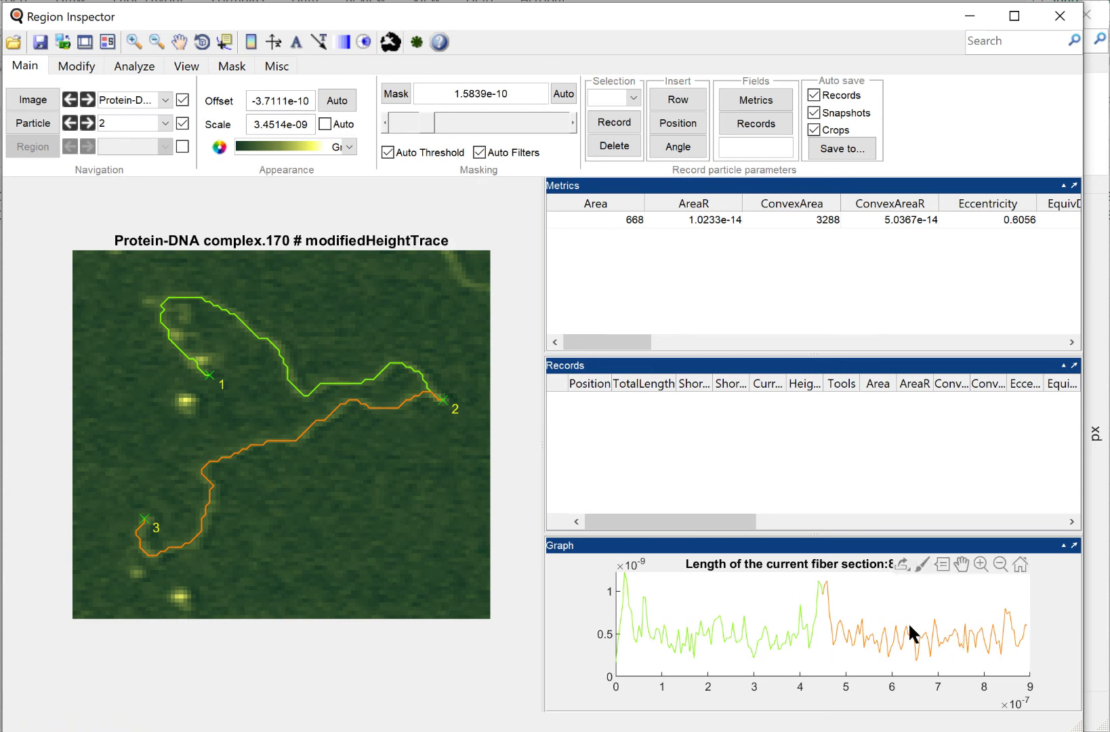
- Examine the height profile and length of each fiber section separately and for the whole trace, and deselect the particle
left_click(339, 383)
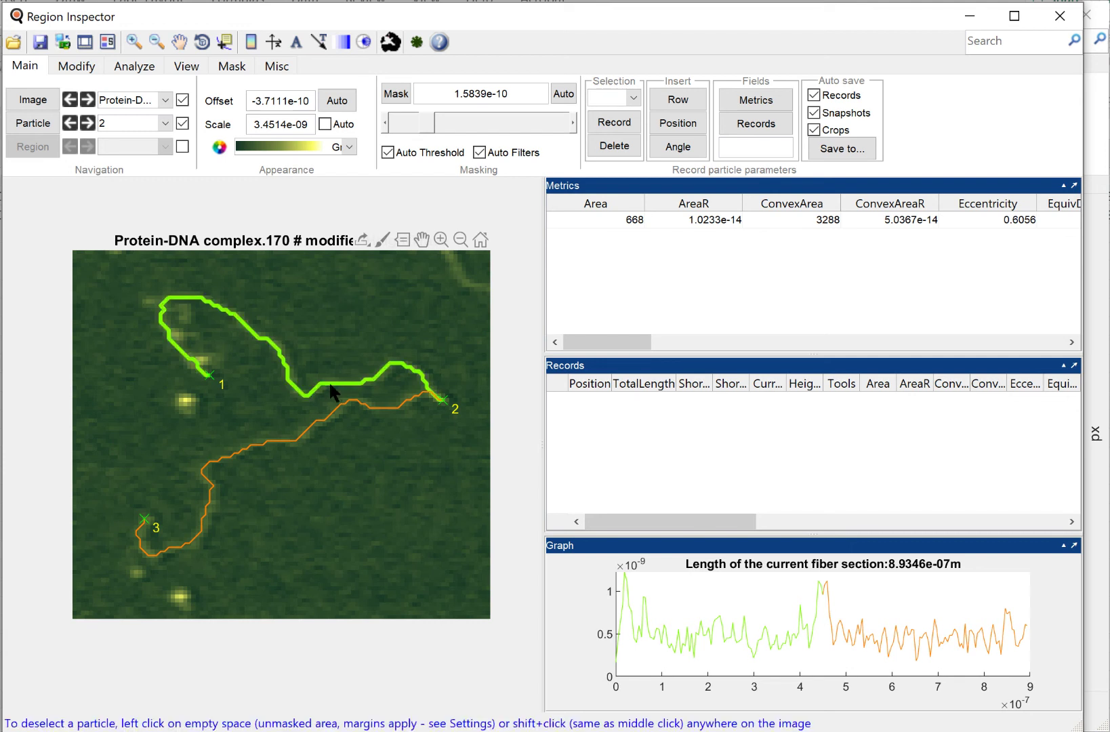
left_click(332, 391)
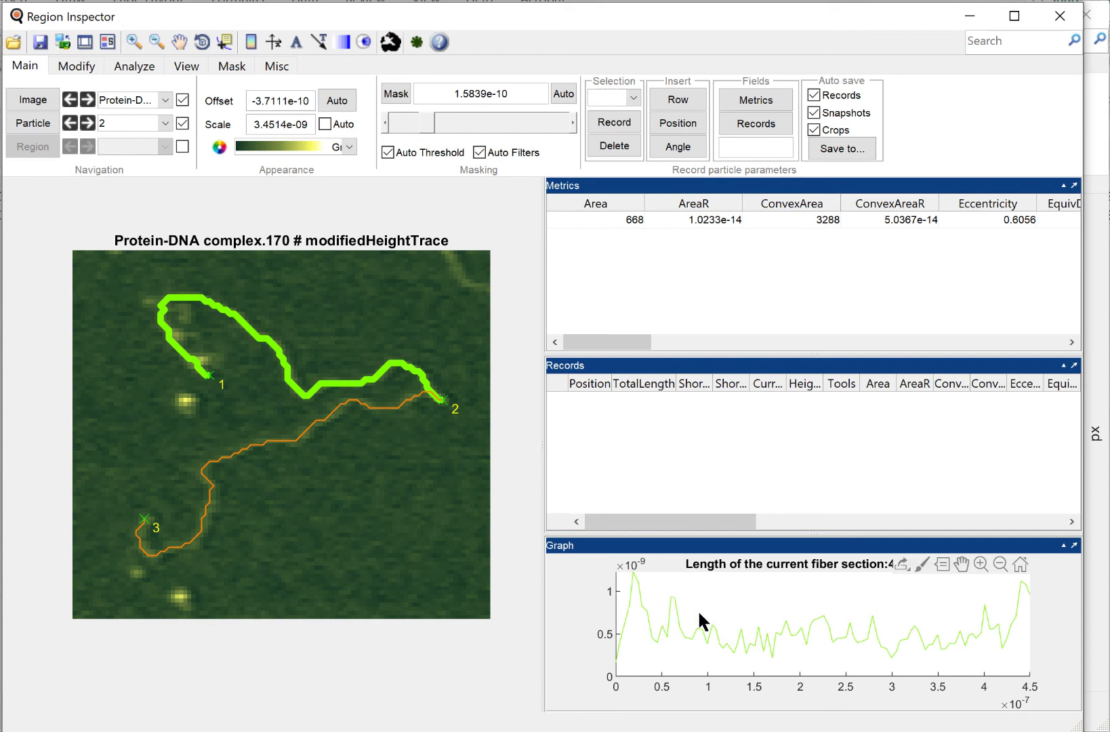
left_click(372, 405)
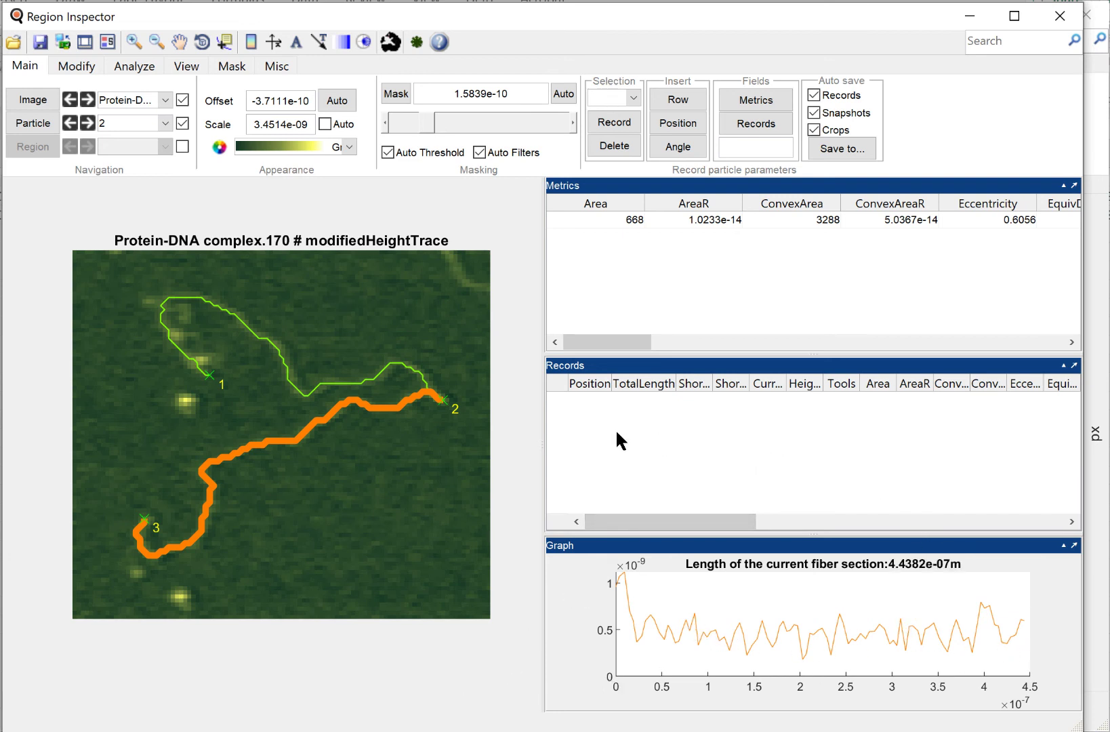
left_click(323, 386)
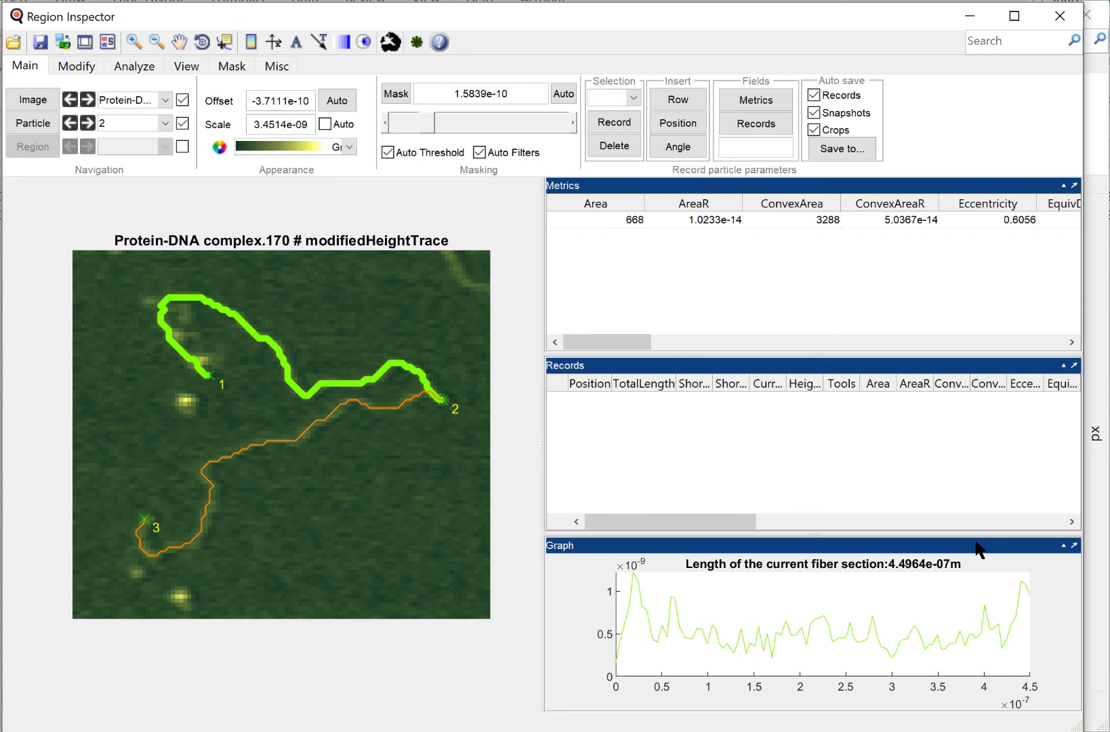
left_click(377, 380)
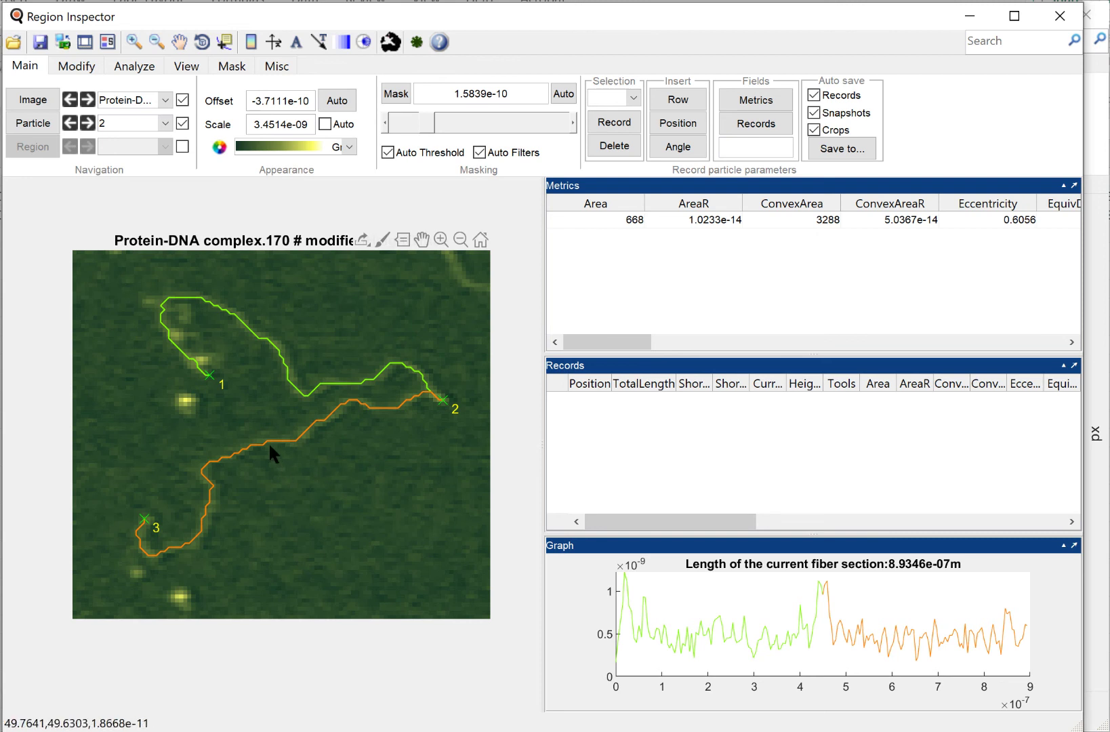
left_click(330, 496)
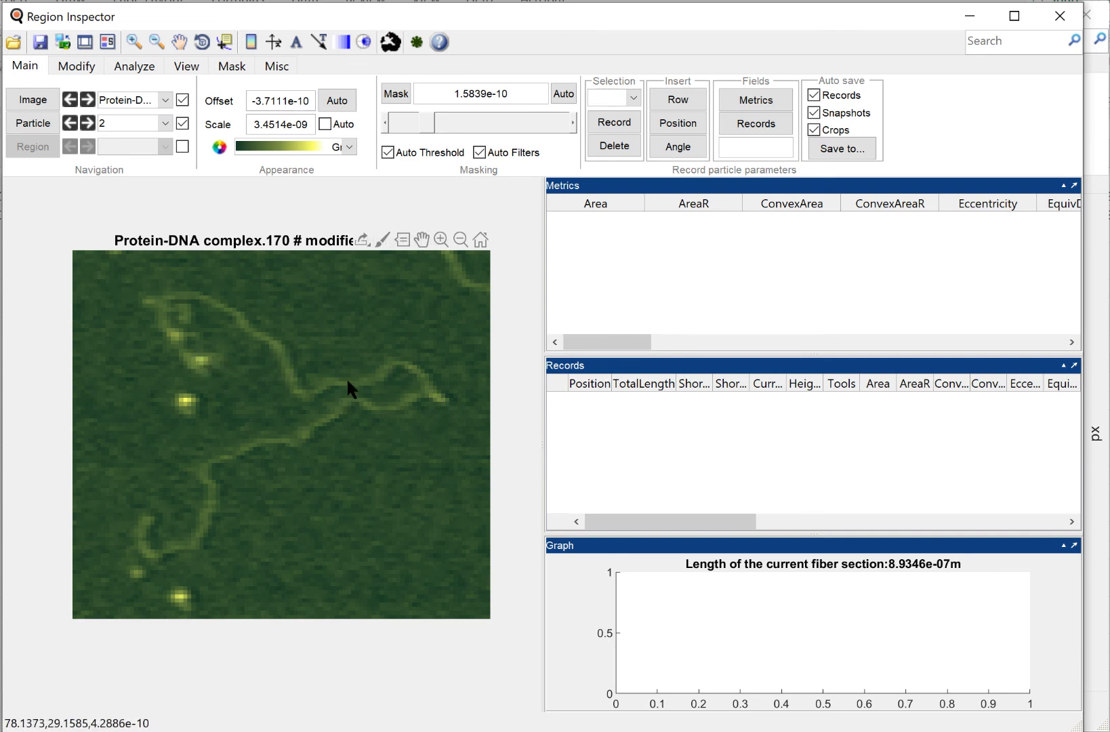
- Try tracing part of particle 2's fiber with three manually placed points from the upper branch to the loop, and clear the trace
left_click(276, 341)
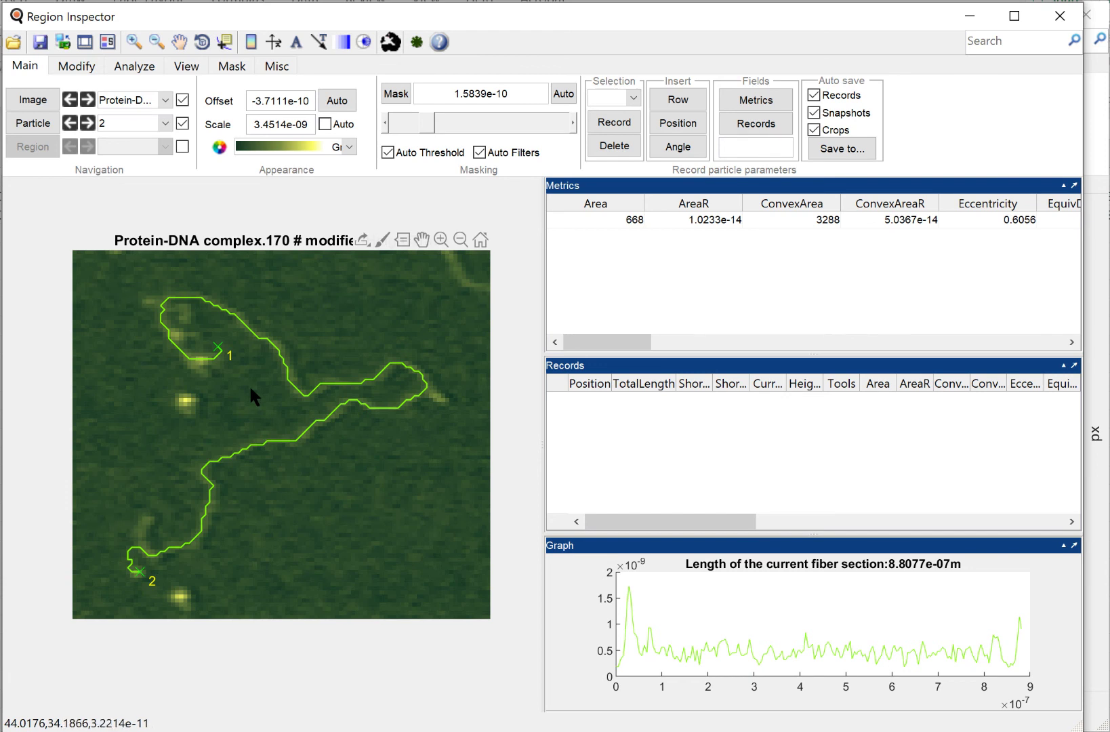
left_click(361, 493)
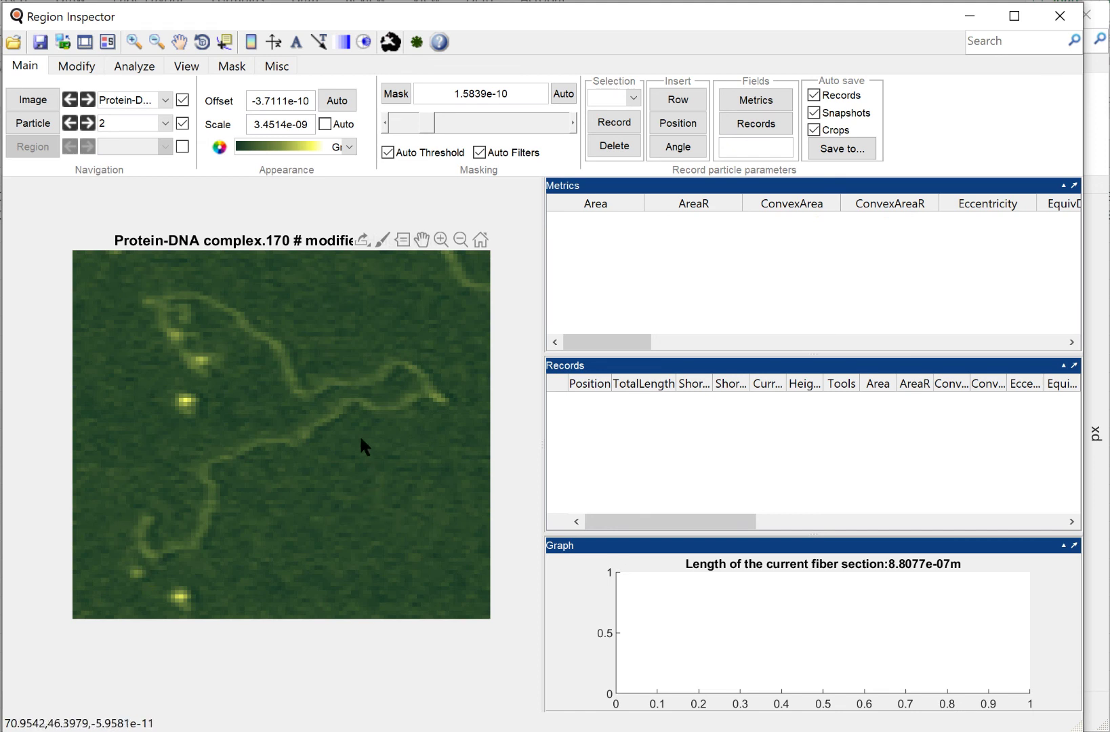
left_click(278, 347)
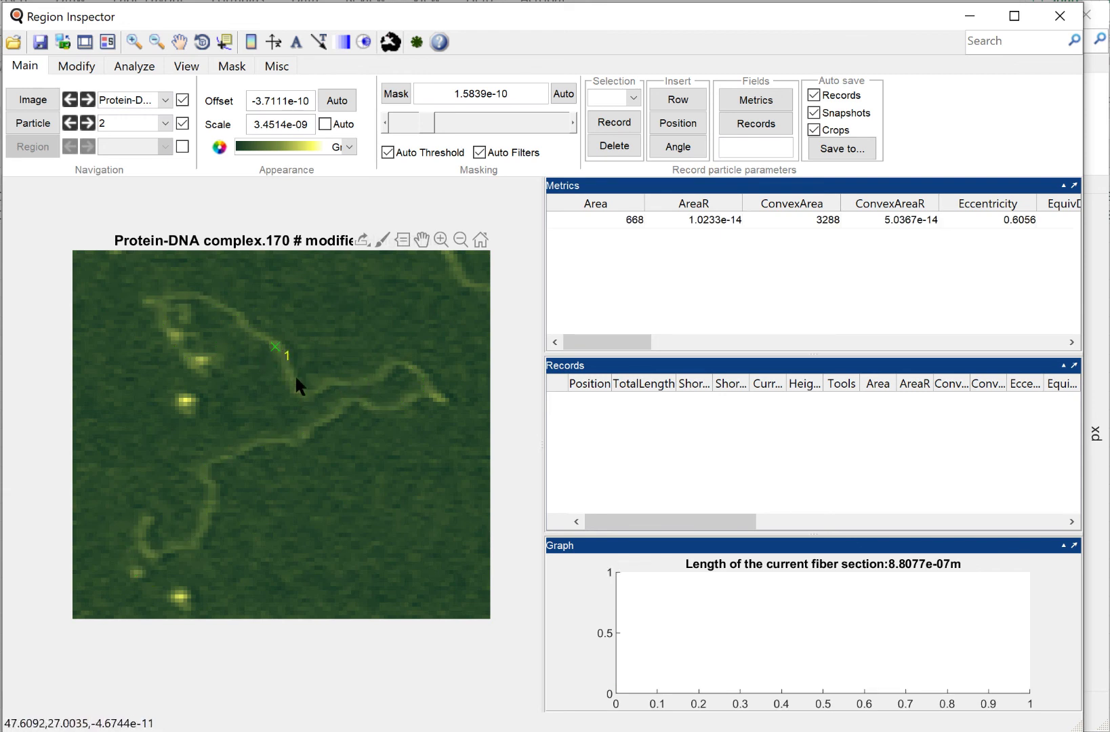
left_click(384, 370)
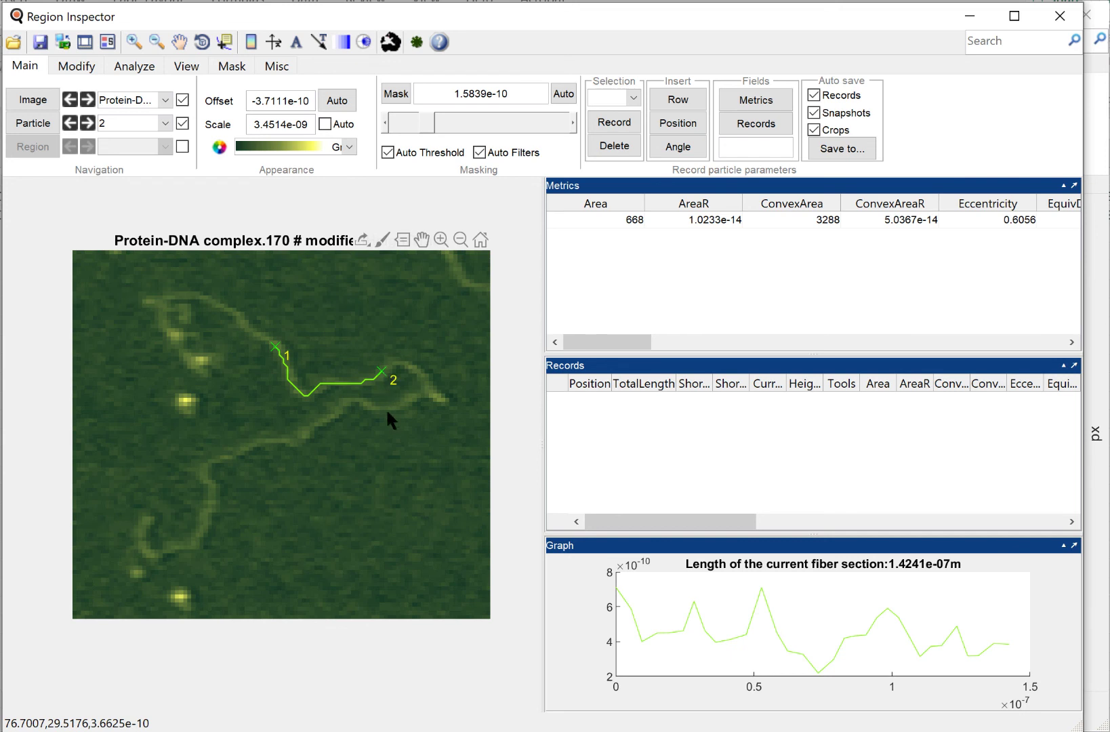
left_click(428, 391)
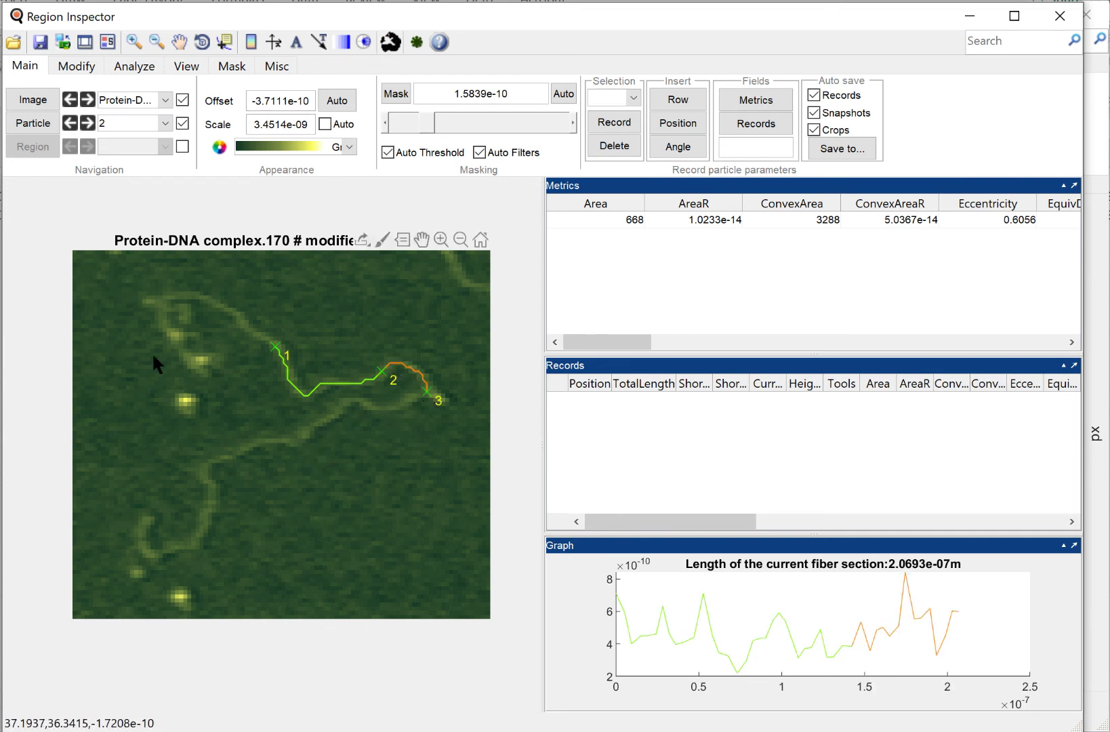
key("Escape")
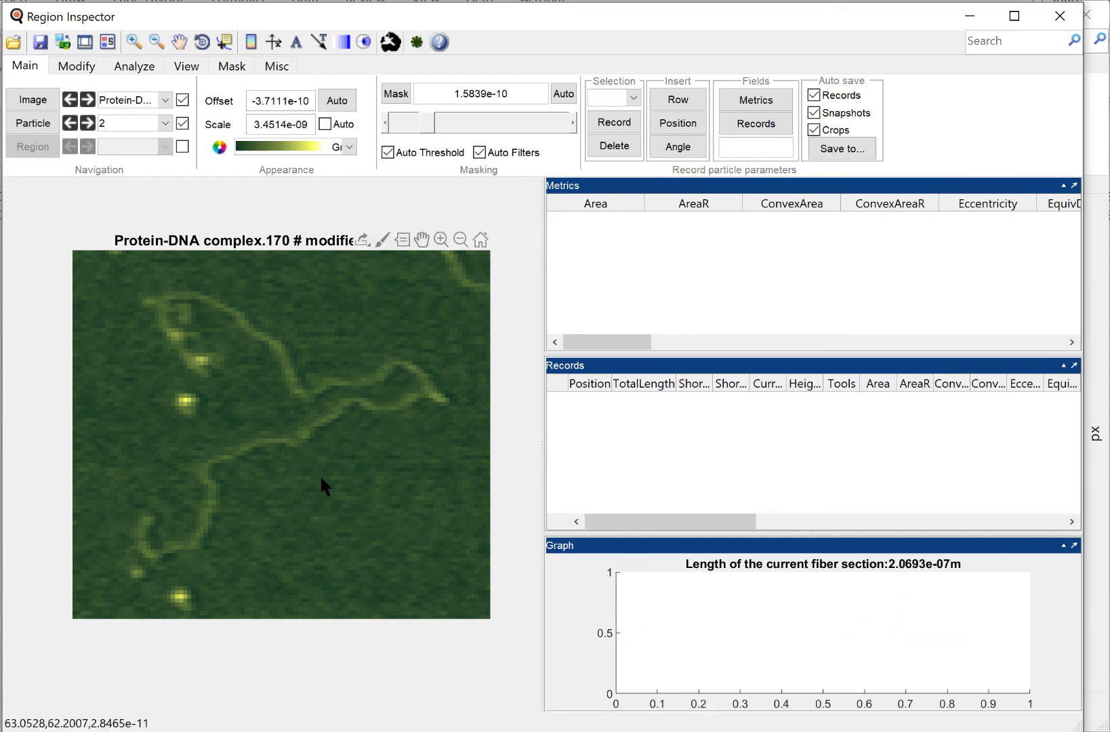
- Trace particle 2's whole fiber manually with points at the upper end, loop tip and lower end, and clear the trace
left_click(196, 366)
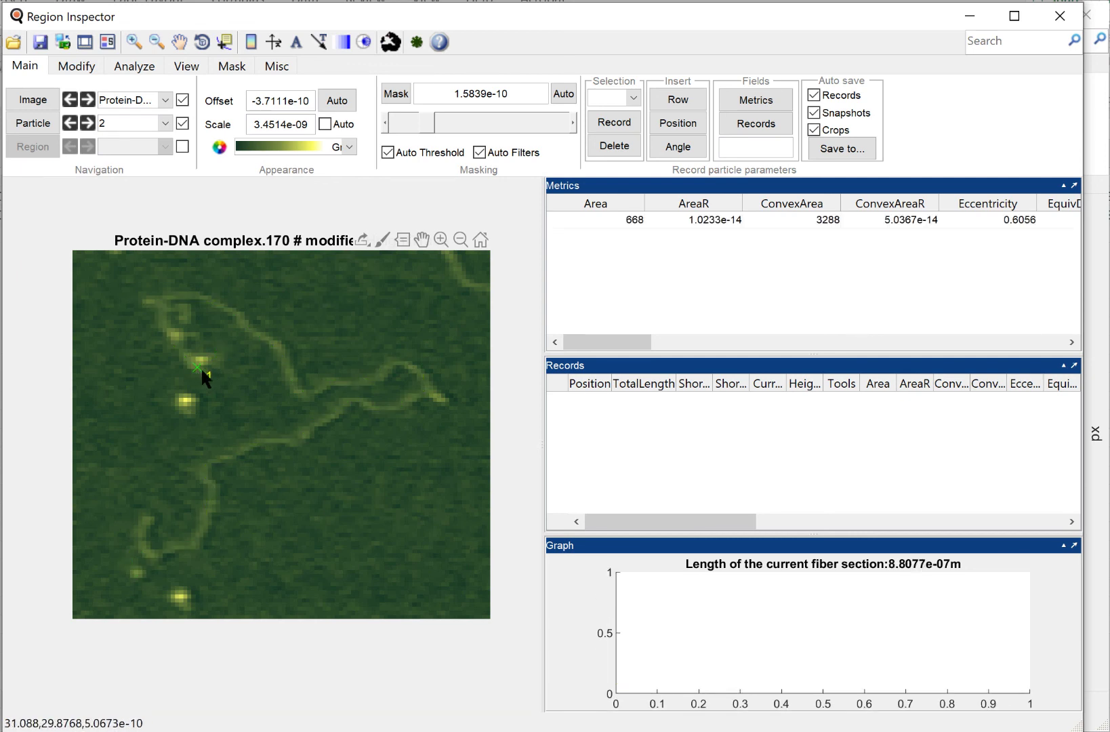
left_click(443, 399)
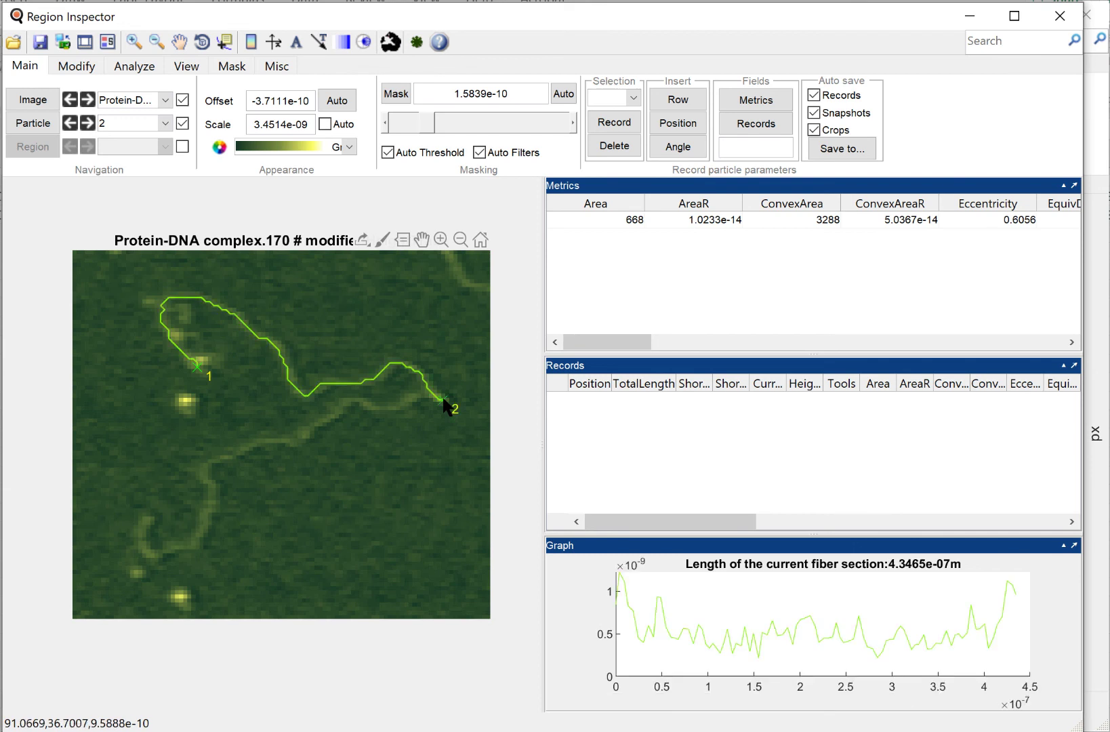
left_click(145, 519)
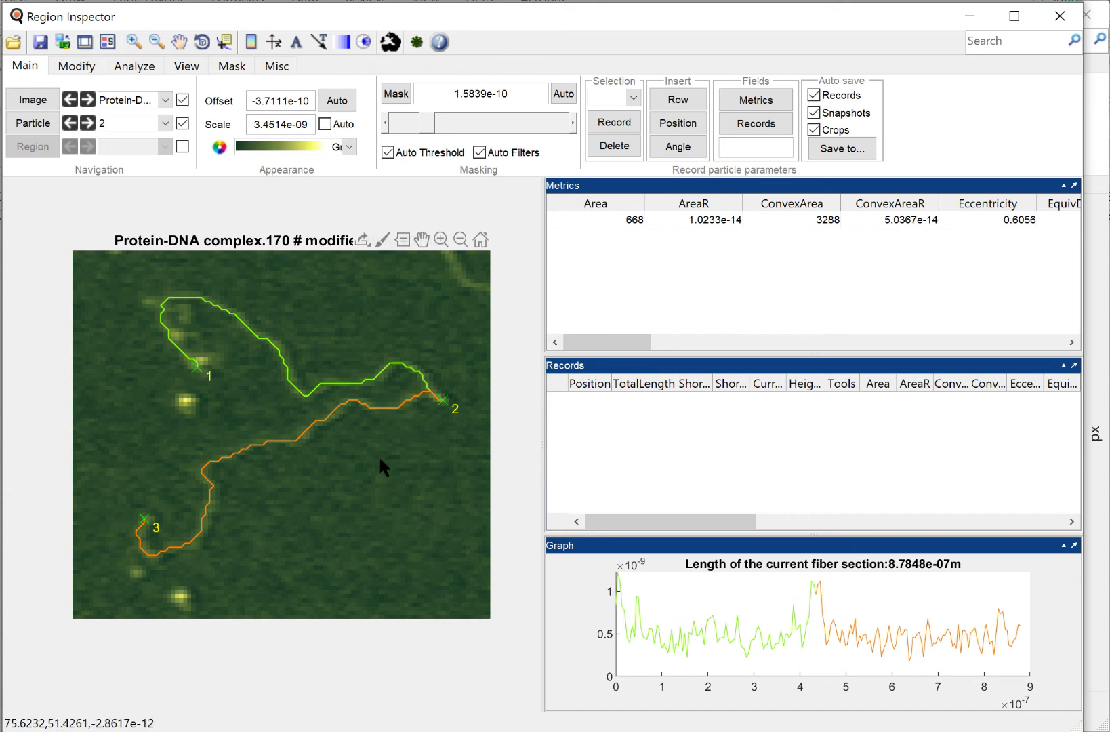
right_click(368, 486)
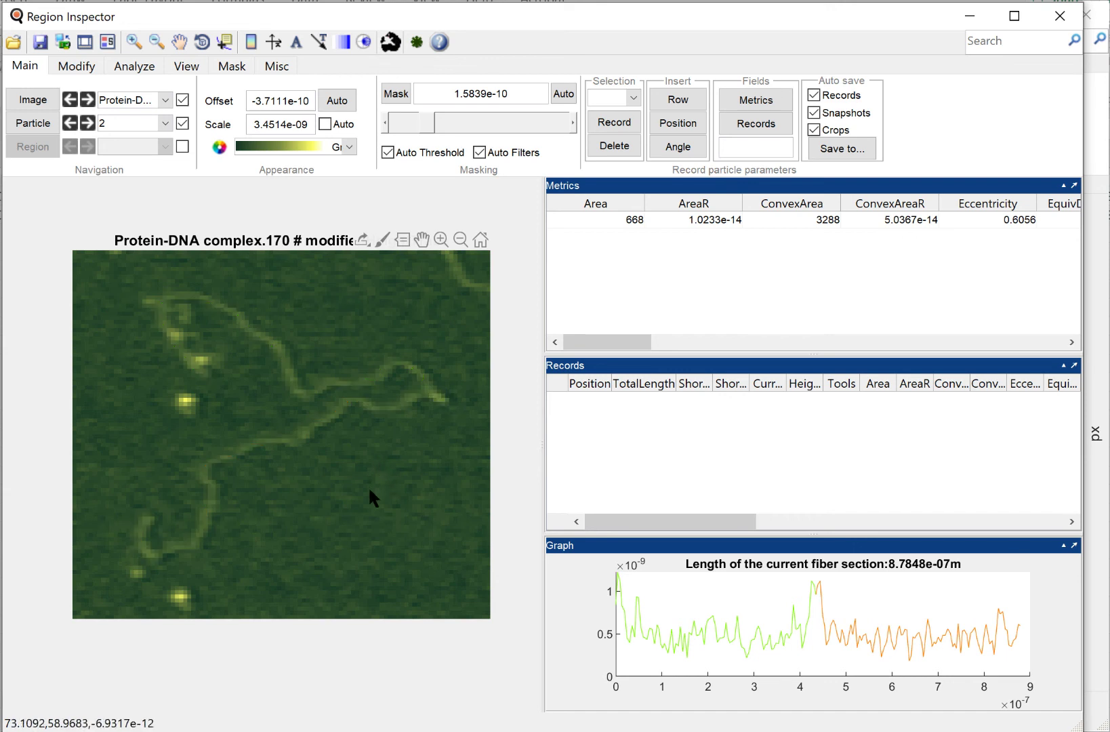
- Adjust the automatic trace's end points to the true fiber ends, add an intermediate point at the loop tip, and deselect the particle
left_click(337, 407)
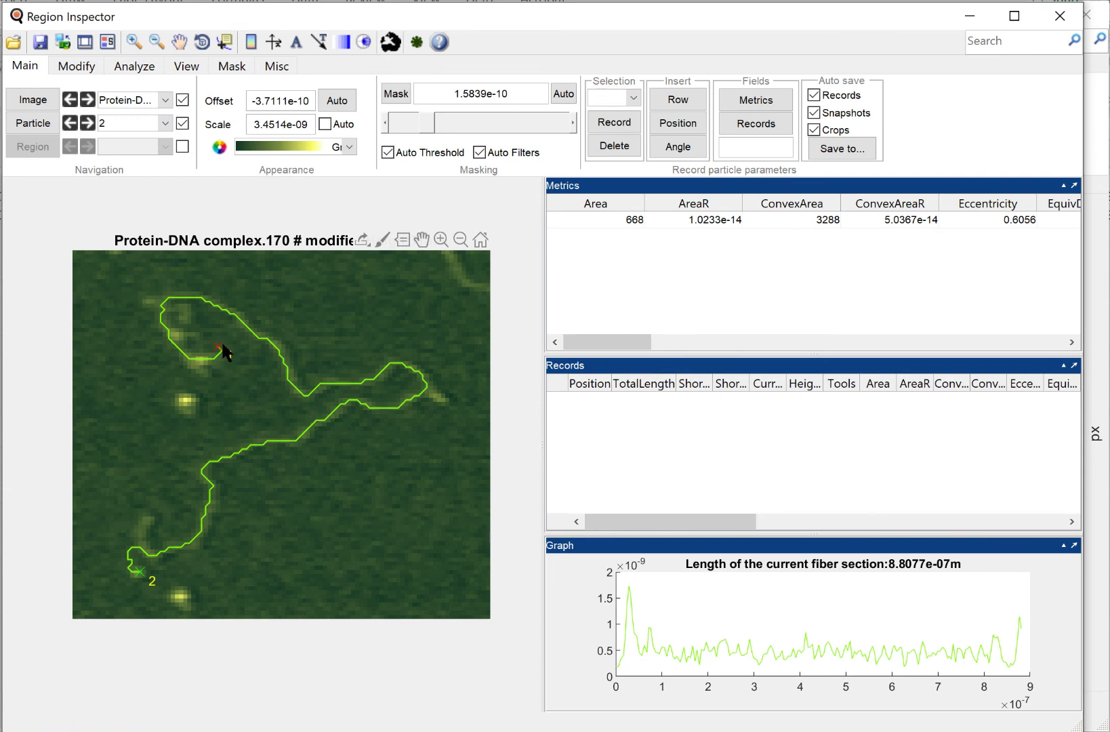
left_click_drag(220, 348, 209, 371)
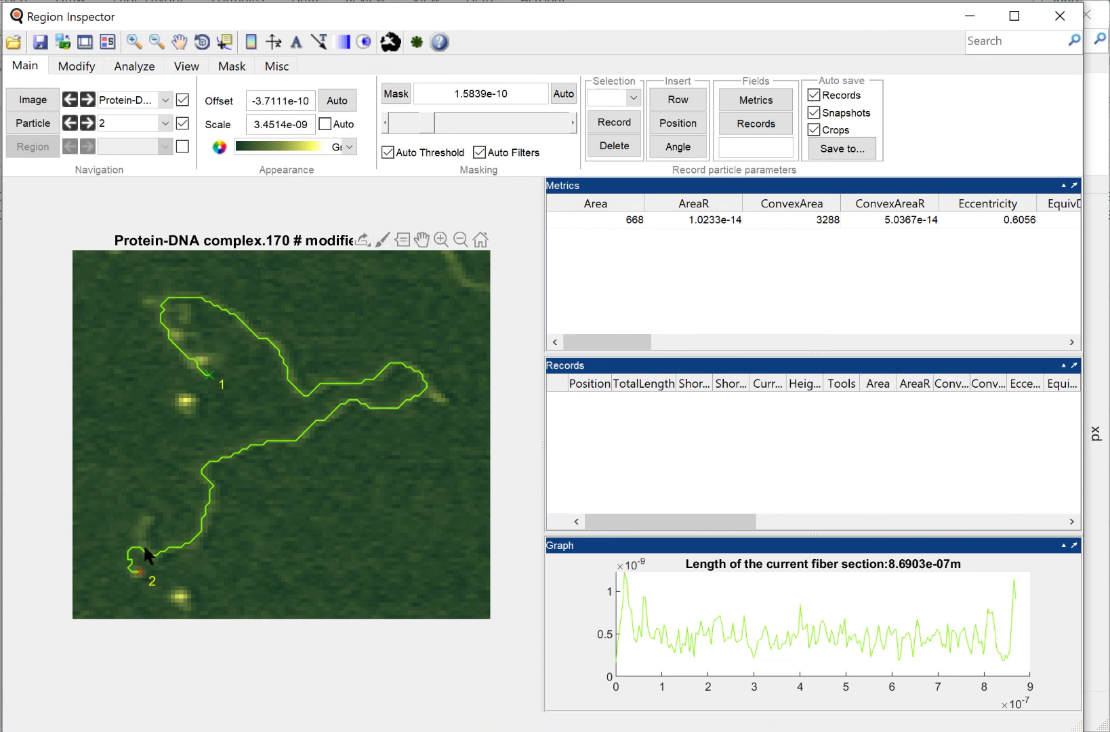
left_click_drag(143, 544, 150, 515)
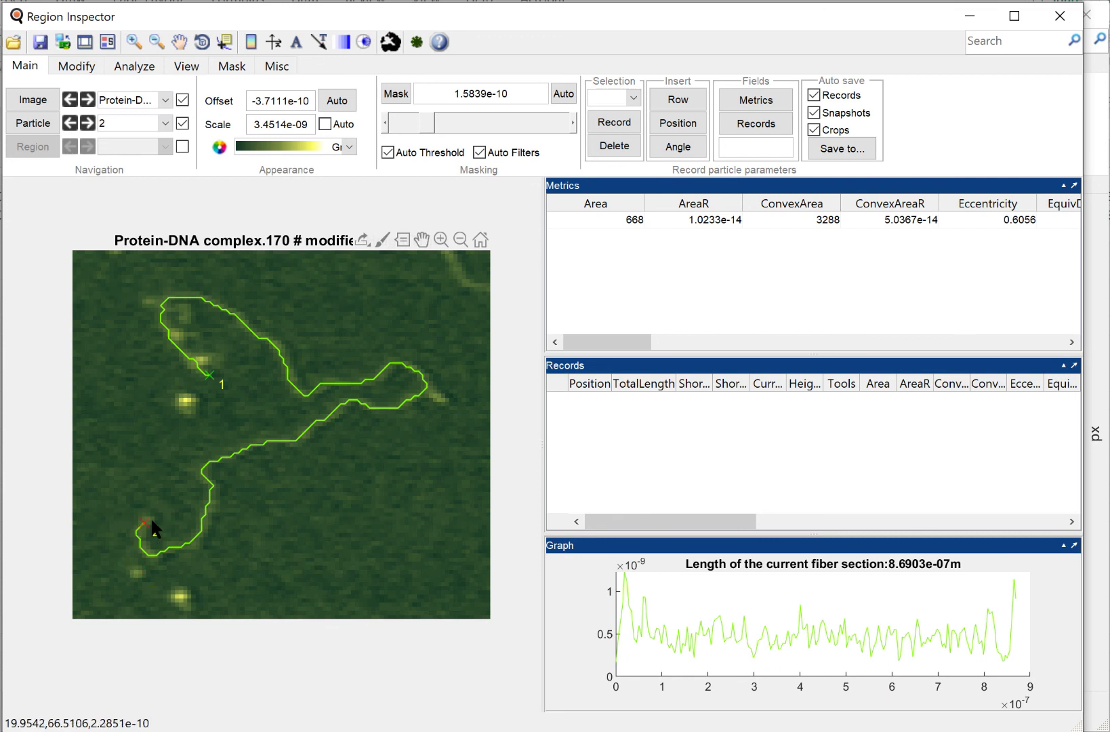
left_click(440, 398)
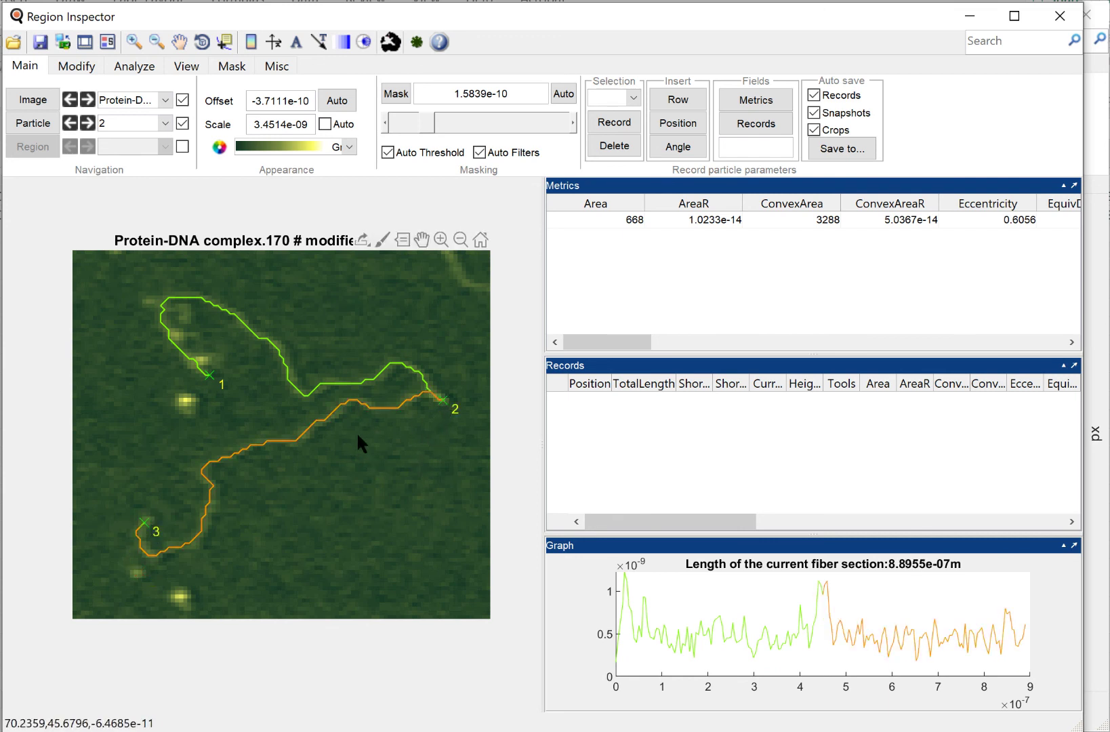
left_click(363, 474)
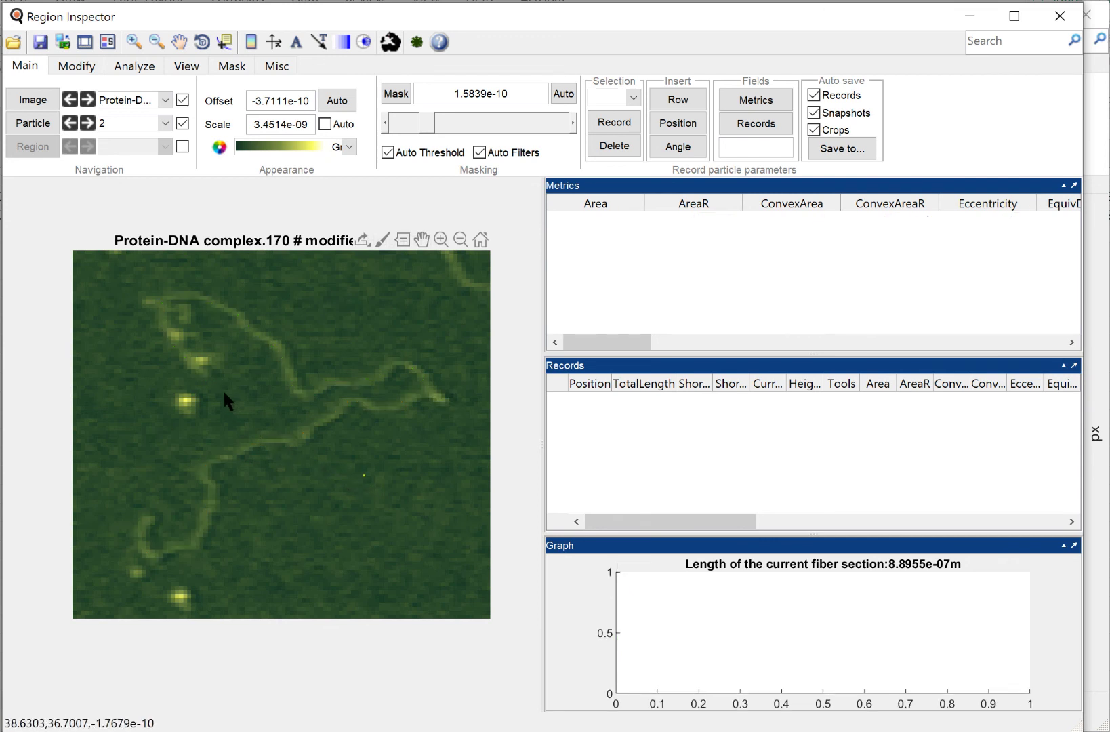
- Repeat the manual three-point trace through the loop's bright tip to the lower fiber end, and deselect the particle
left_click(202, 371)
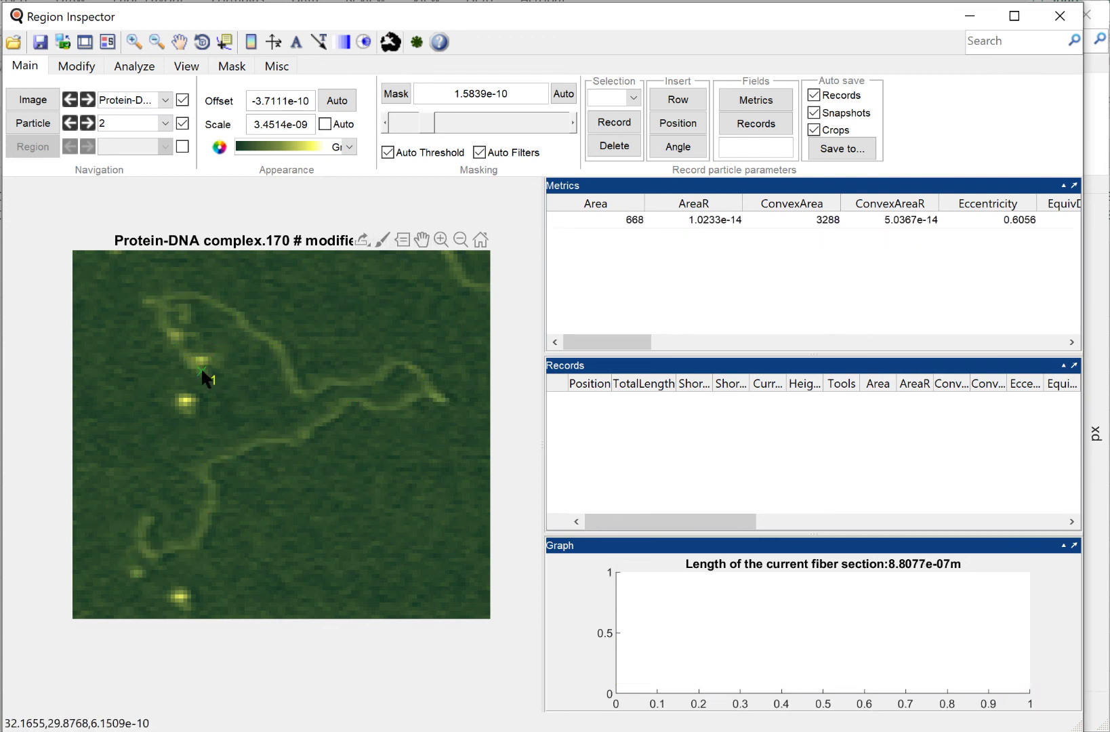
left_click(441, 398)
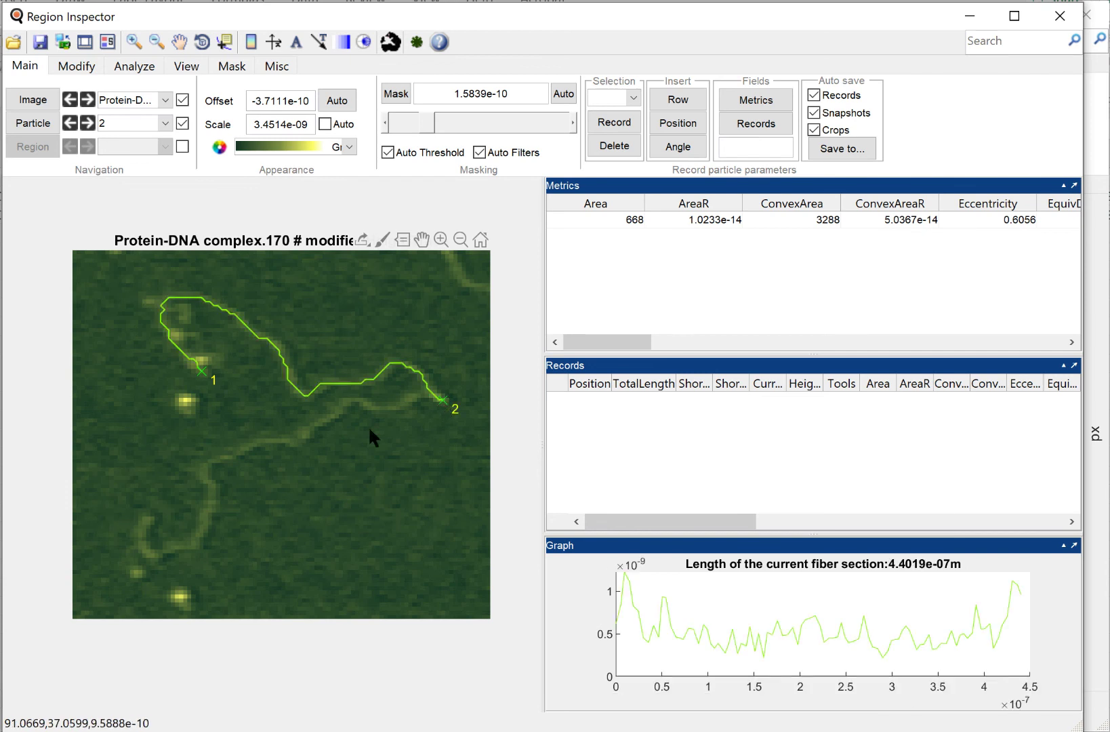
left_click(146, 518)
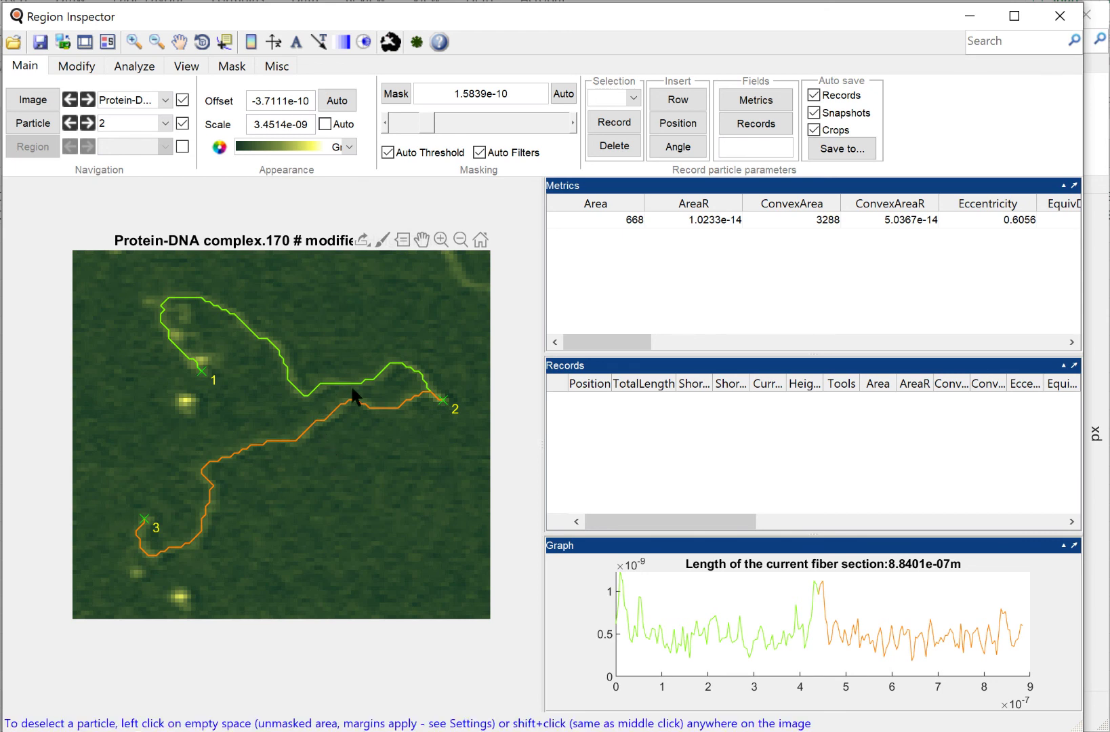
left_click(400, 464)
- Show the threshold mask, select the fiber particle to compare it with the separate bright spot below, and deselect it
left_click(404, 94)
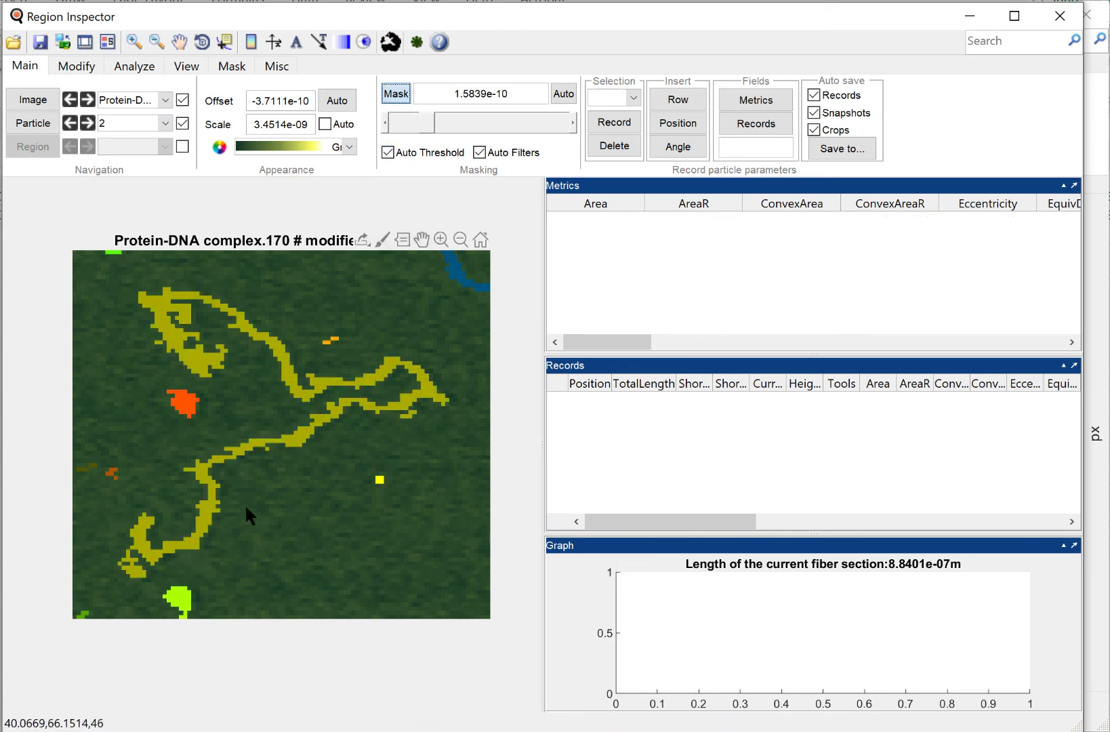
left_click(191, 404)
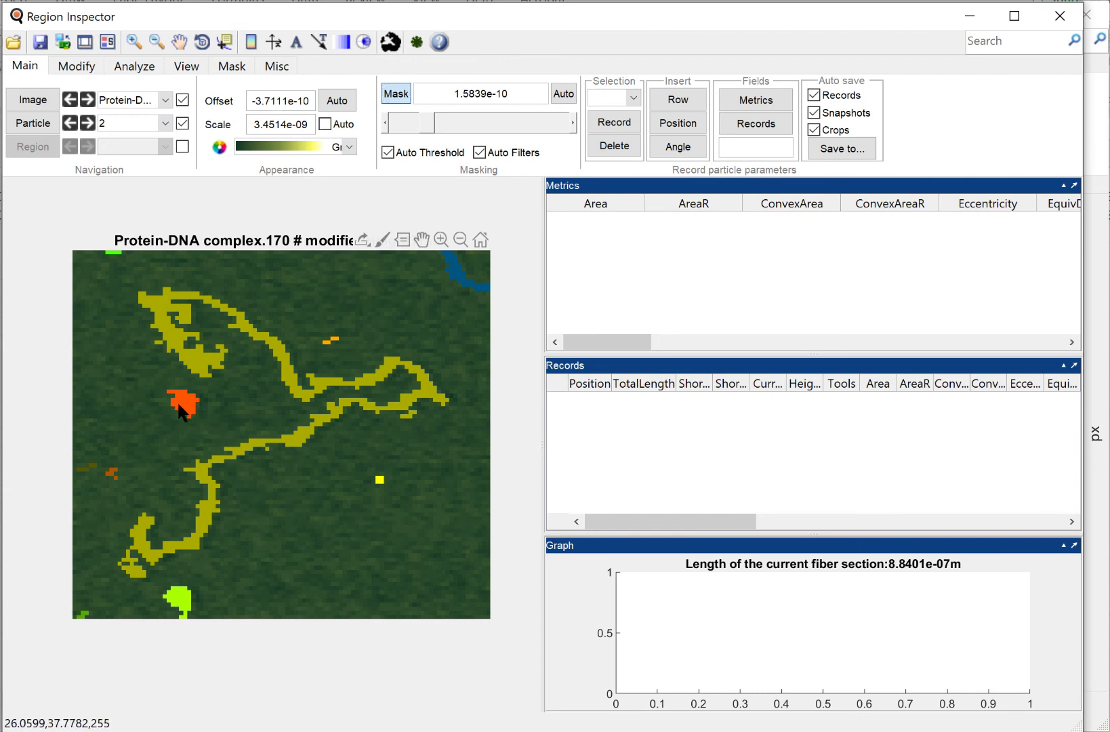
left_click(188, 350)
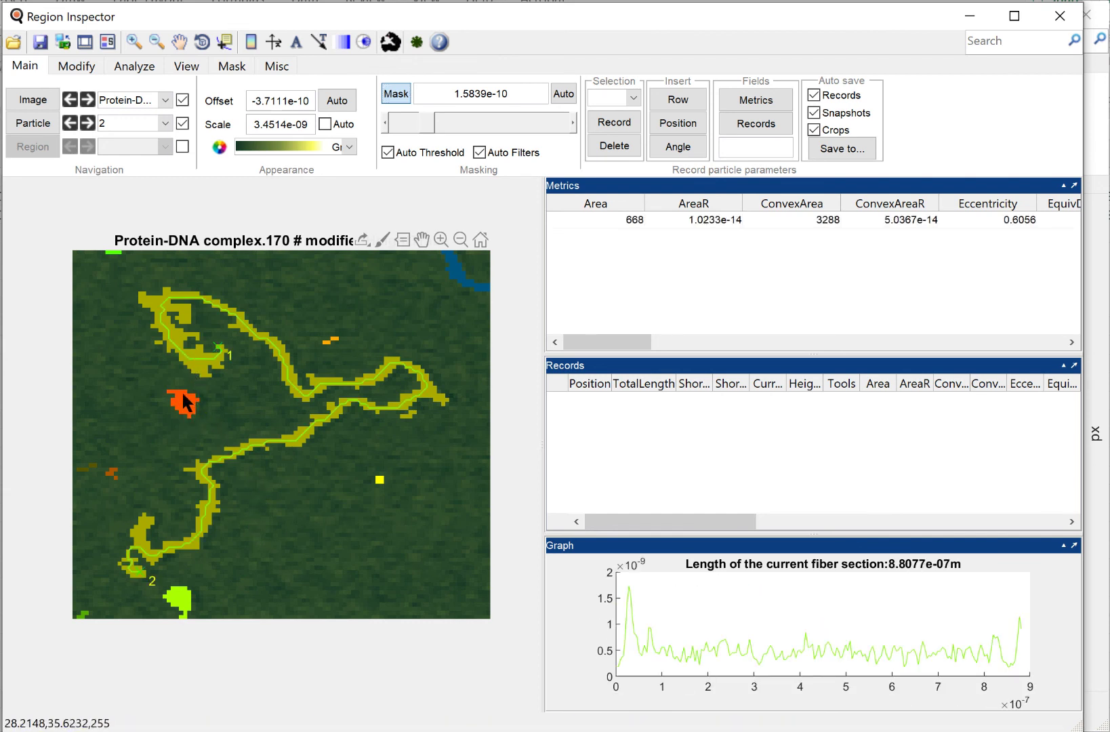
left_click(183, 400)
- Try a two-point manual trace between the bright spots near the upper fiber end with the mask hidden, and clear it
left_click(196, 350)
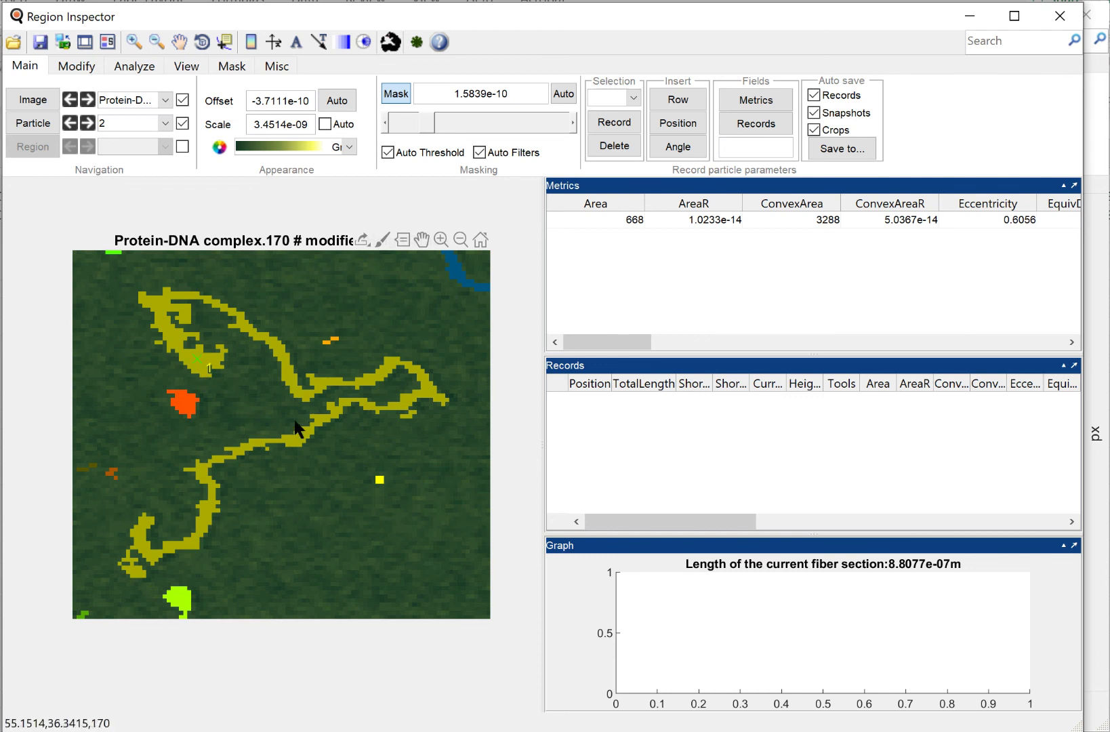
left_click(394, 92)
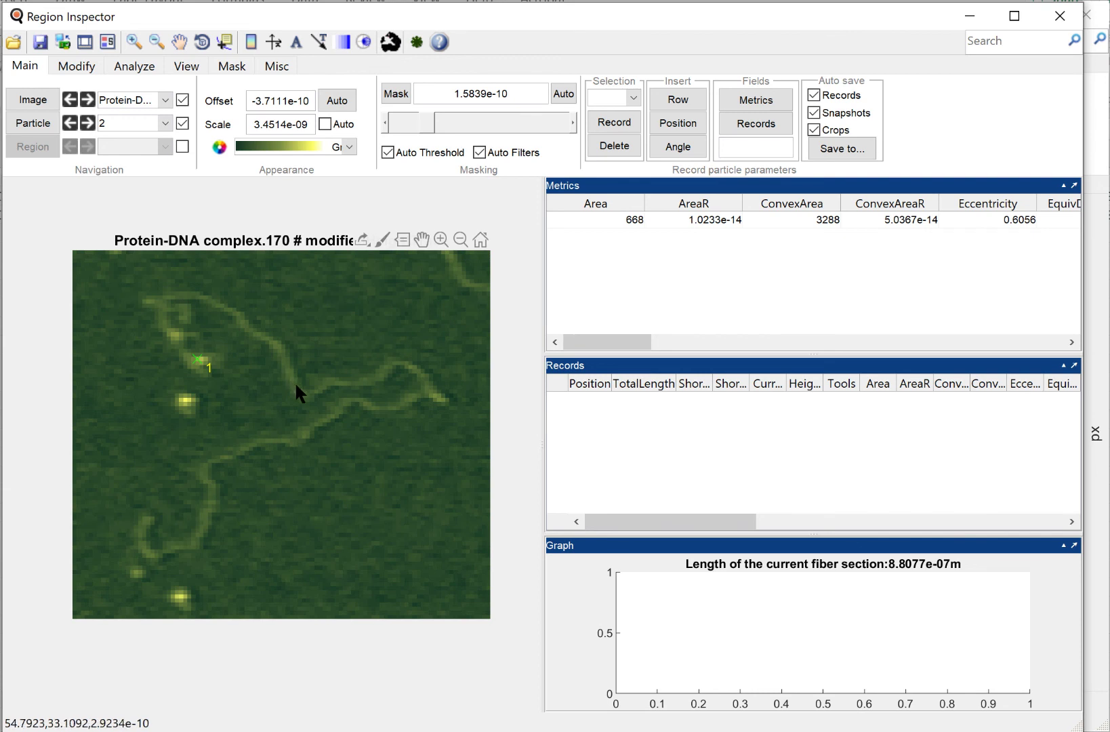
left_click(168, 331)
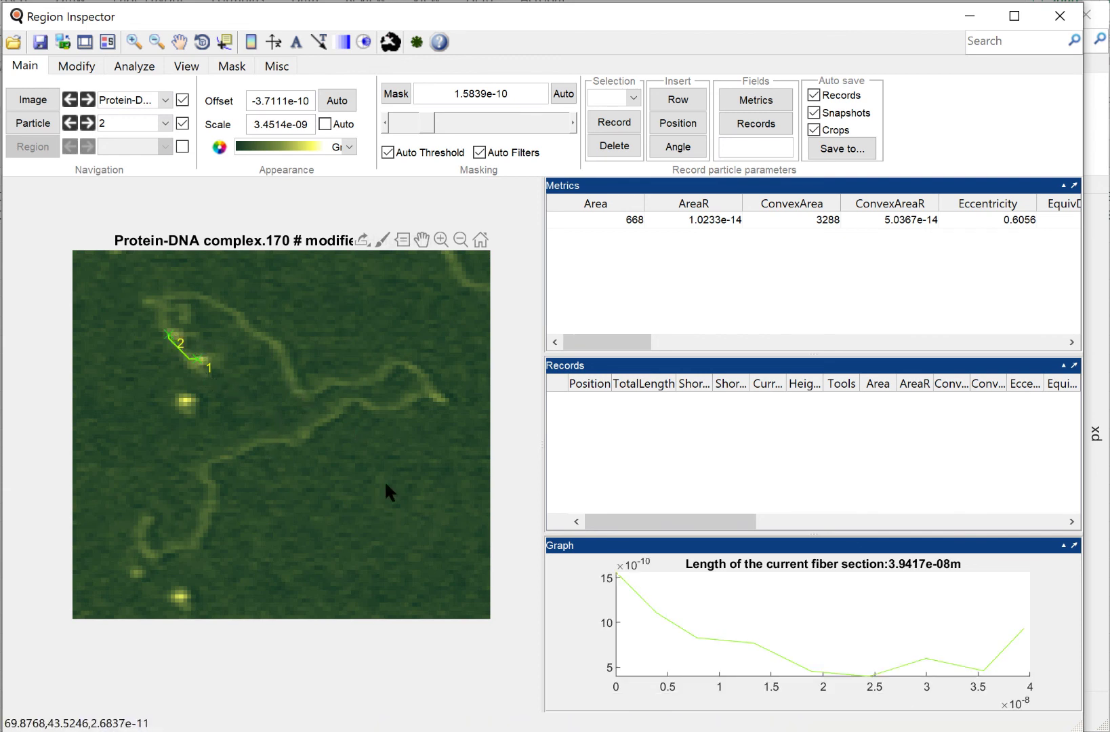
key("Escape")
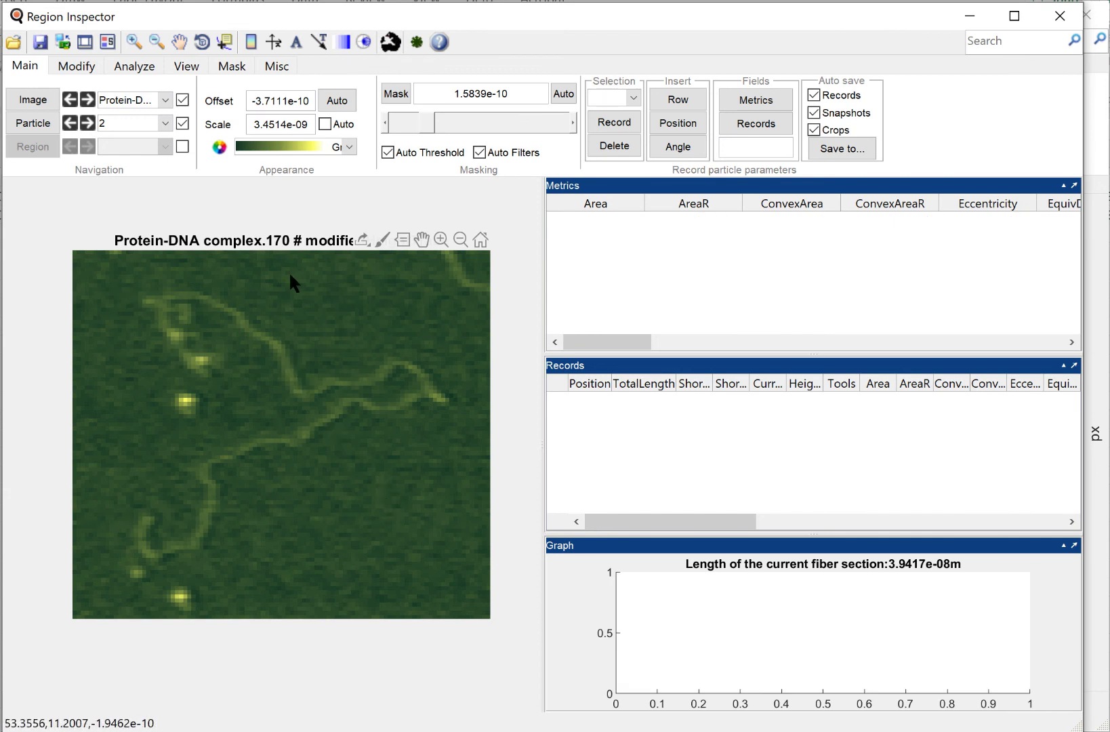
- View particle 2's automatic fiber trace and height profile without the mask, and deselect the particle
left_click(275, 340)
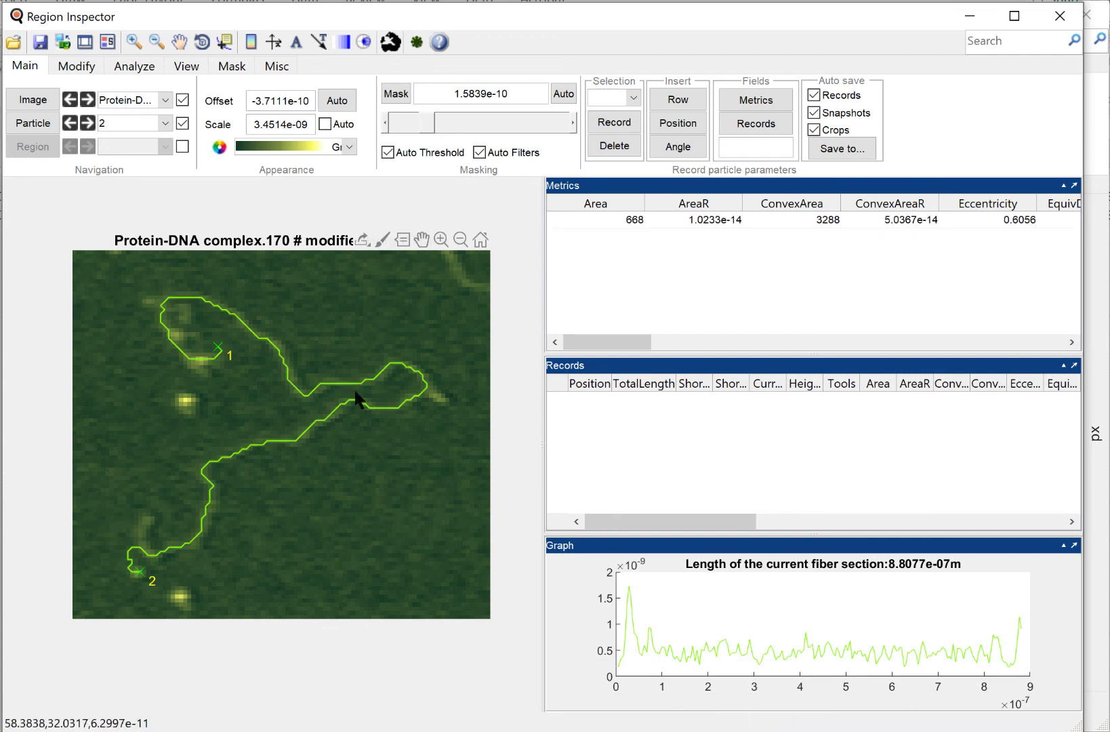
left_click(401, 369)
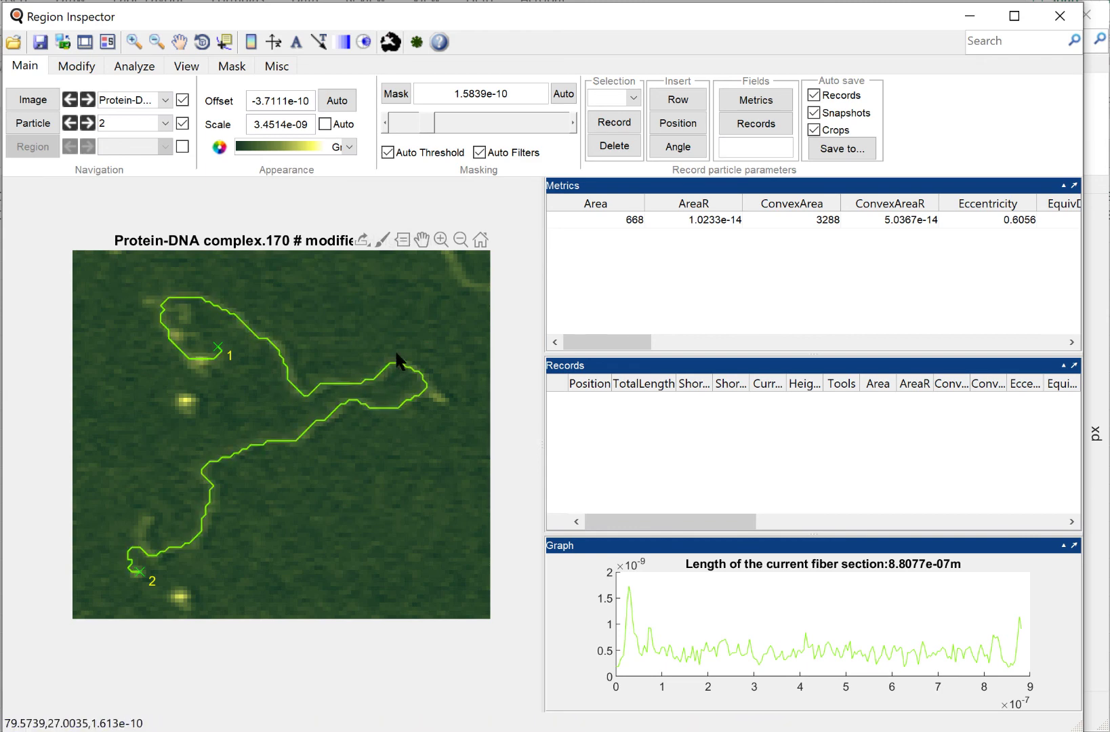
left_click(393, 473)
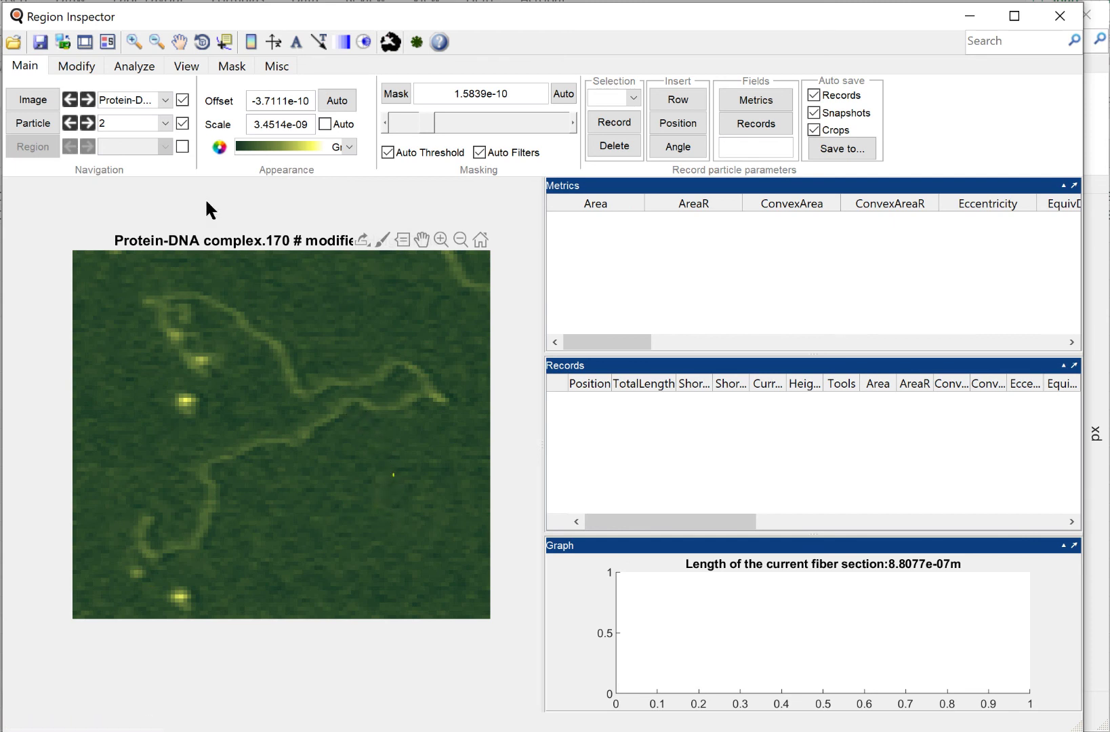
- Draw a rough freehand section along the upper branch toward the loop tip, and remove the section
left_click(132, 68)
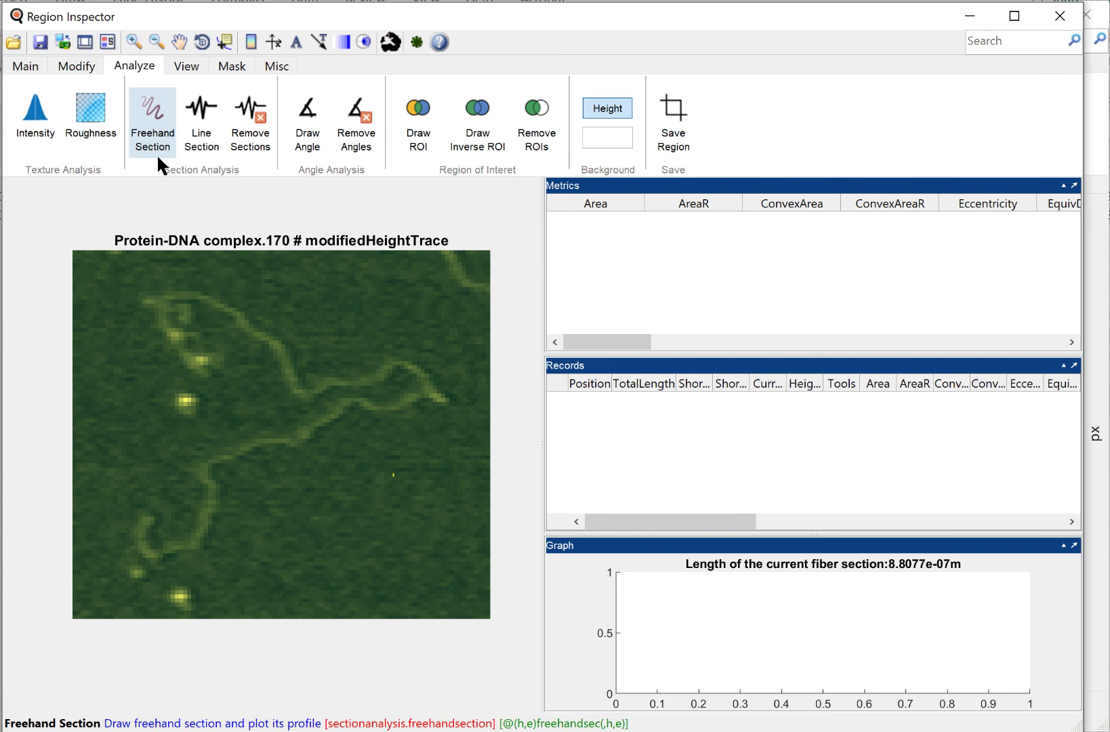
left_click(164, 137)
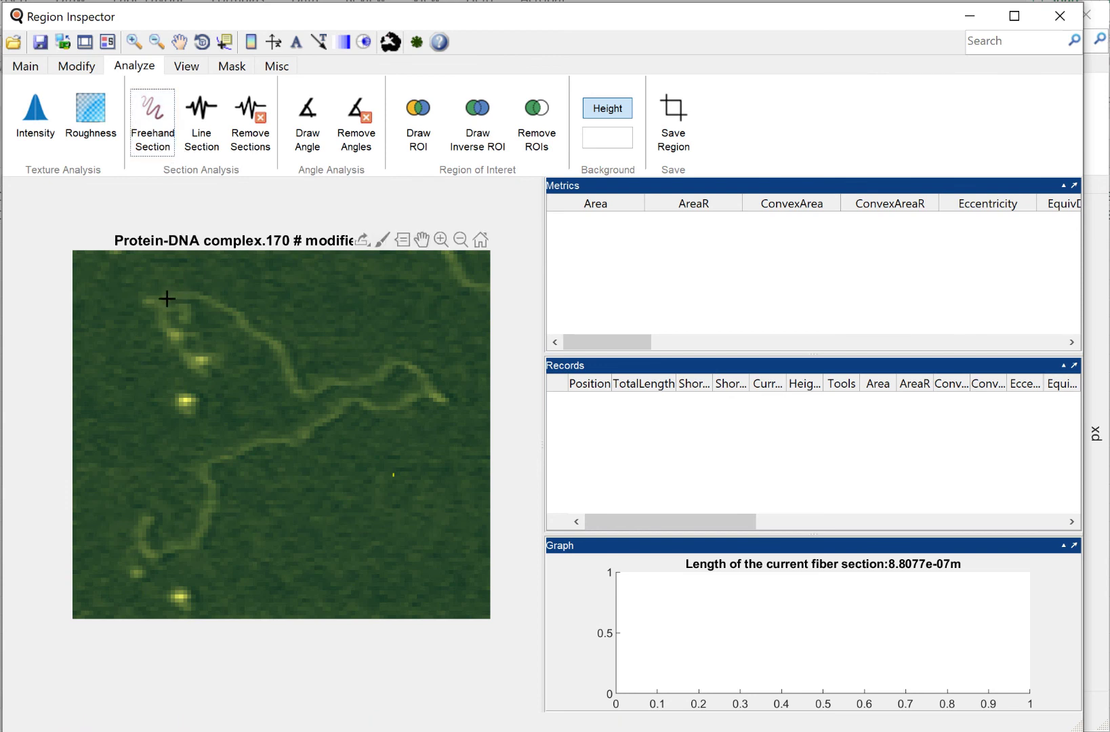
mouse_move(167, 298)
left_mouse_down()
mouse_move(207, 288)
mouse_move(268, 341)
mouse_move(308, 349)
mouse_move(309, 385)
mouse_move(427, 392)
mouse_move(425, 401)
mouse_move(394, 386)
left_mouse_up()
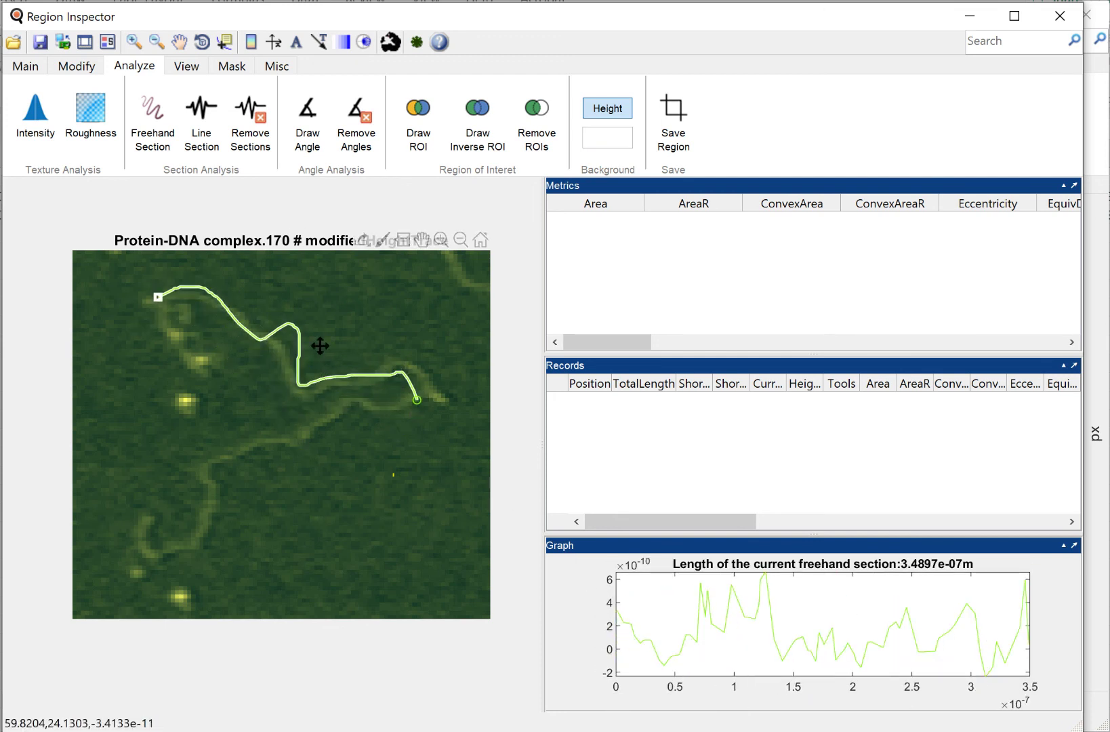
left_click(252, 149)
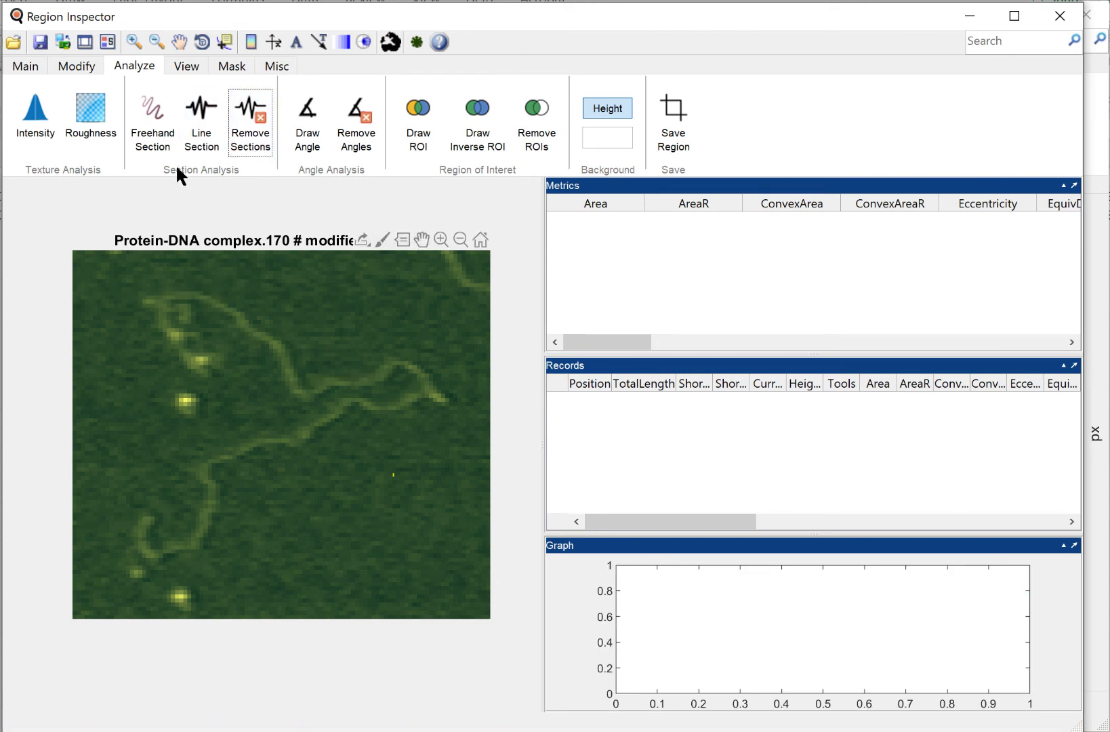
- Draw a freehand section along the entire fiber from the upper end through the loop to the lower end, and remove it
left_click(152, 122)
mouse_move(198, 368)
left_mouse_down()
mouse_move(158, 313)
mouse_move(178, 298)
mouse_move(242, 313)
mouse_move(296, 384)
mouse_move(413, 368)
mouse_move(442, 392)
mouse_move(342, 412)
mouse_move(290, 443)
mouse_move(227, 451)
mouse_move(190, 559)
mouse_move(147, 559)
mouse_move(144, 509)
left_mouse_up()
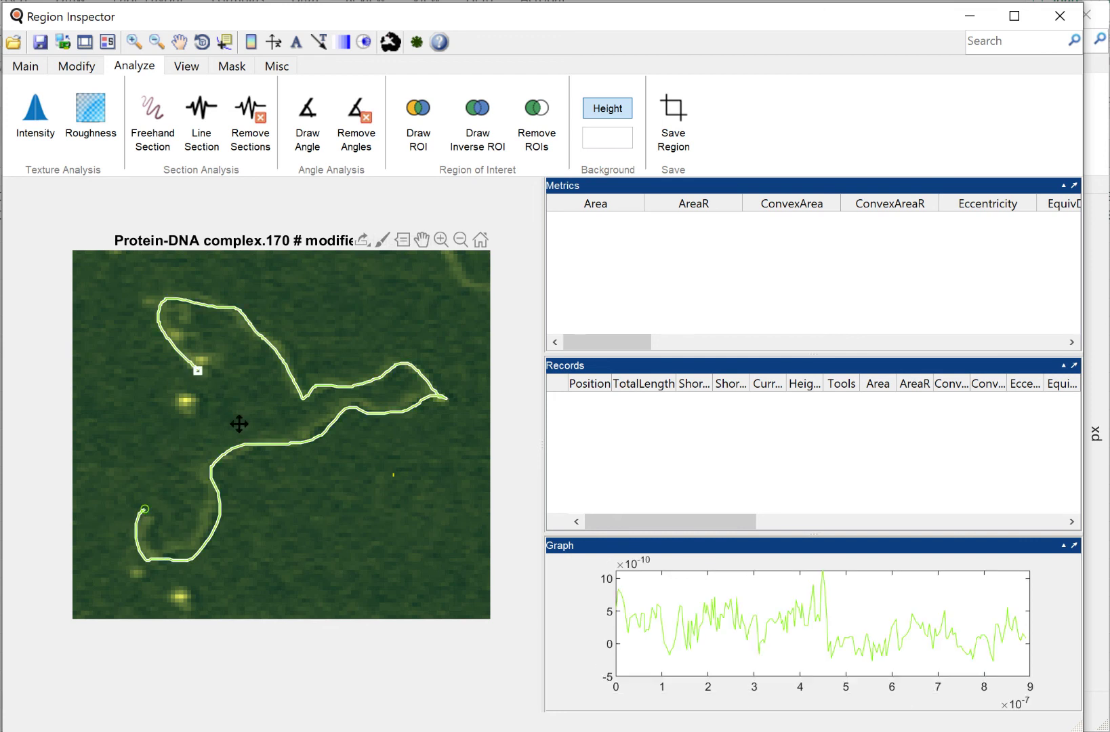
right_click(259, 339)
left_click(299, 380)
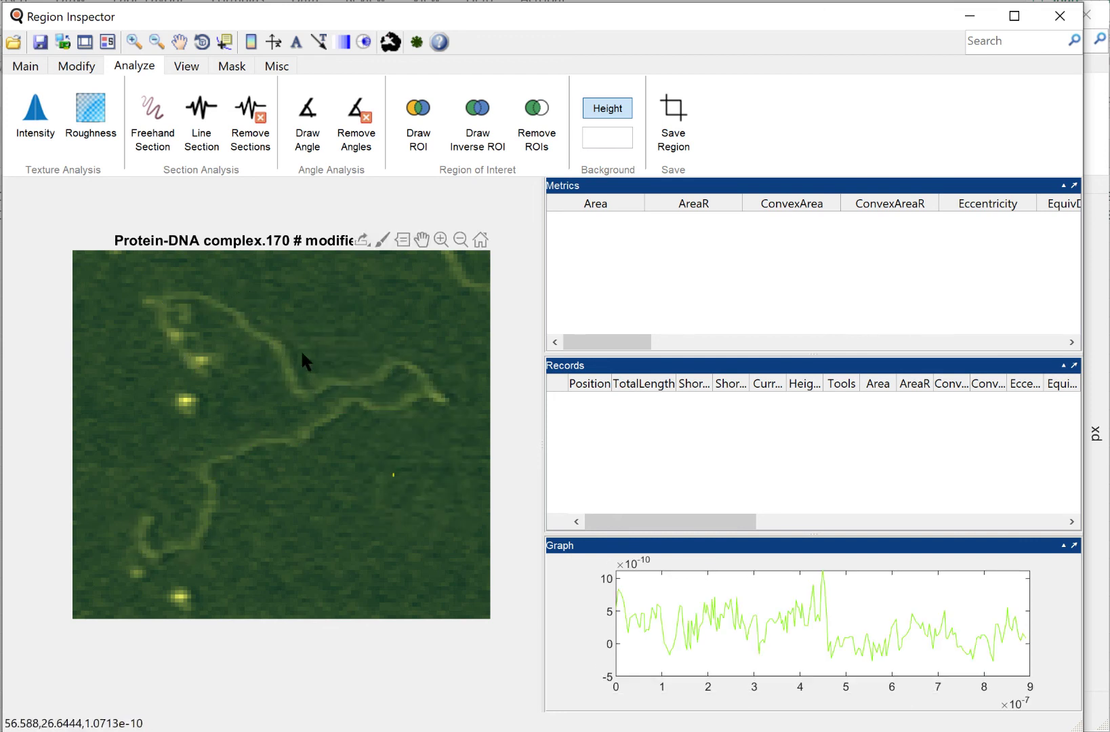
- Select particle 2's automatic fiber trace and record a position on its height profile at about 2.85e-07 m
left_click(39, 66)
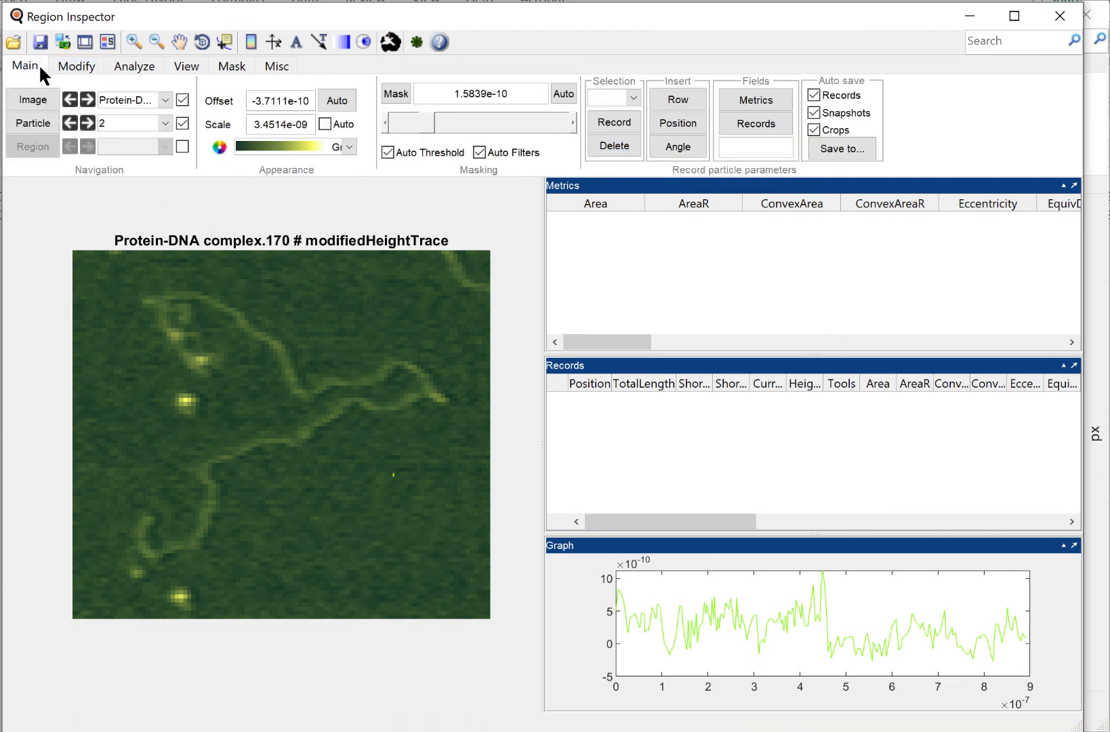
left_click(286, 359)
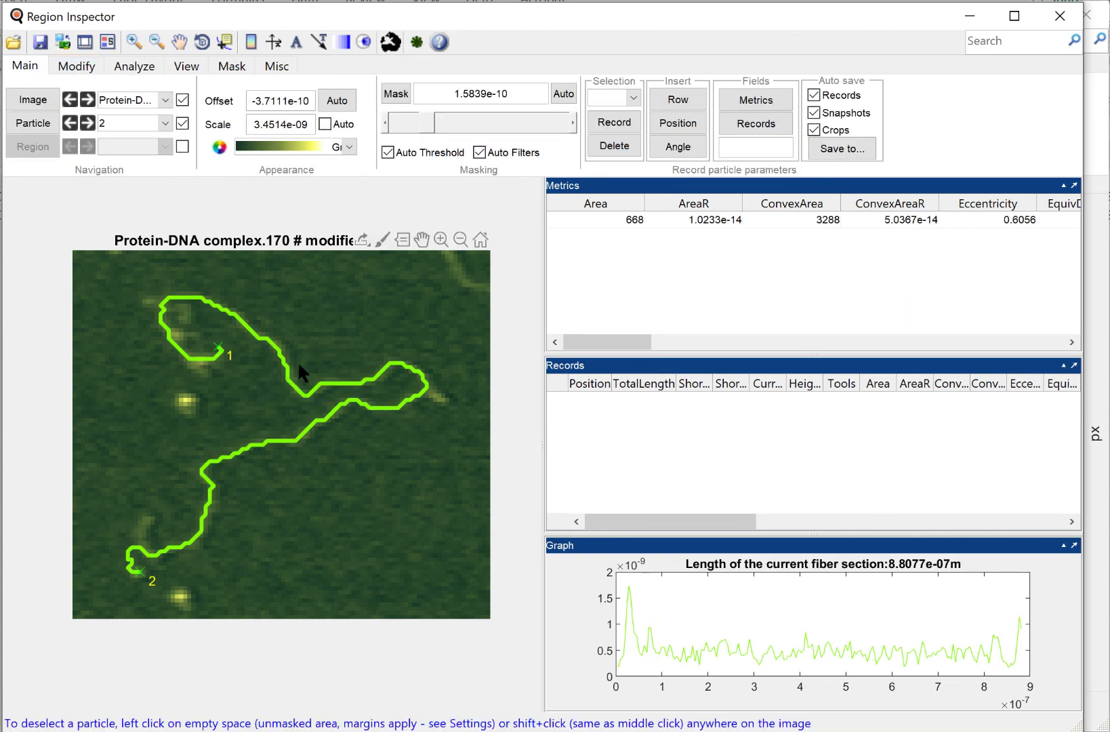
left_click(325, 317)
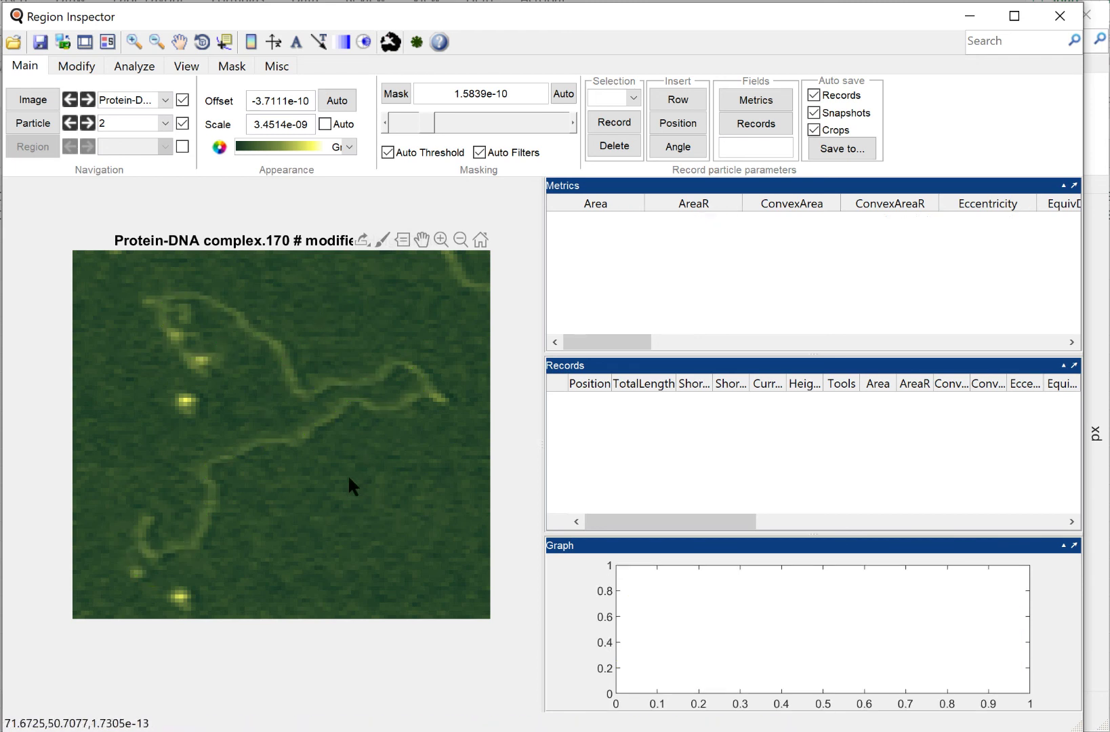
left_click(296, 372)
right_click(661, 247)
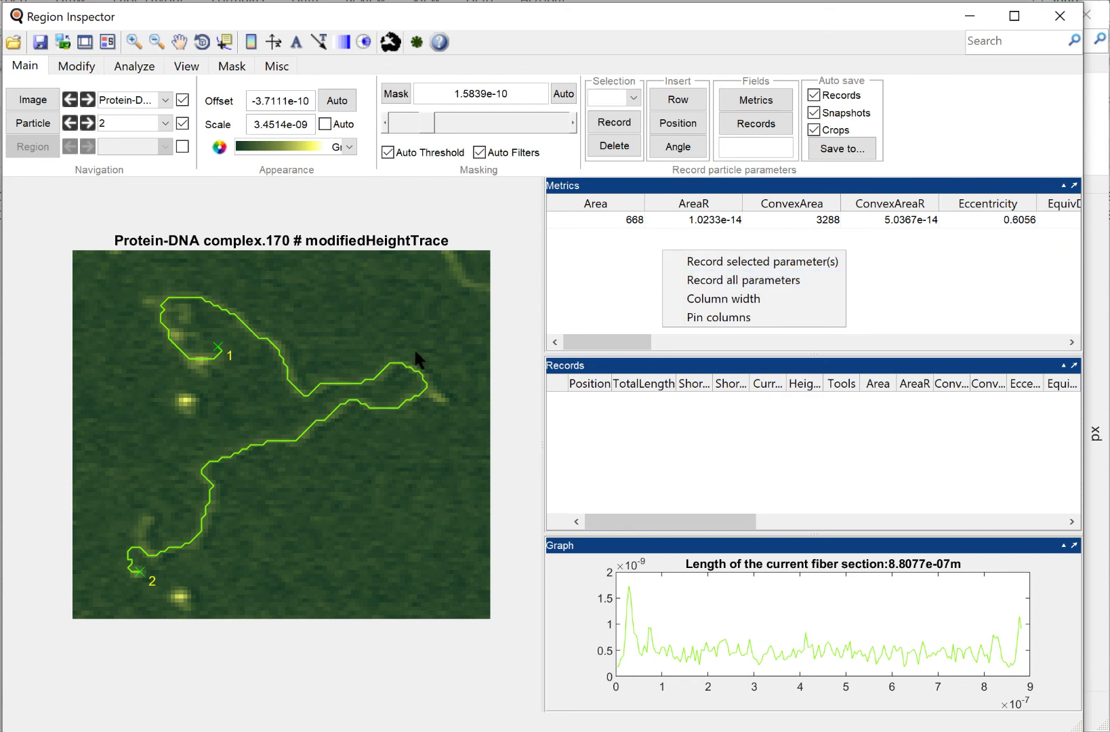
left_click(314, 384)
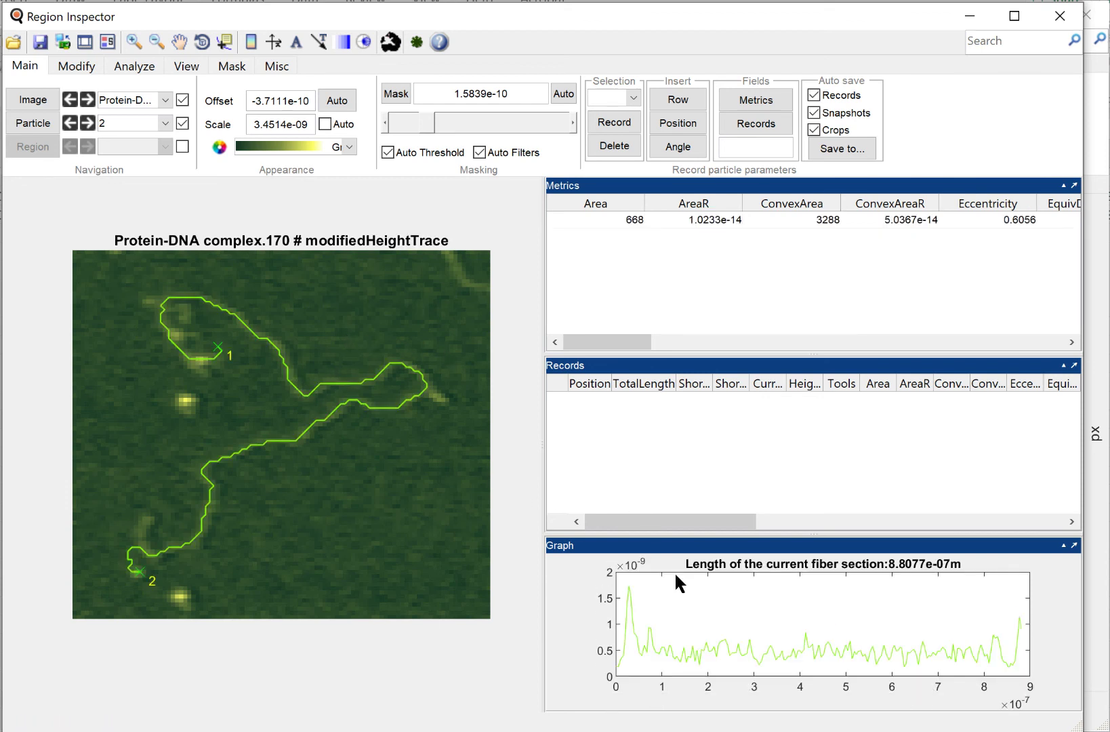
right_click(713, 604)
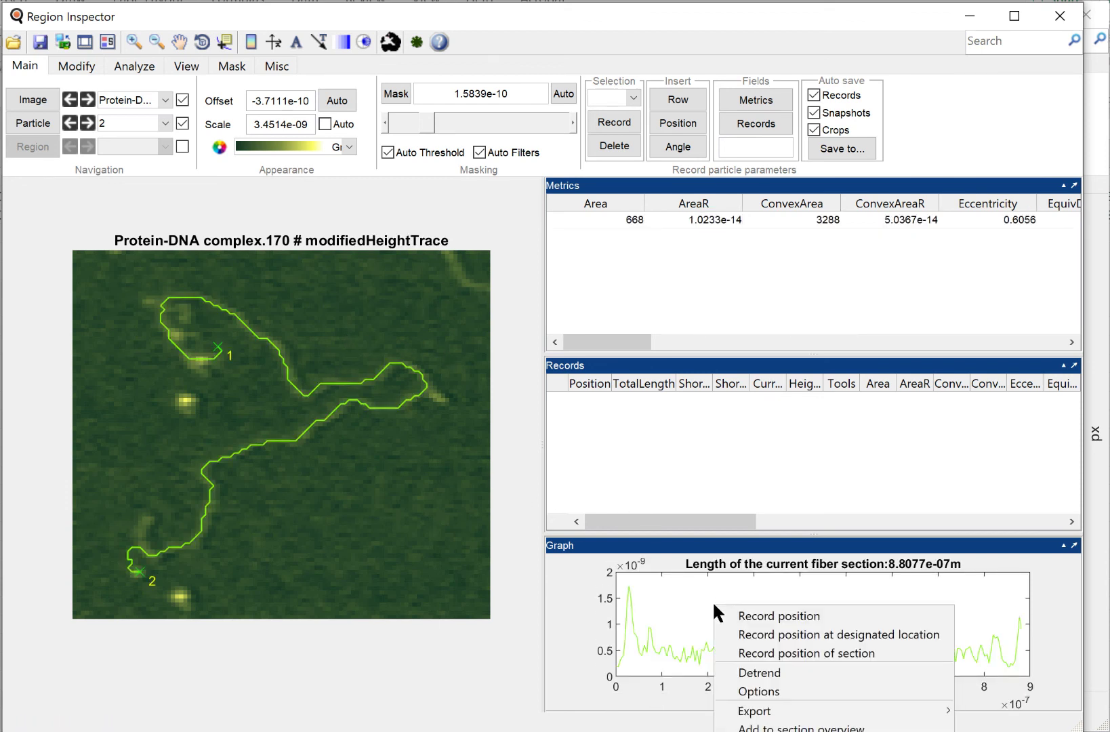
left_click(775, 617)
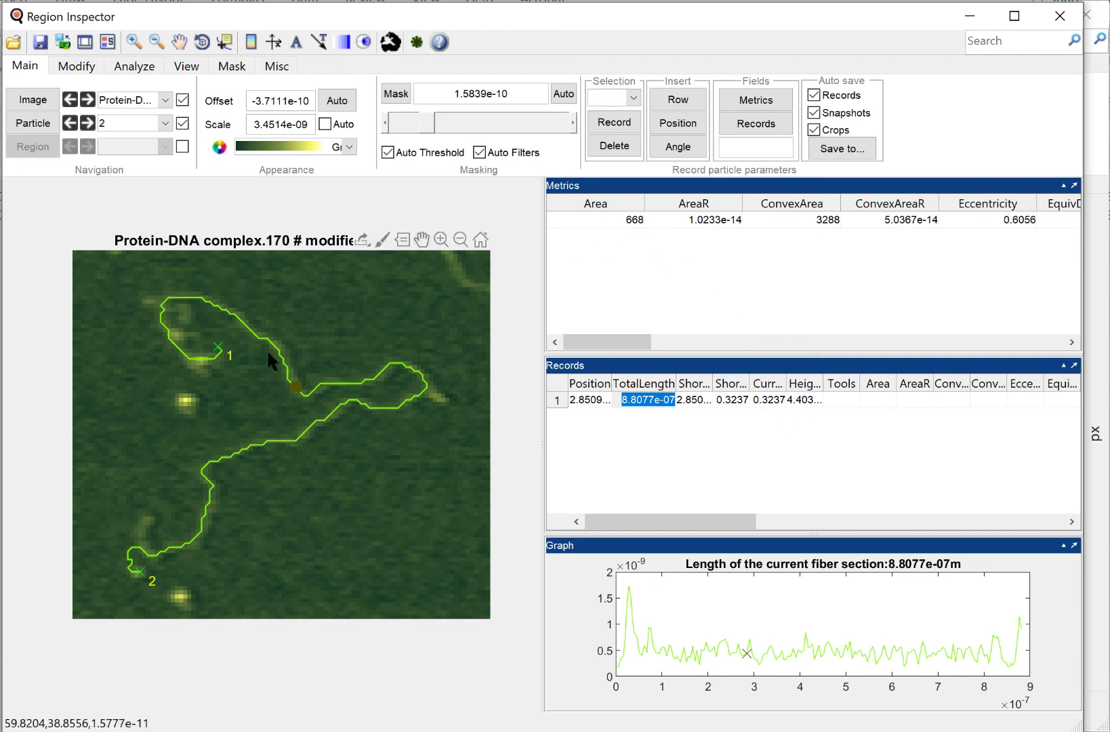
- Check particle 2's AreaR metric, its recorded shorter length and the measurement options available for the image
left_click(671, 220)
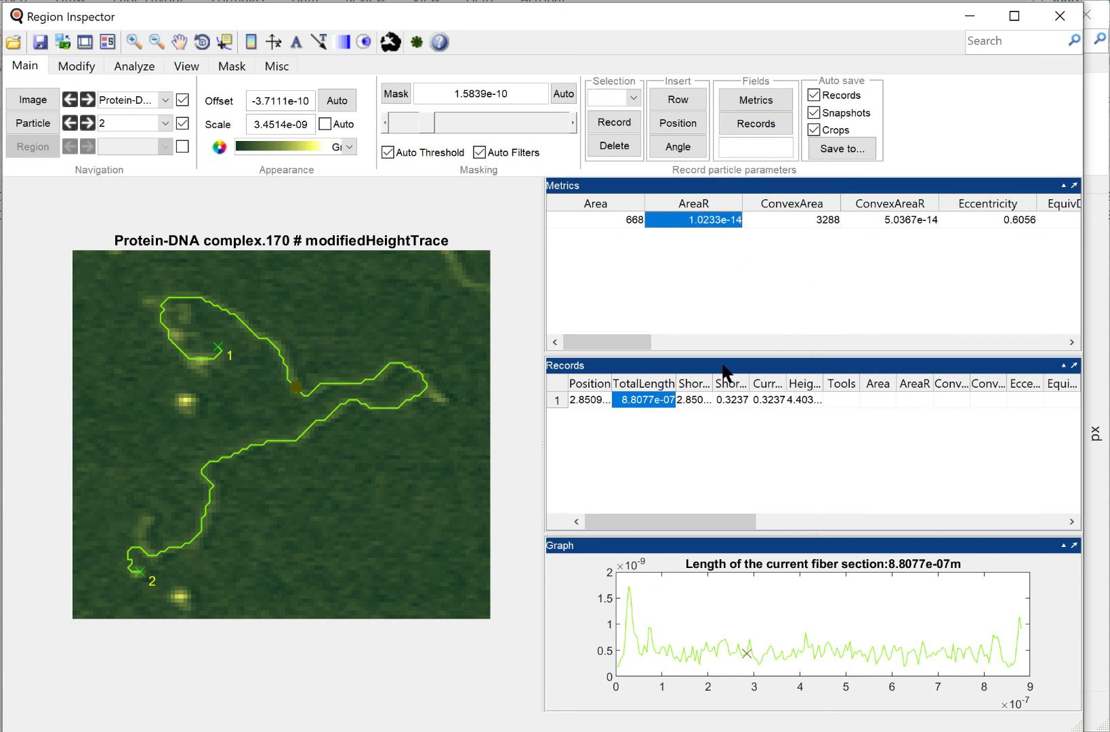
left_click(708, 397)
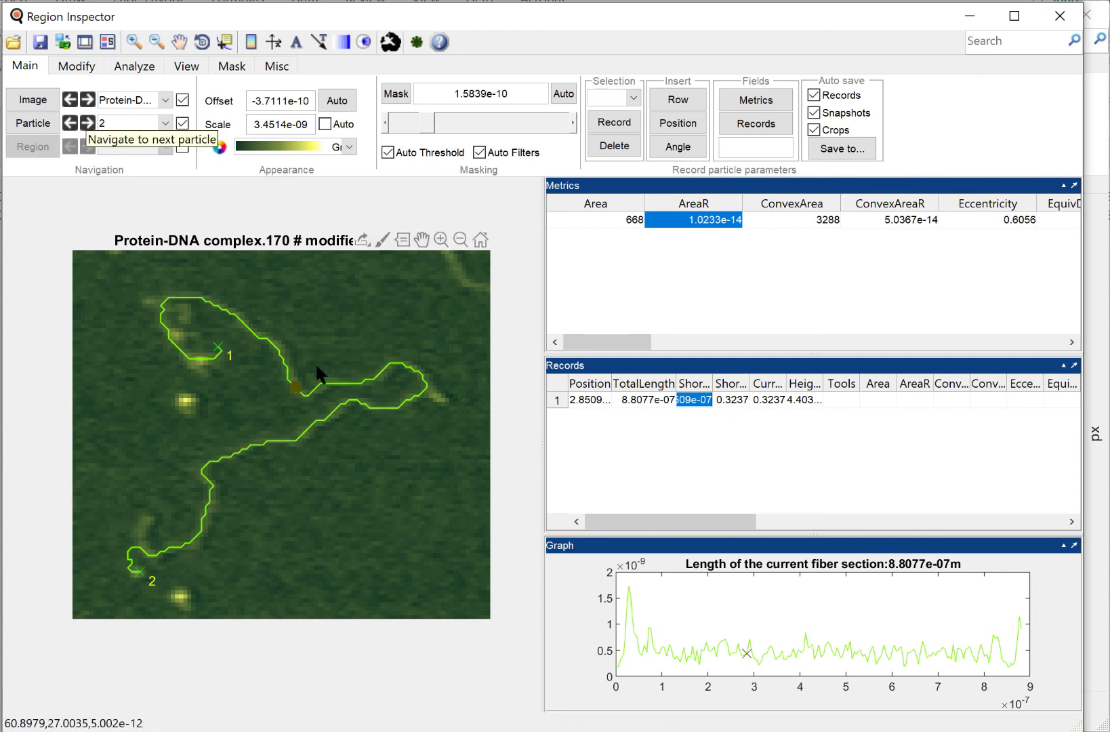
right_click(281, 404)
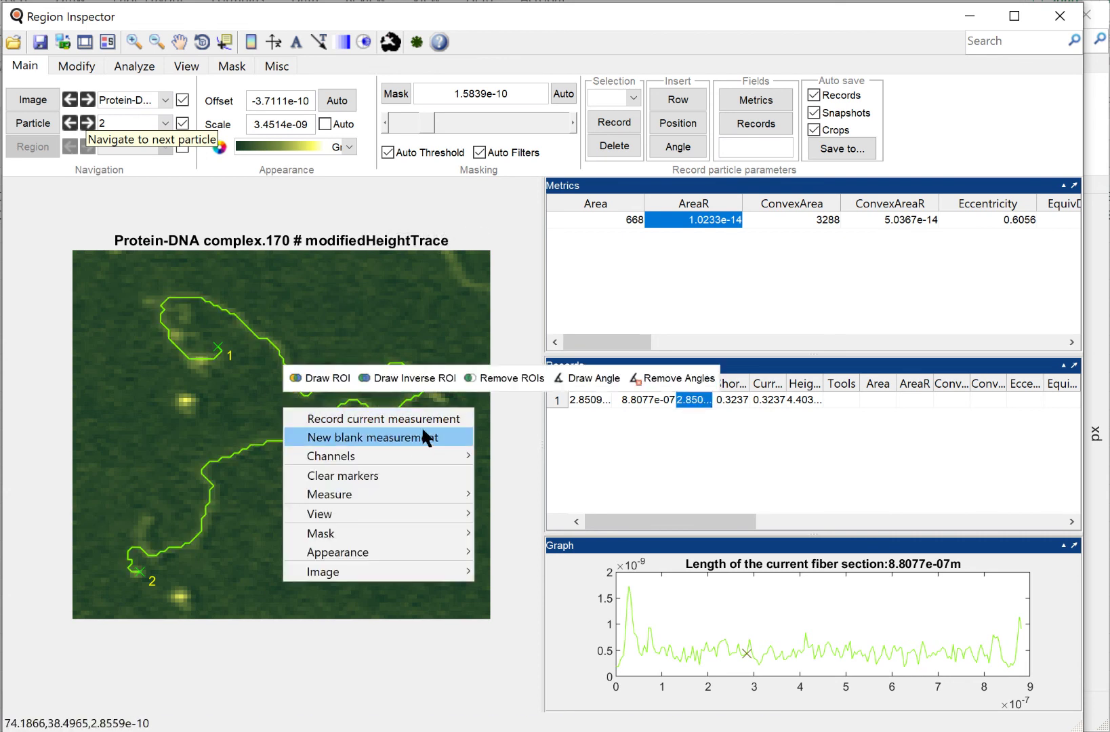
left_click(529, 265)
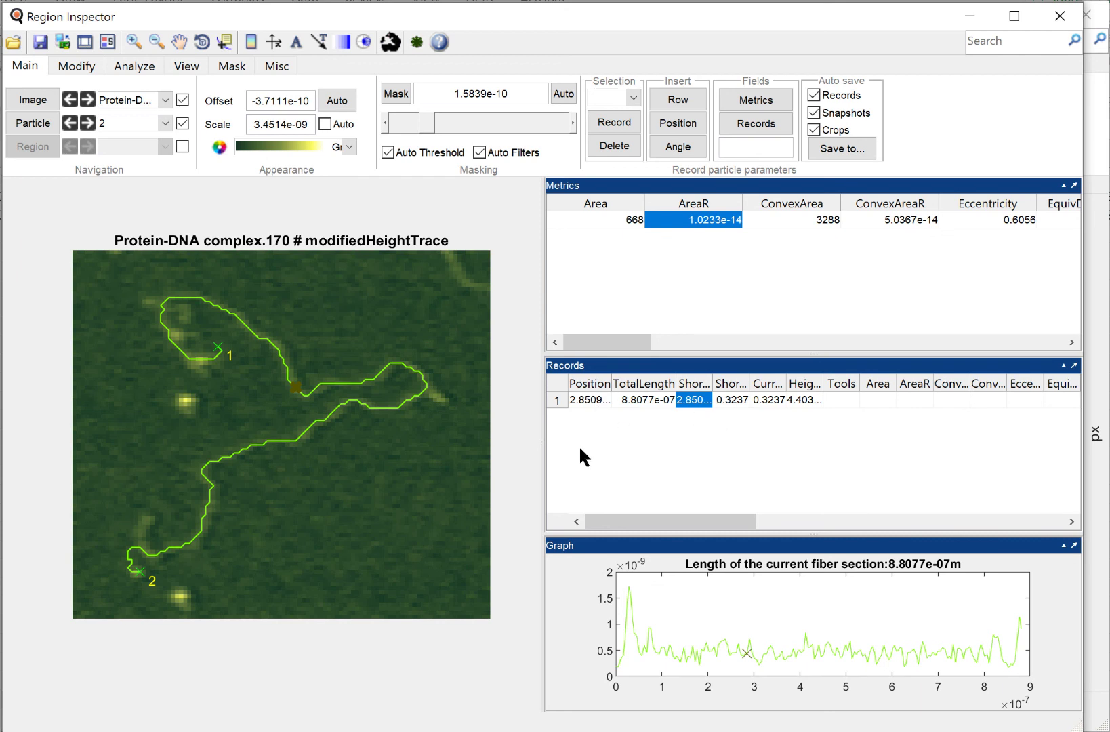
- Try to move from particle 2 to particle 3, first with the save-records prompt and again from the particle list
left_click(87, 122)
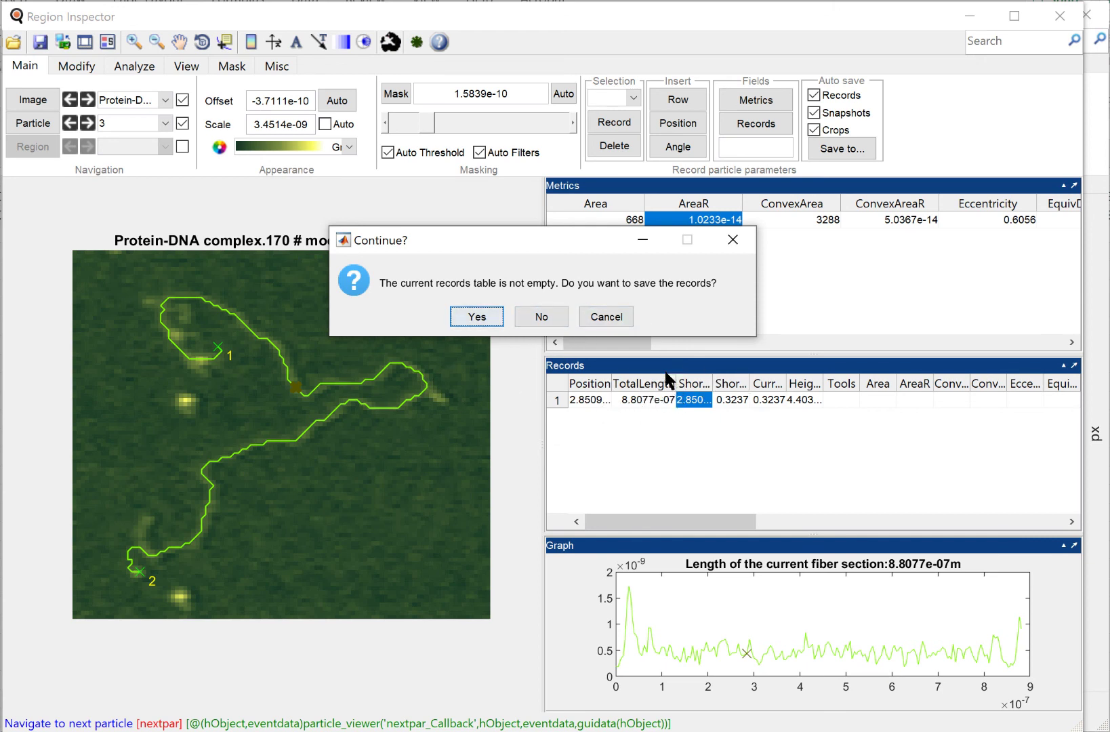
left_click(477, 316)
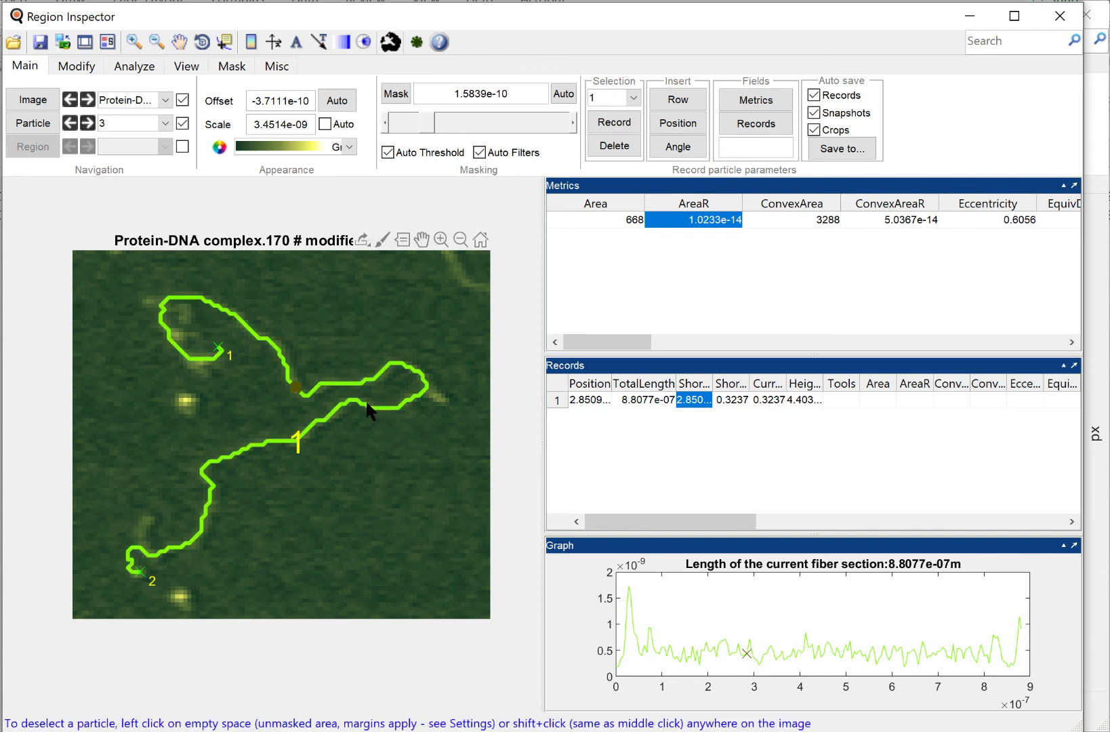
left_click(134, 123)
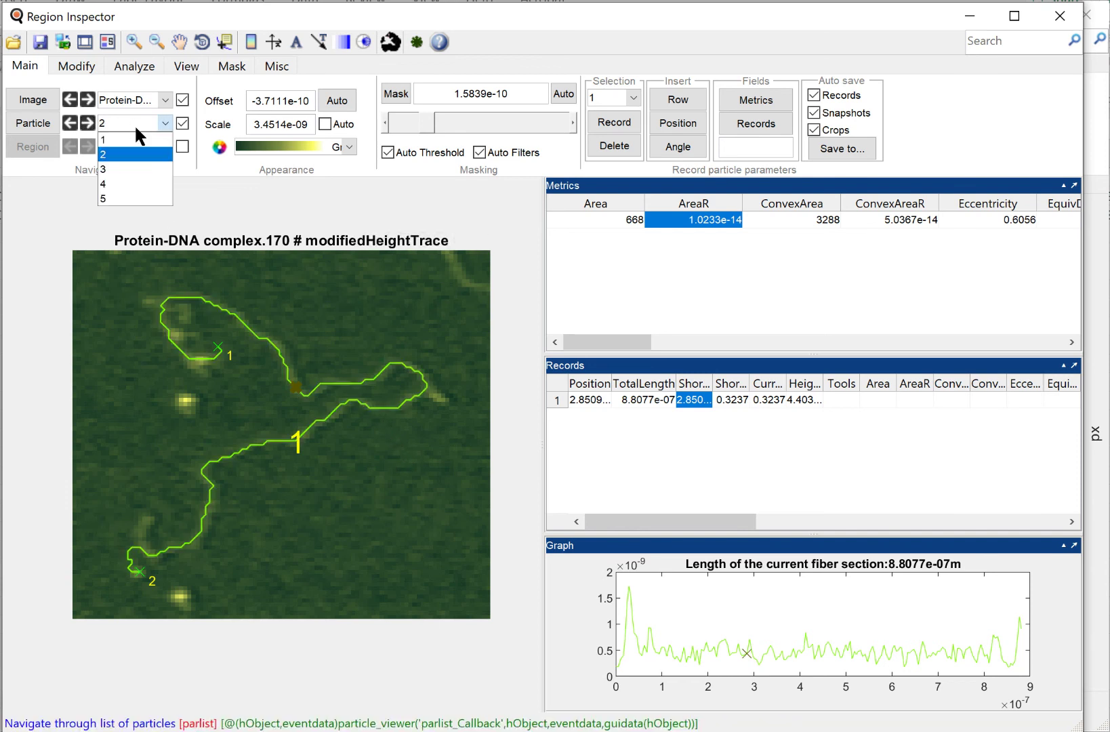
left_click(136, 169)
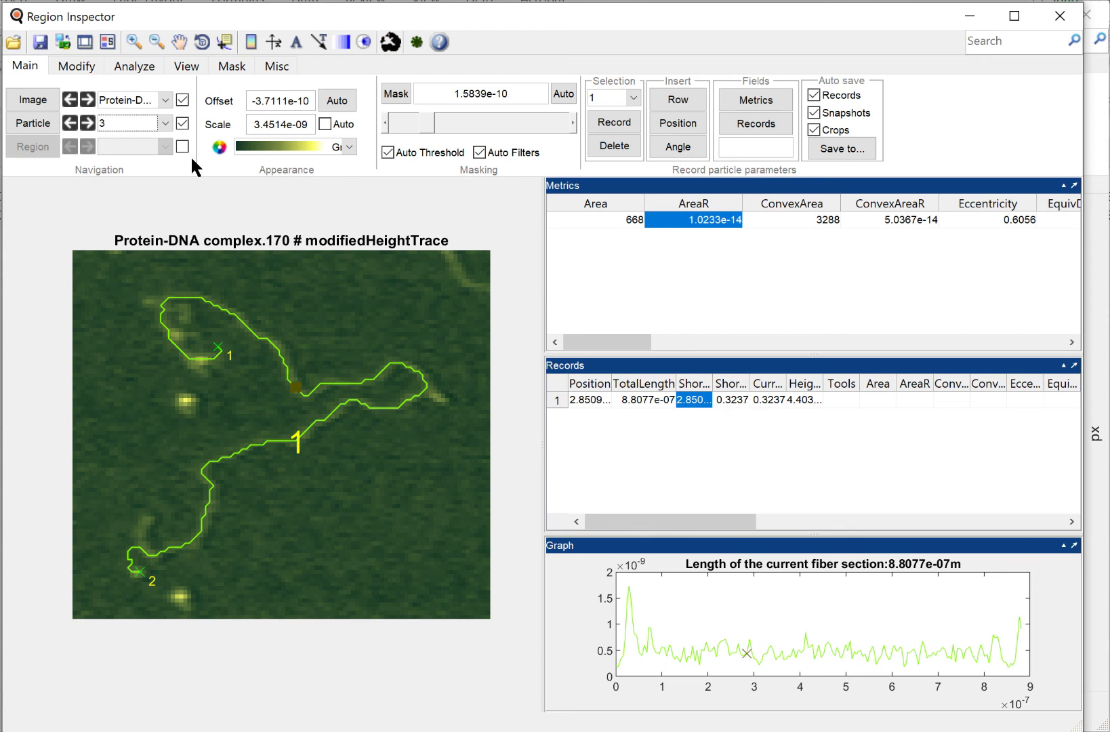
left_click(135, 126)
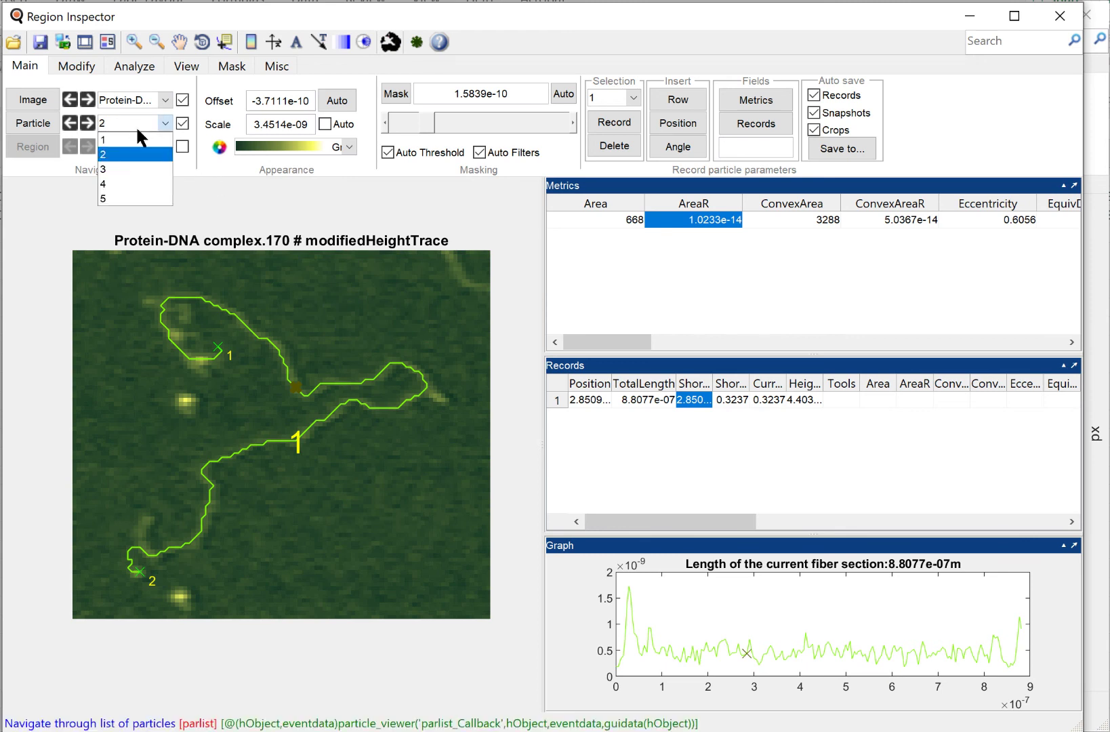
left_click(485, 66)
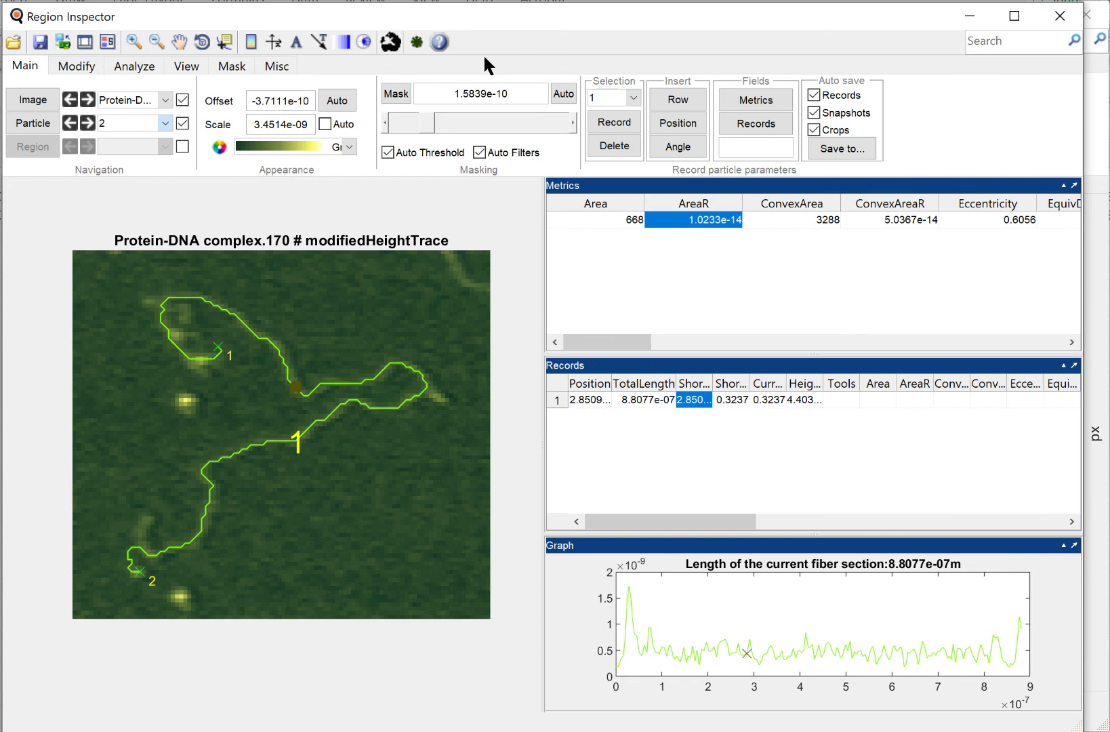
- Switch to Image Processor, show the full image, frame particle 1 with a rectangular selection, and return to Region Inspector
left_click(391, 42)
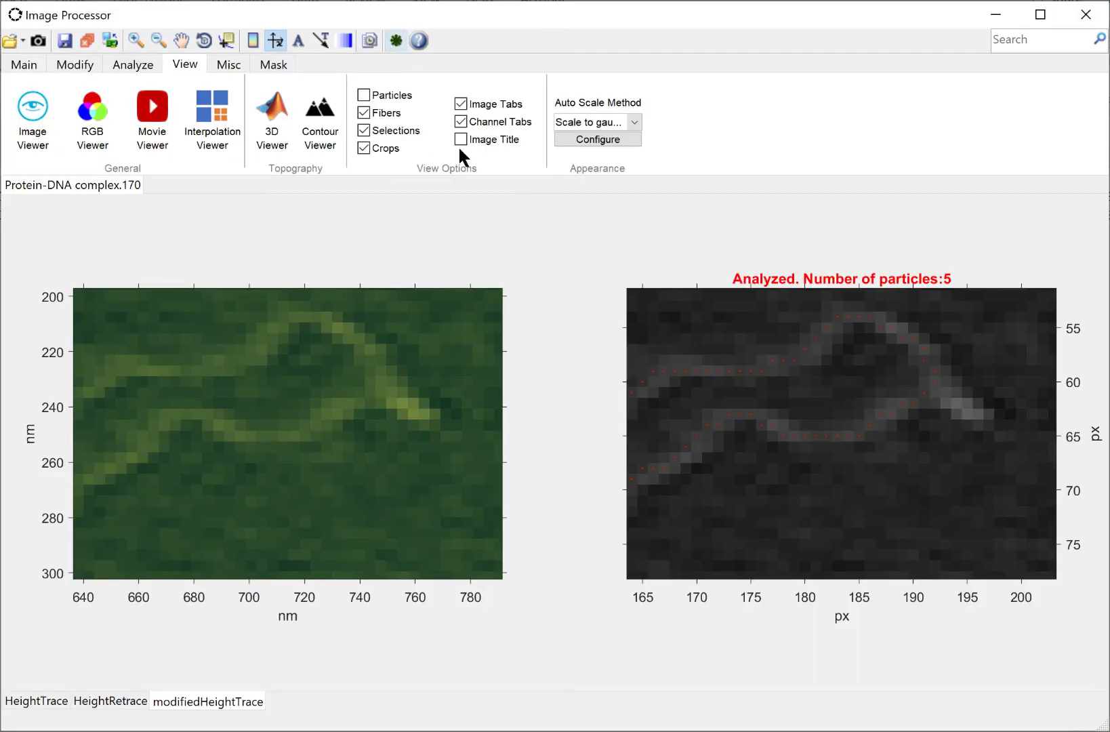
double_click(390, 348)
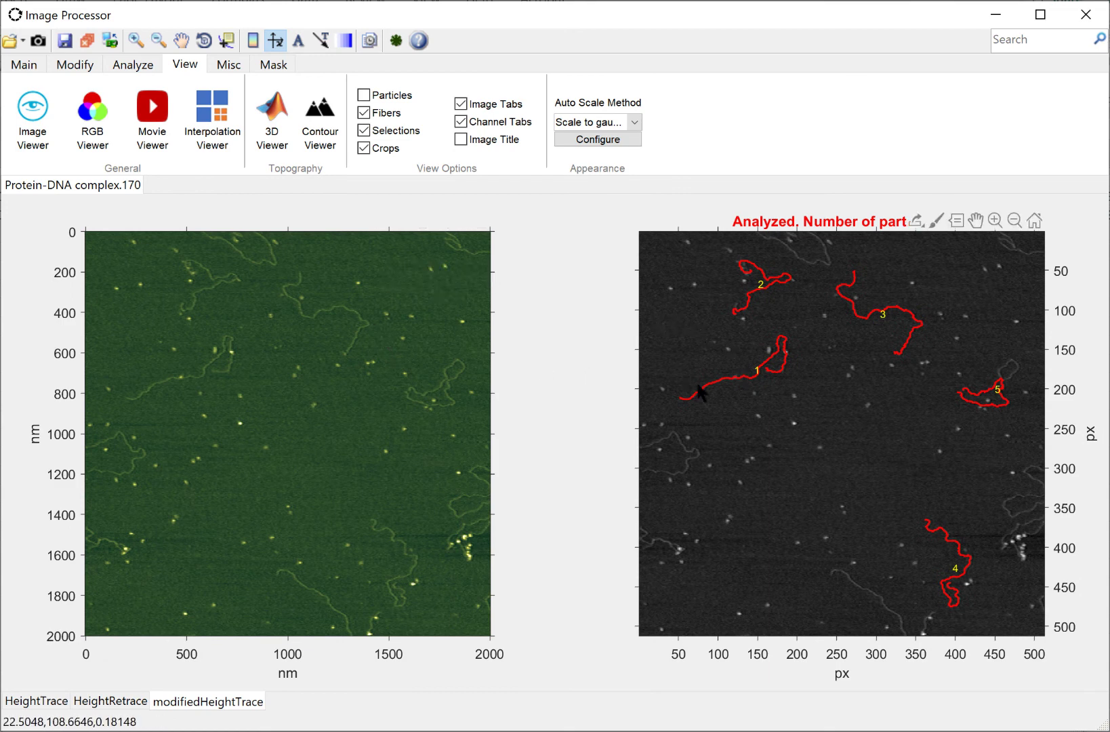
left_click_drag(655, 315, 816, 412)
right_click(838, 411)
left_click(844, 401)
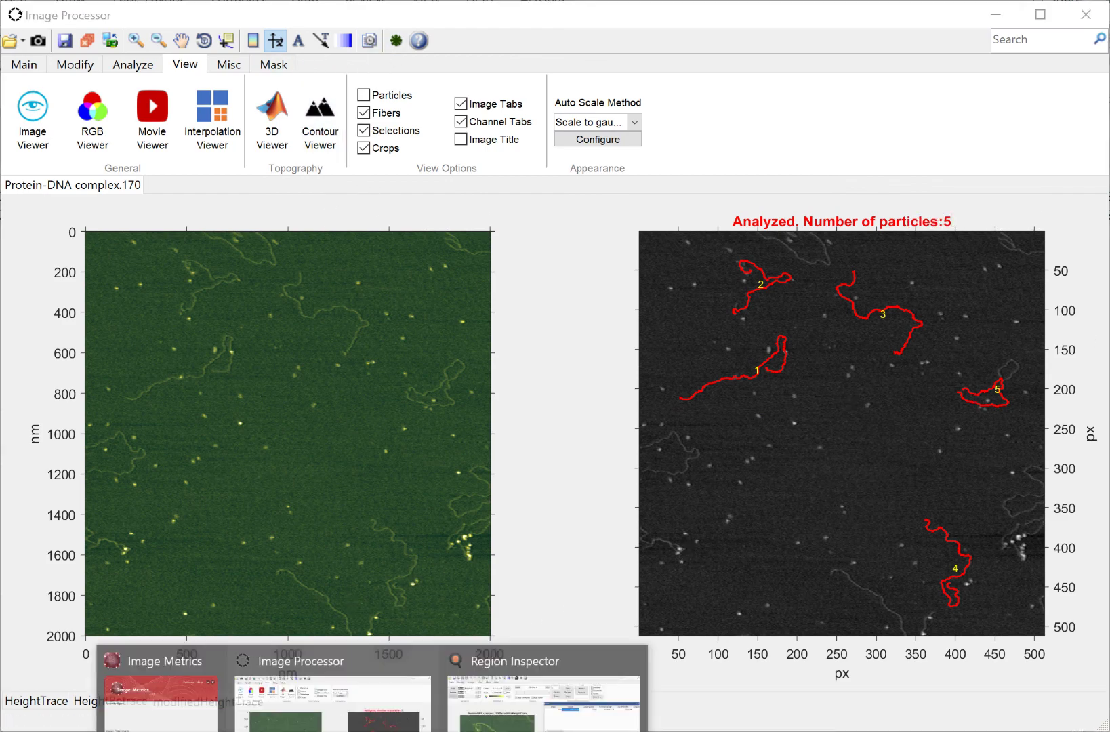
left_click(488, 684)
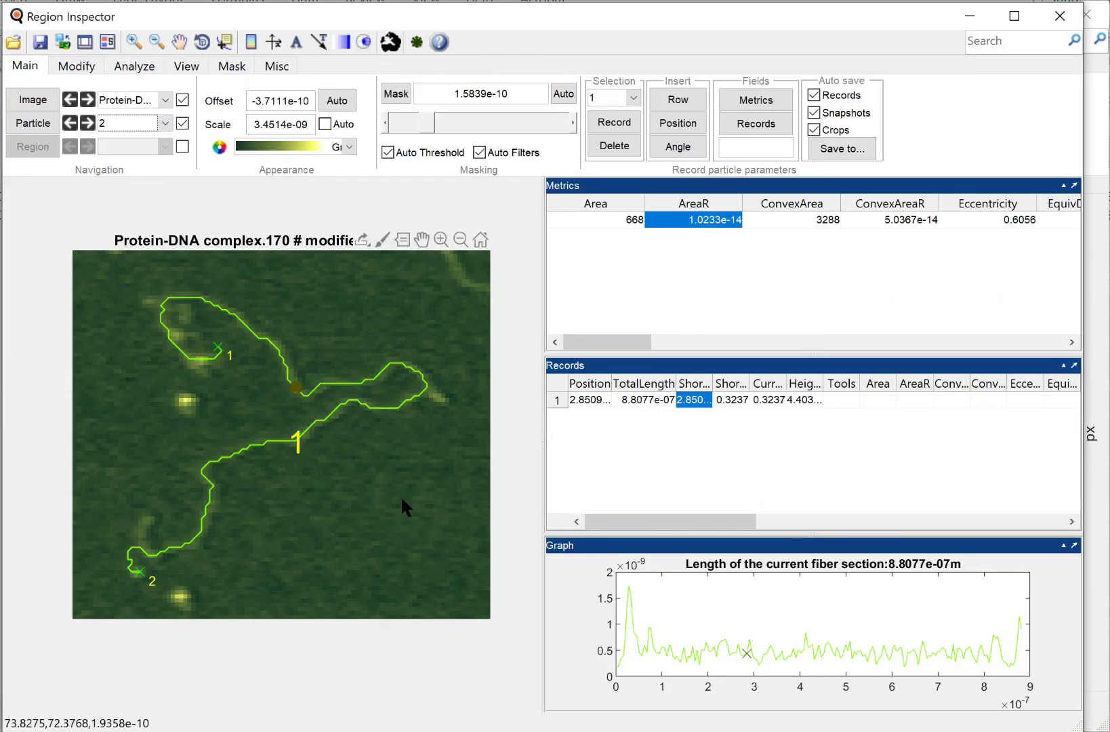
- Examine the saved records workbook and Protein-DNA complex.170_crop.png in the Desktop folder, and return to Region Inspector
mouse_move(132, 731)
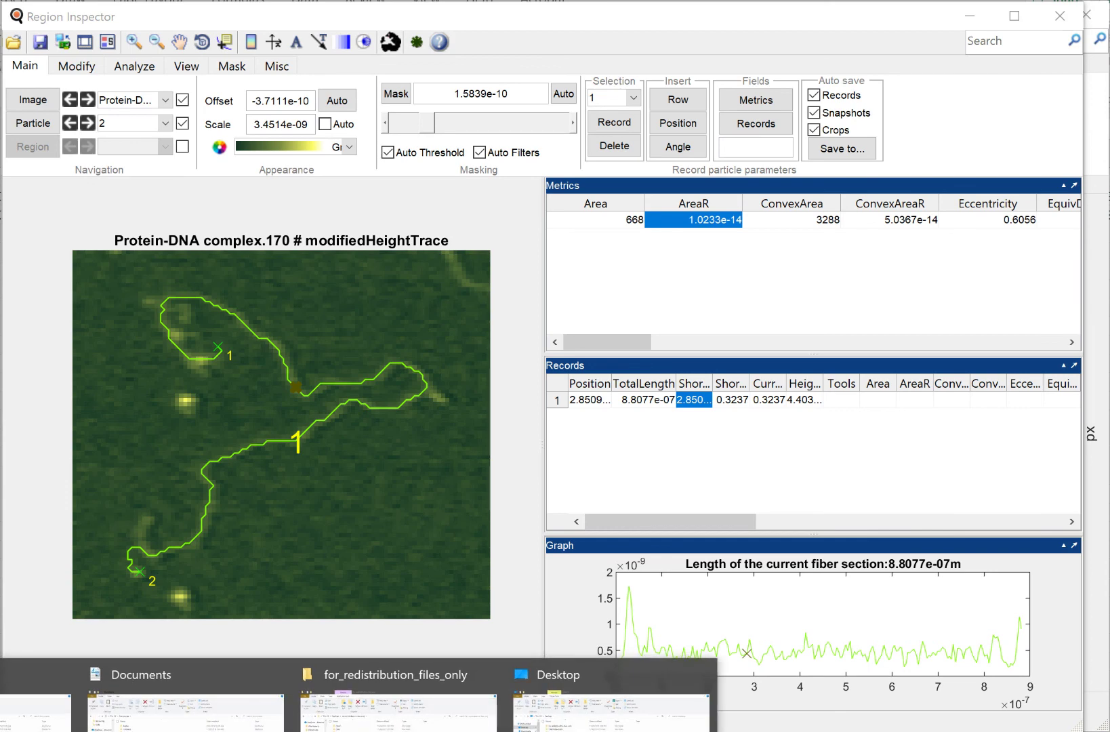
left_click(603, 705)
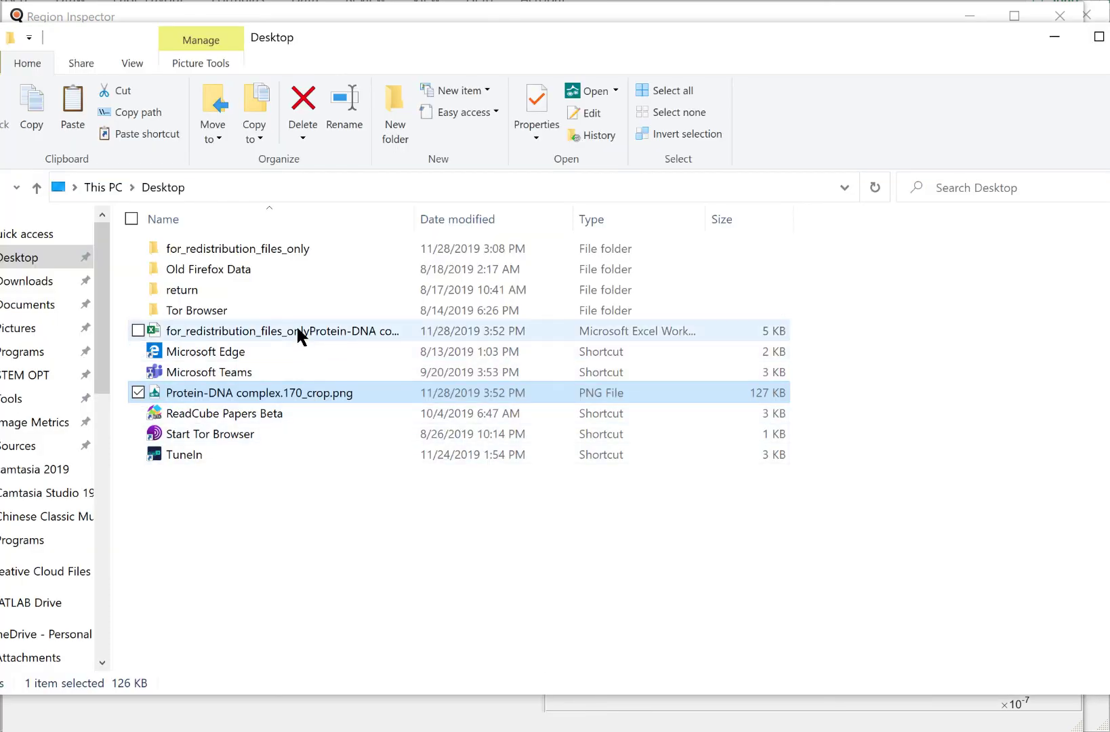
left_click(305, 412)
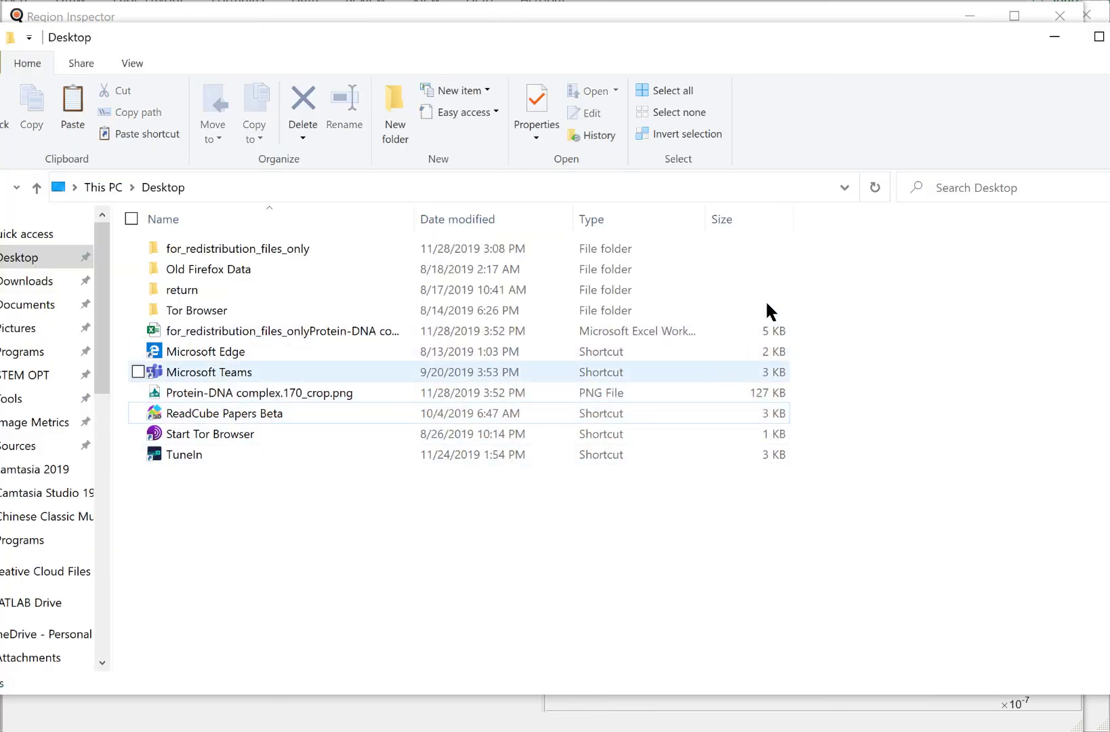
left_click(1056, 36)
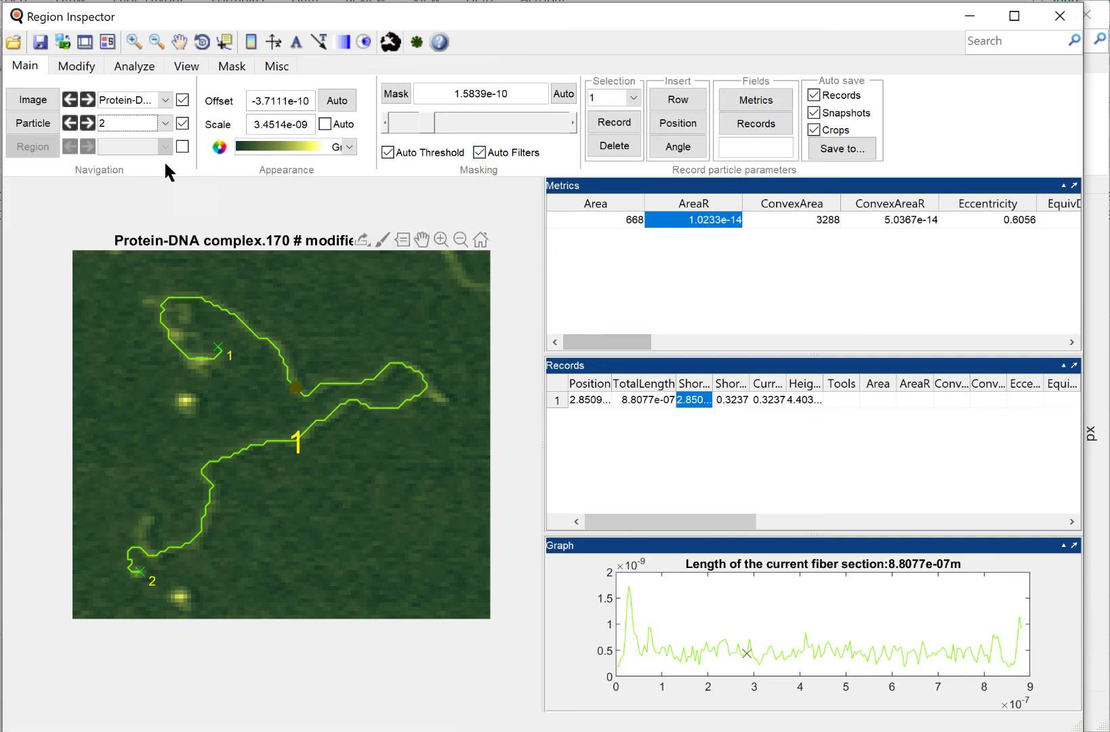
left_click(138, 117)
left_click(129, 115)
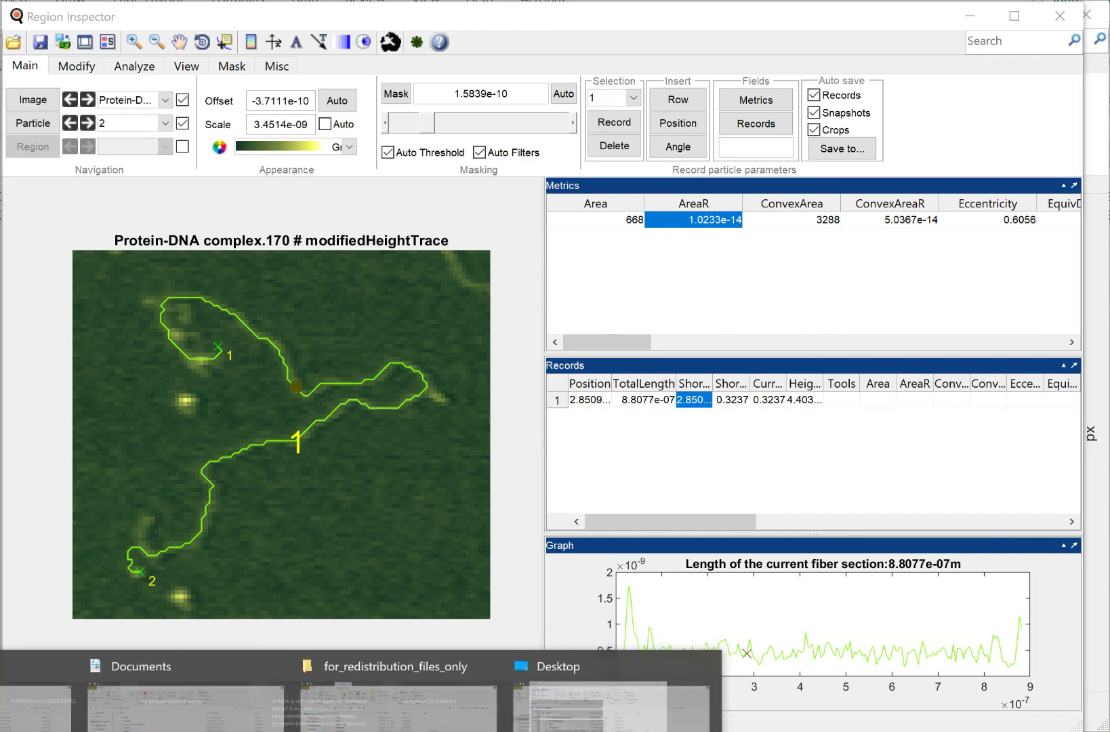
left_click(596, 704)
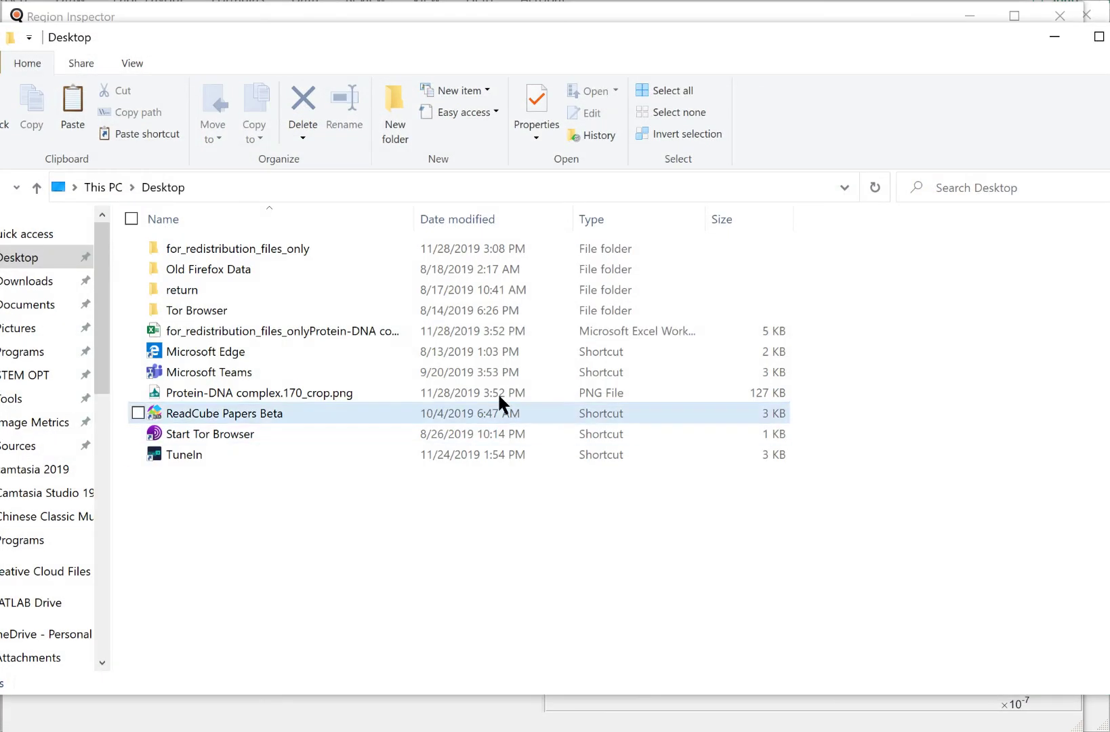
left_click(253, 331)
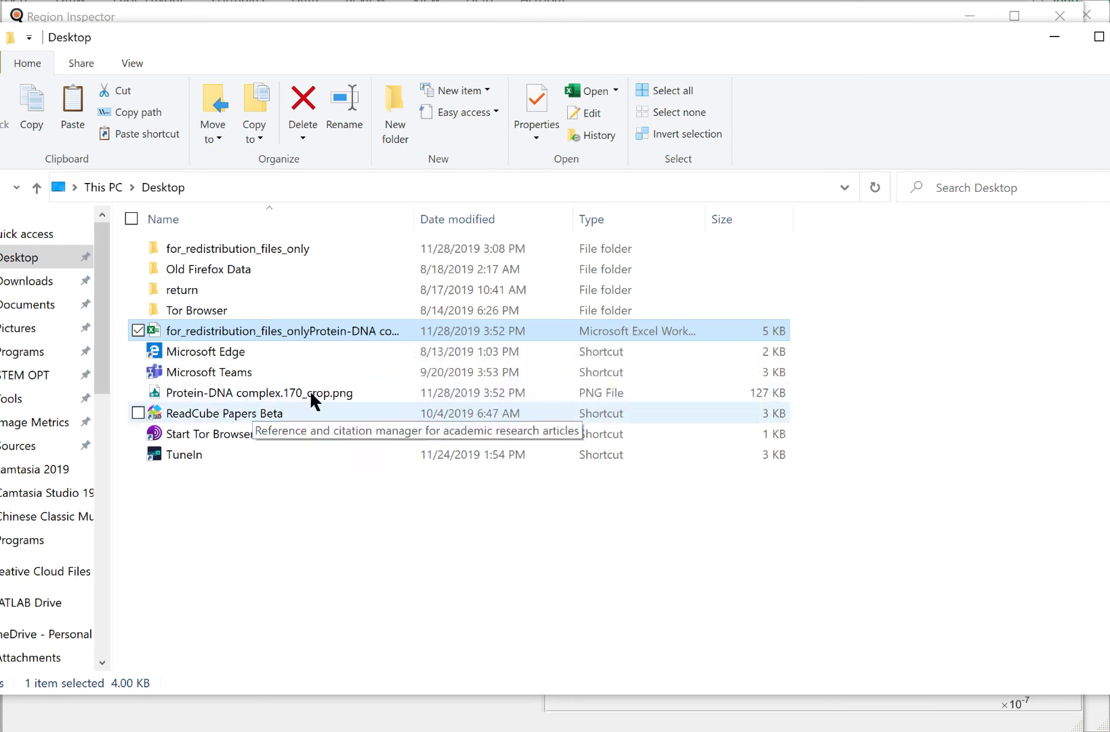
left_click(357, 395)
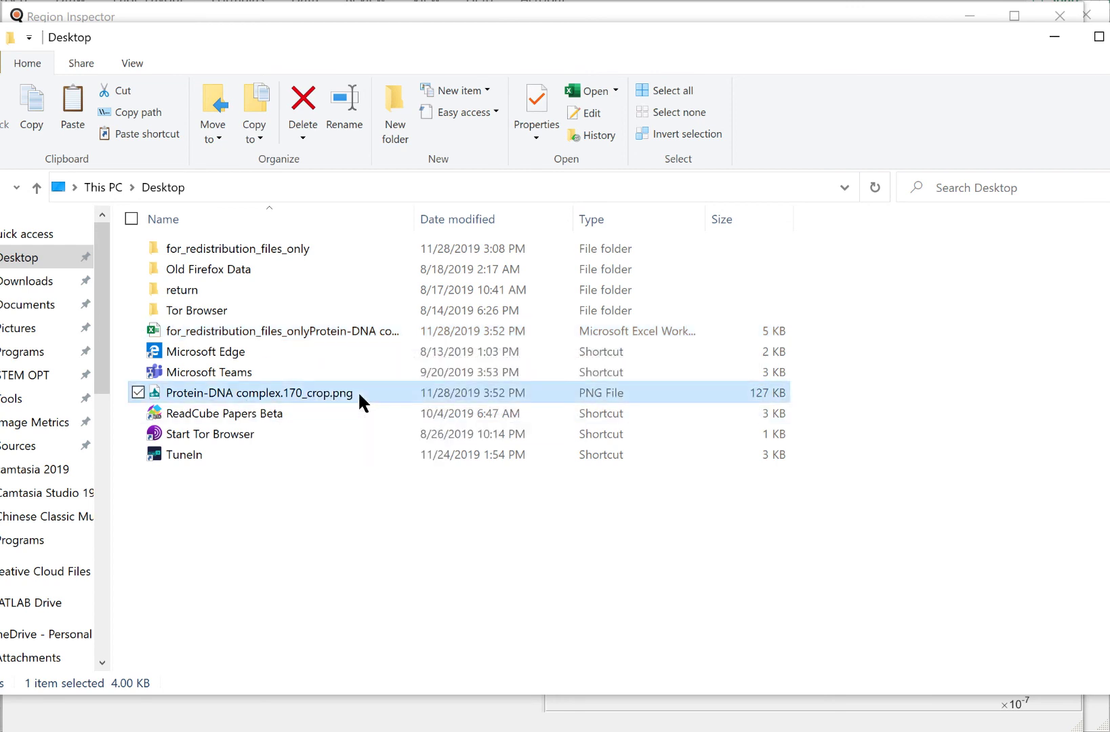
left_click(1054, 38)
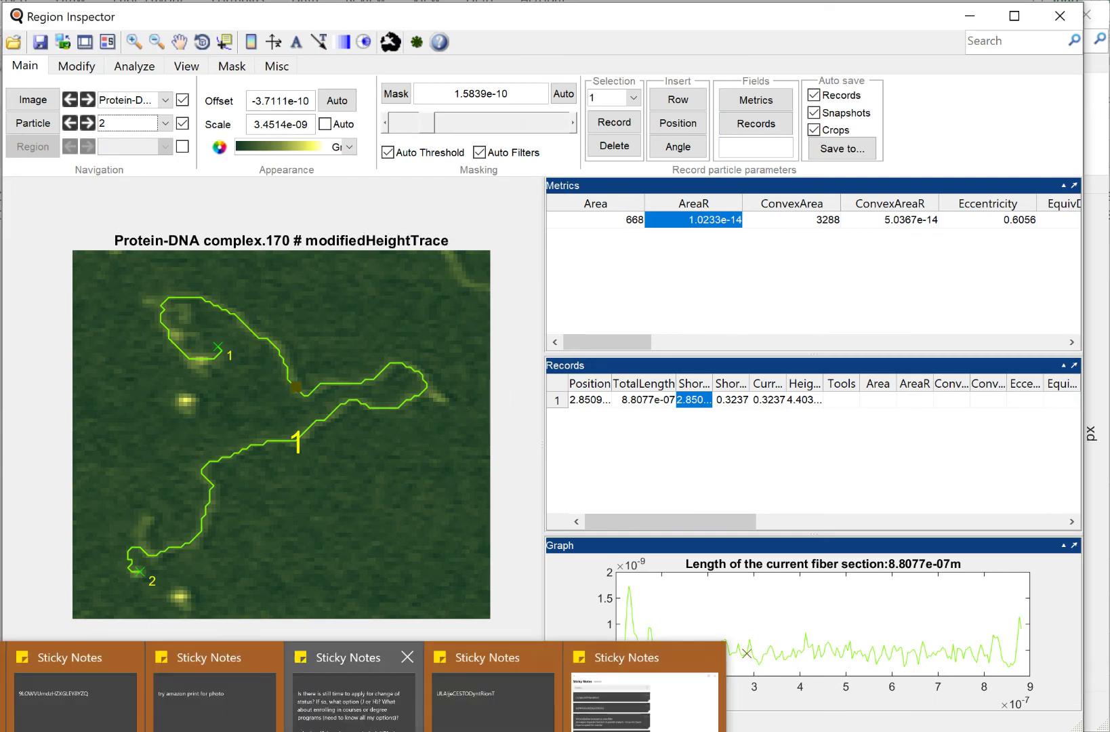
- Switch to Image Processor and draw a rectangular selection around particles 1, 2 and 3 in turn on the analyzed image
mouse_move(372, 729)
left_click(332, 701)
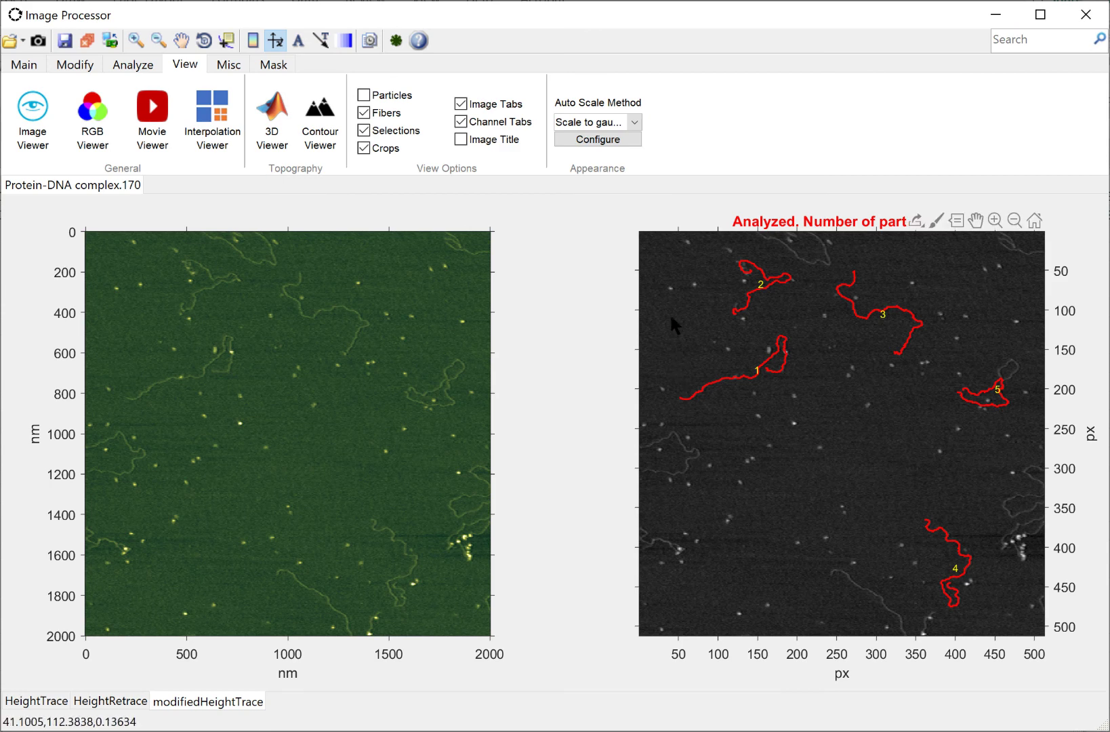
left_click_drag(671, 317, 803, 409)
right_click(804, 410)
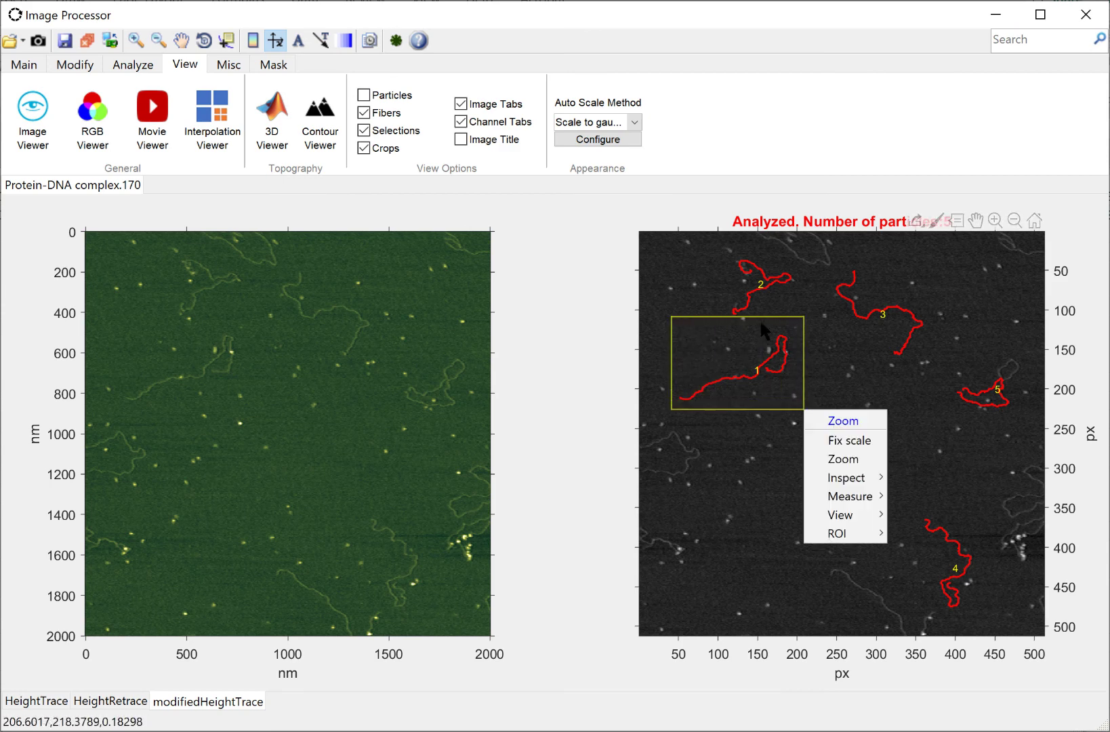
left_click(704, 265)
left_click_drag(705, 264, 813, 330)
right_click(811, 325)
left_click(832, 274)
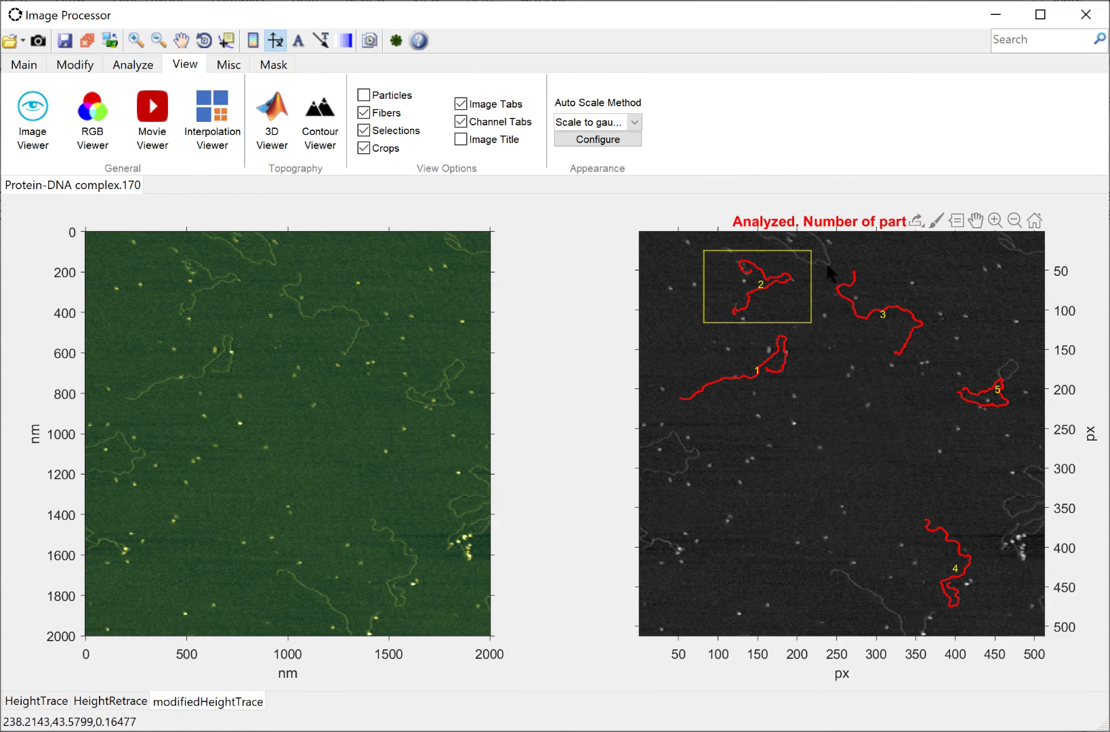
left_click(827, 267)
left_click_drag(943, 363, 943, 362)
right_click(943, 362)
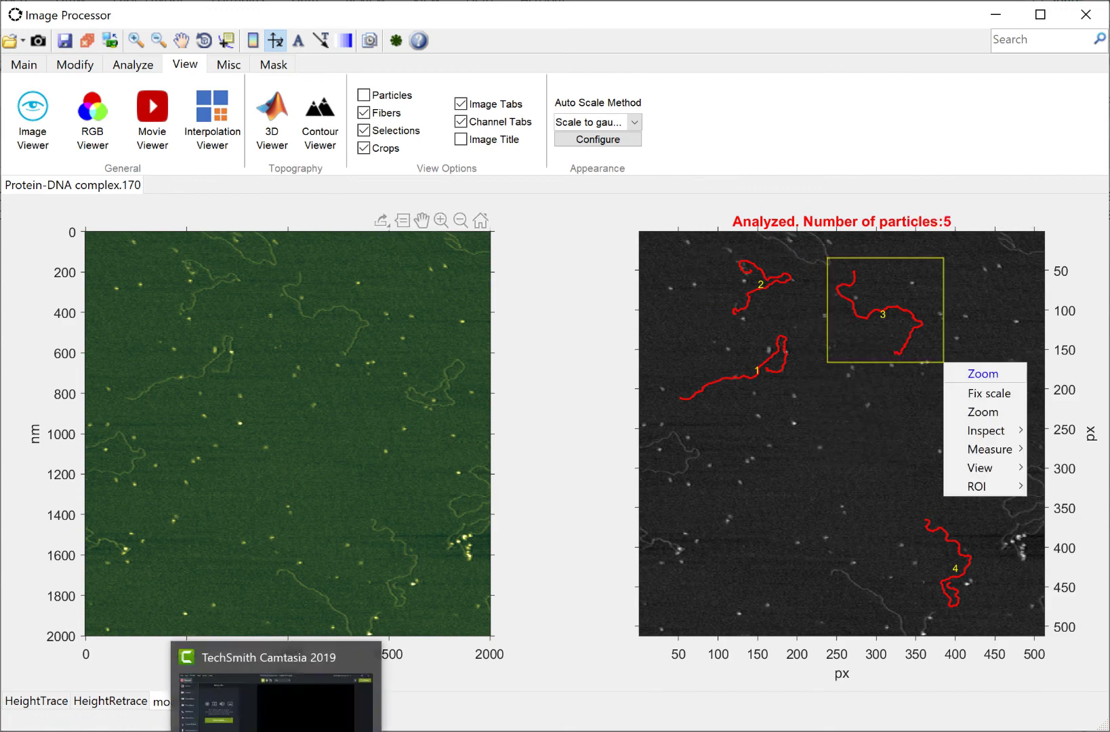
- Switch back to Region Inspector and choose Protein-DNA complex.170 from the list of images
mouse_move(372, 731)
left_click(542, 698)
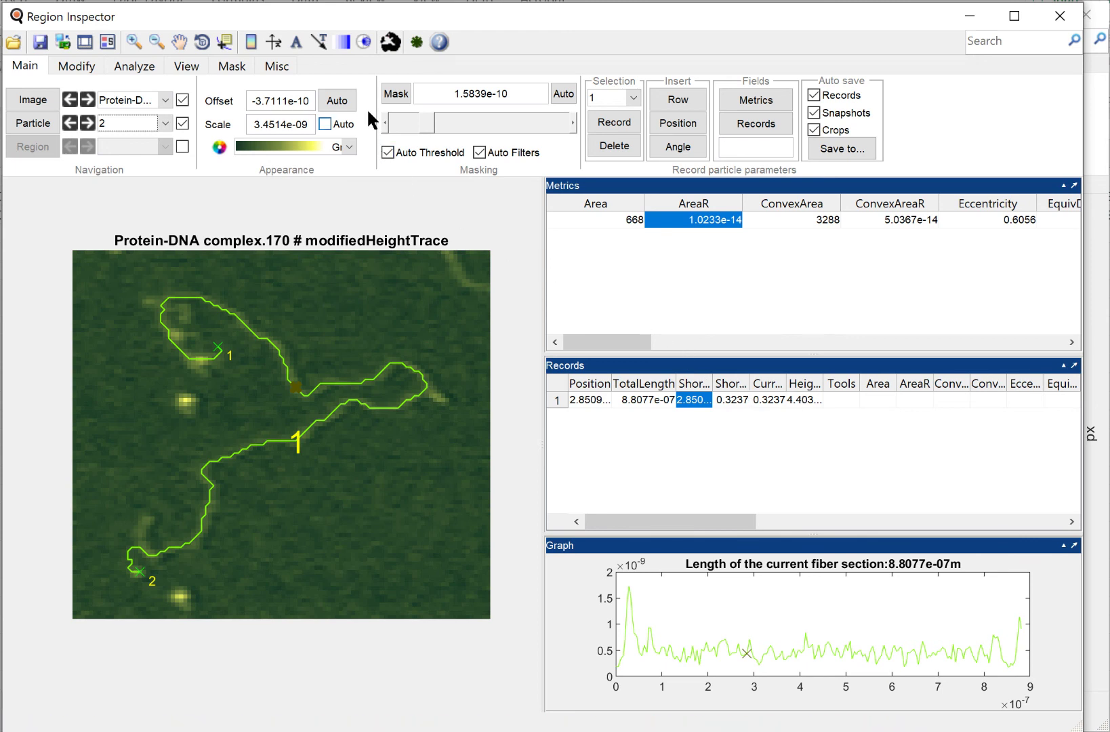
left_click(1098, 136)
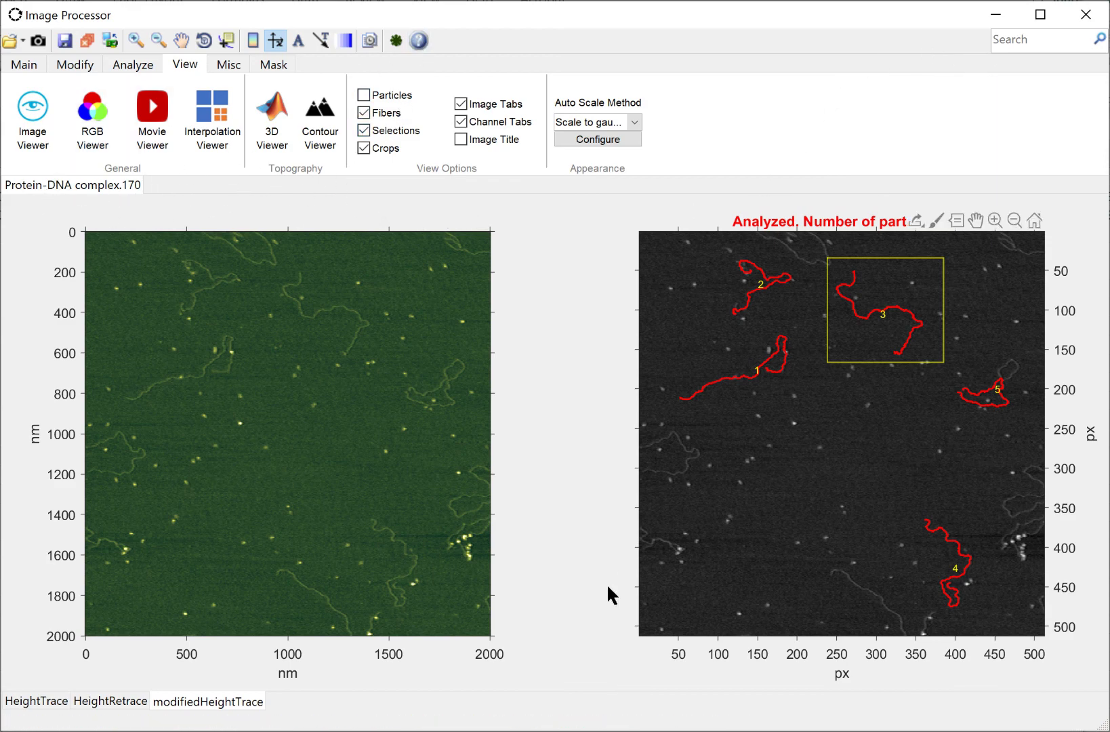
mouse_move(372, 730)
left_click(509, 701)
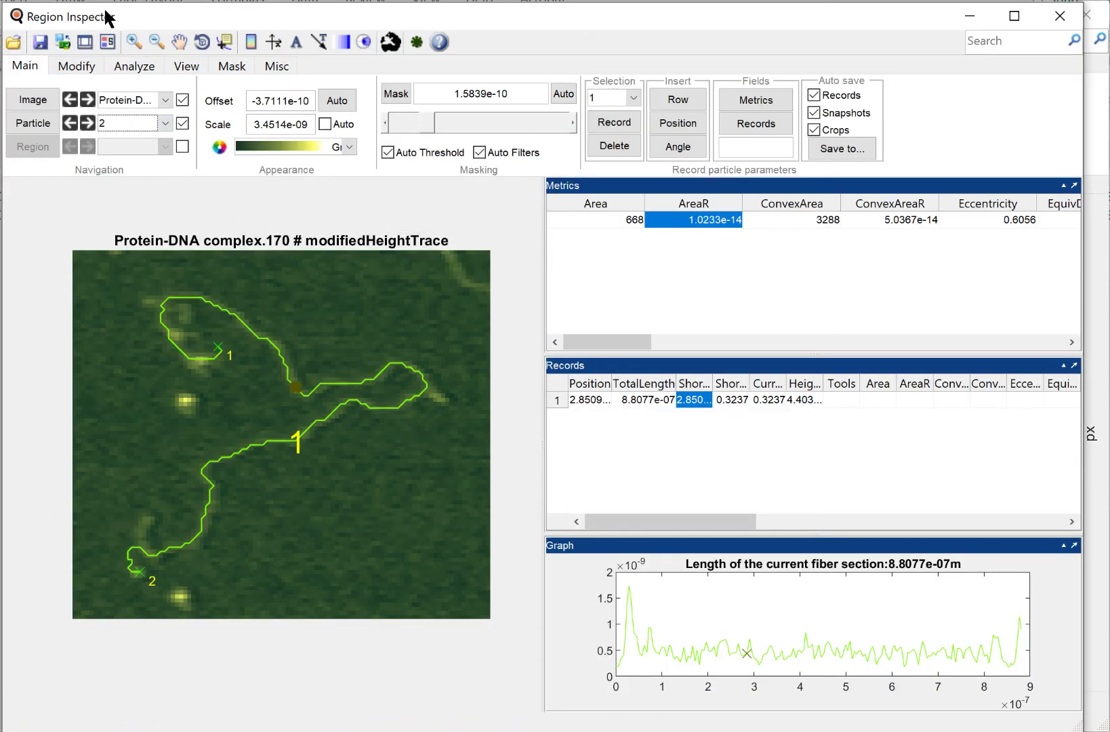
left_click(162, 99)
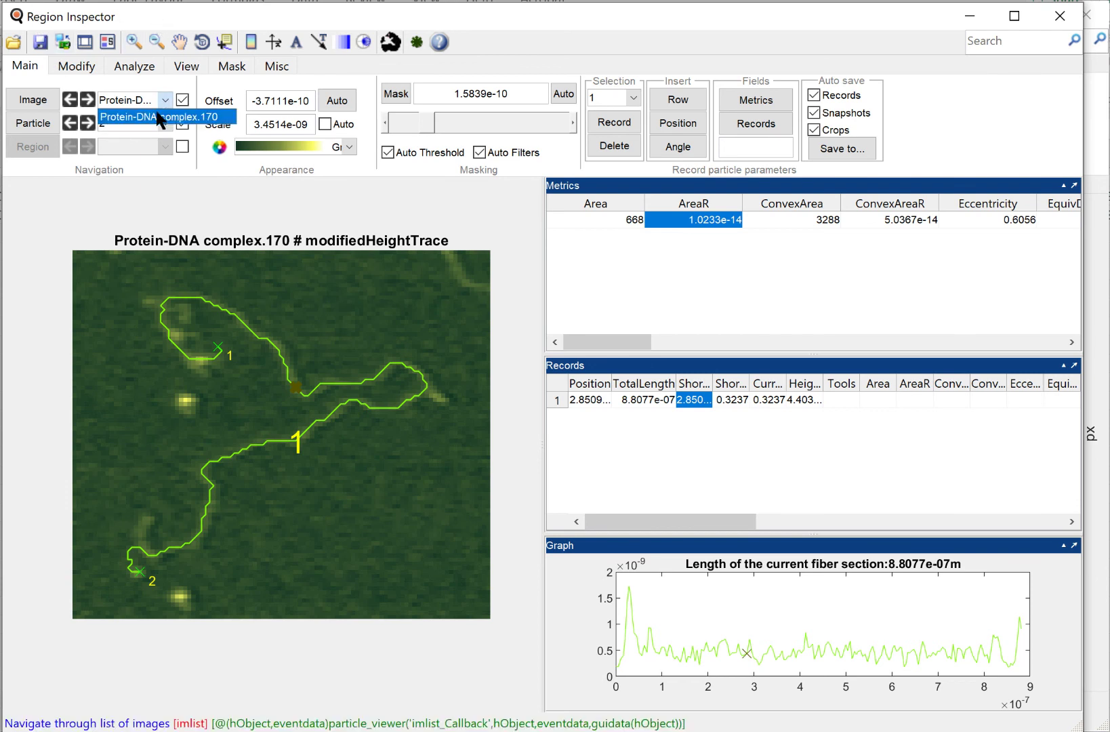
left_click(120, 99)
left_click(120, 99)
left_click(108, 116)
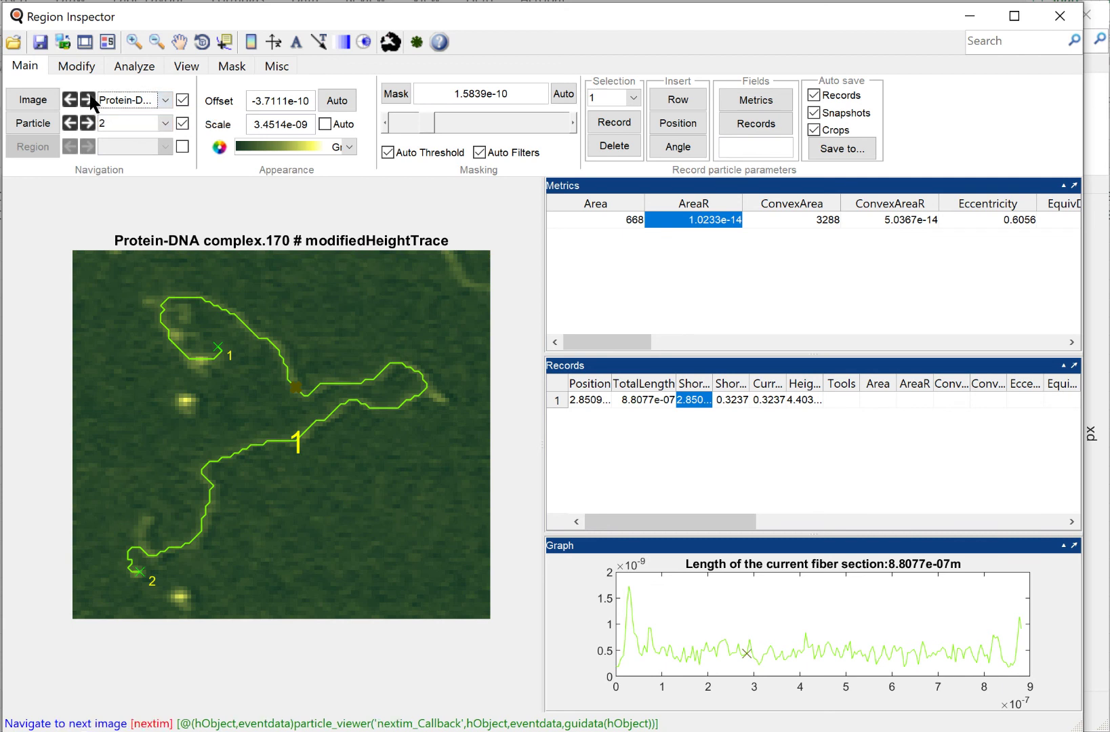